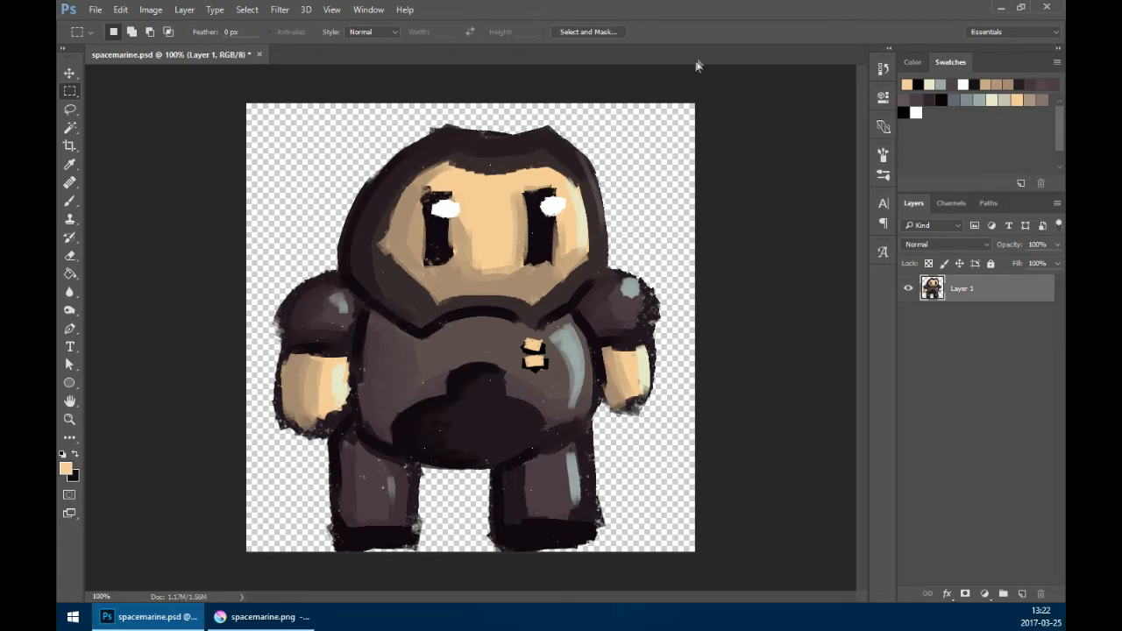
- Examine the edges, stray pixels and colour shading of the painted character close up and as a whole
left_click_drag(537, 253, 599, 225)
left_click_drag(545, 198, 543, 368)
left_click_drag(410, 297, 328, 196)
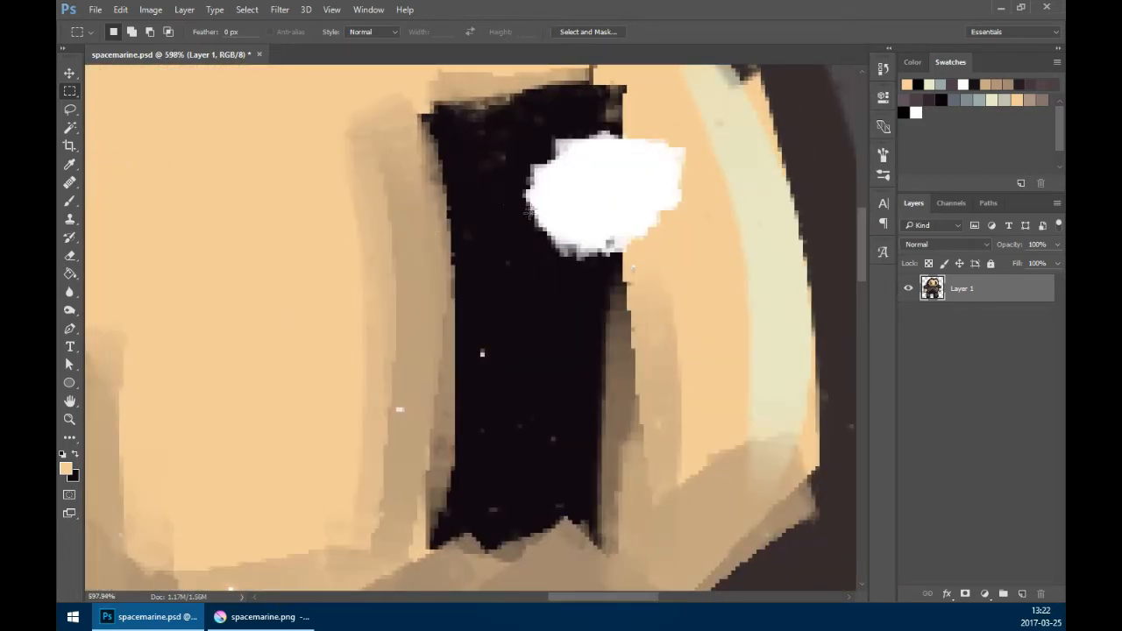
left_click_drag(475, 222, 258, 286)
left_click_drag(537, 121, 561, 281)
left_click_drag(527, 235, 529, 242)
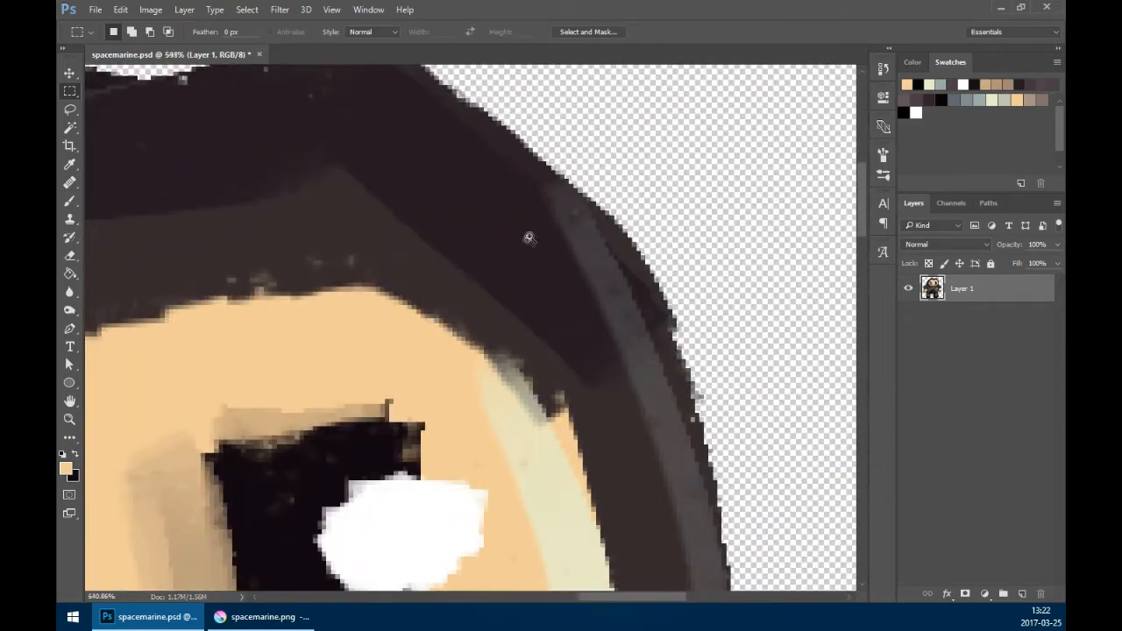
left_click_drag(514, 308, 369, 323)
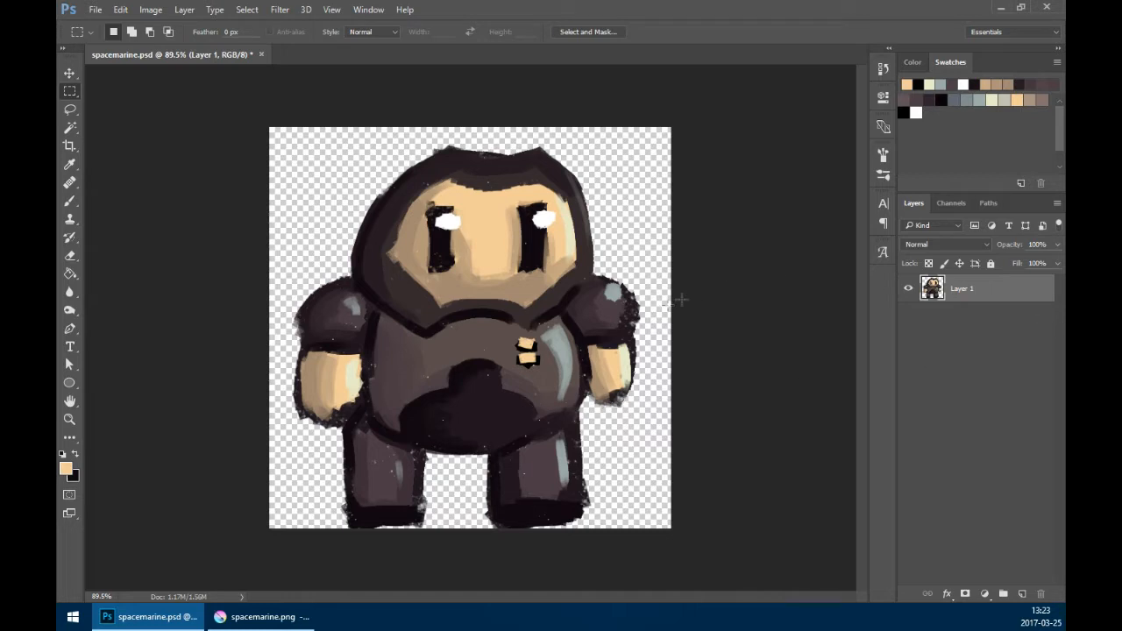
left_click_drag(491, 354, 505, 351)
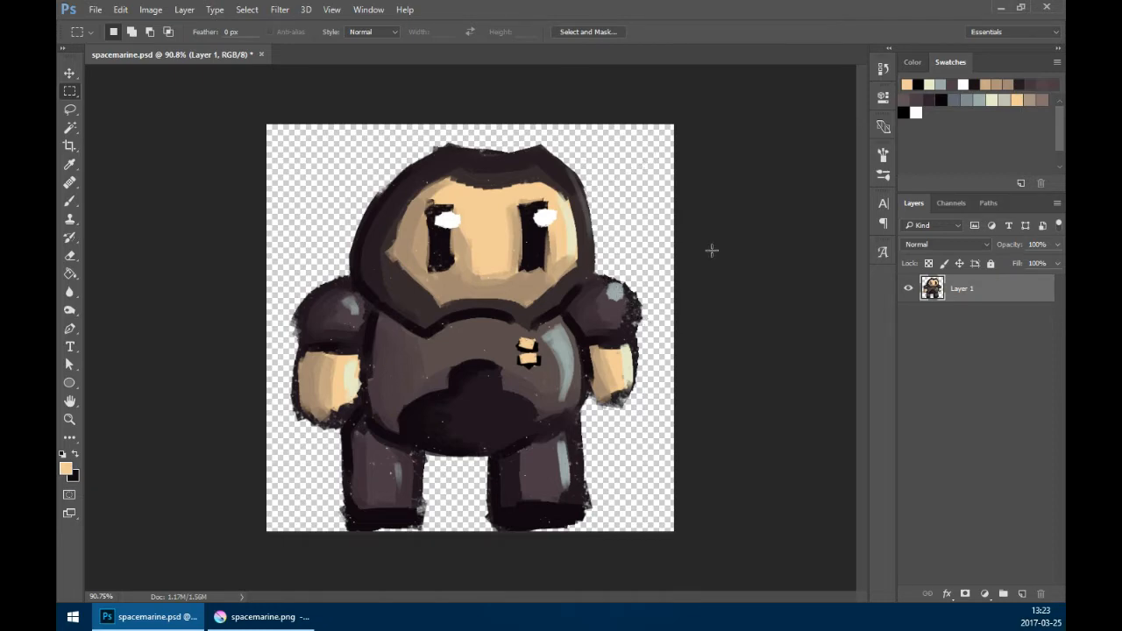
key("ctrl+0")
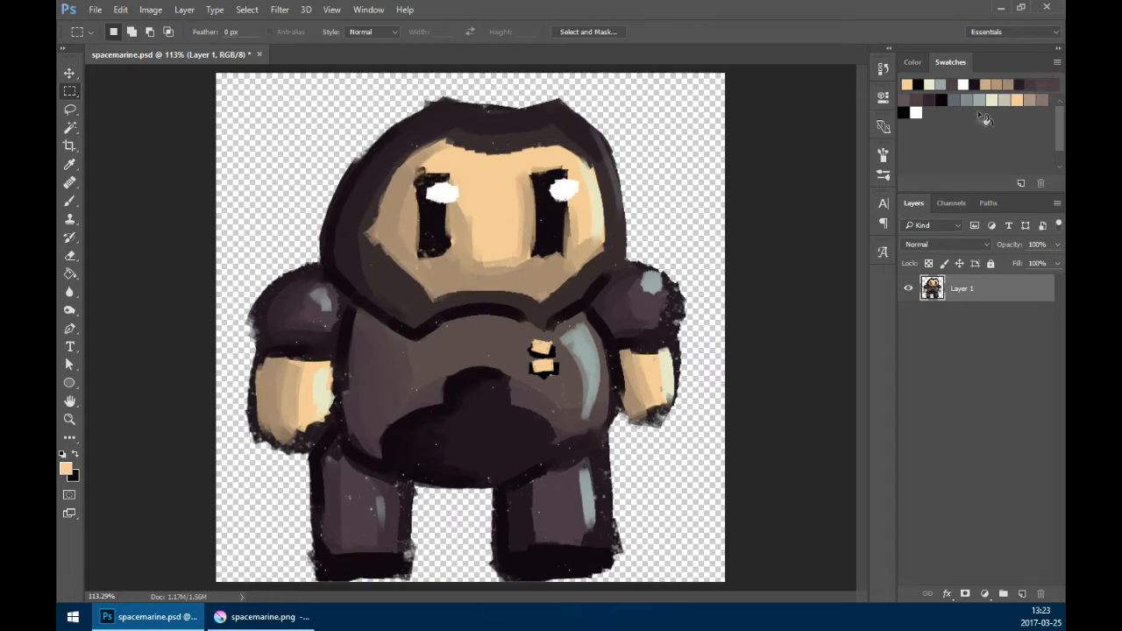
scroll(488, 287, "down", 1)
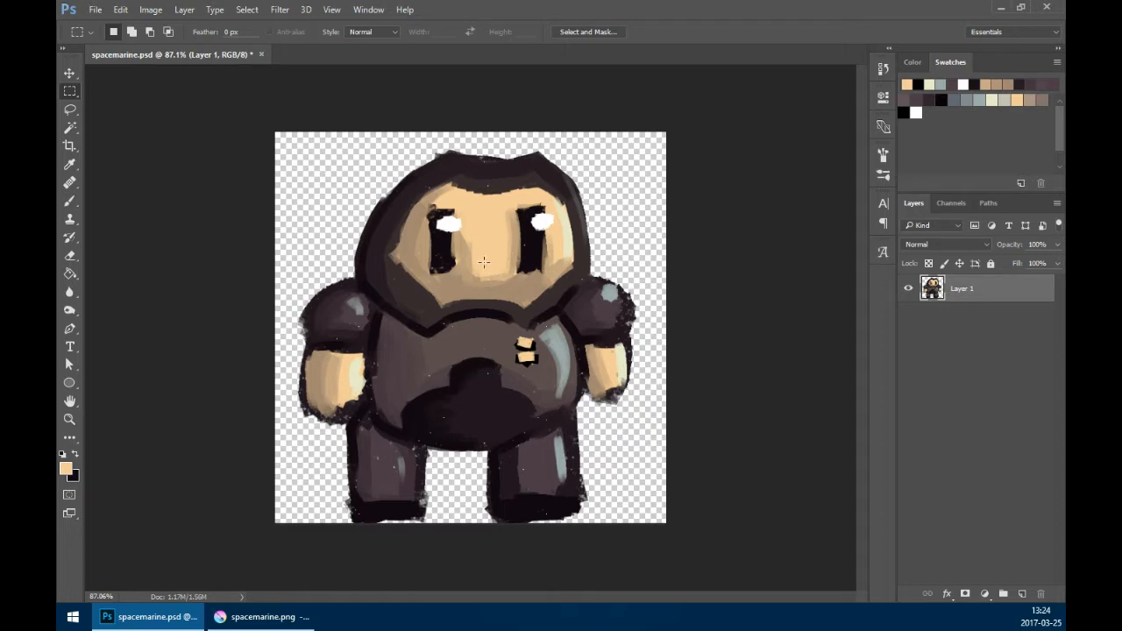
key("ctrl+0")
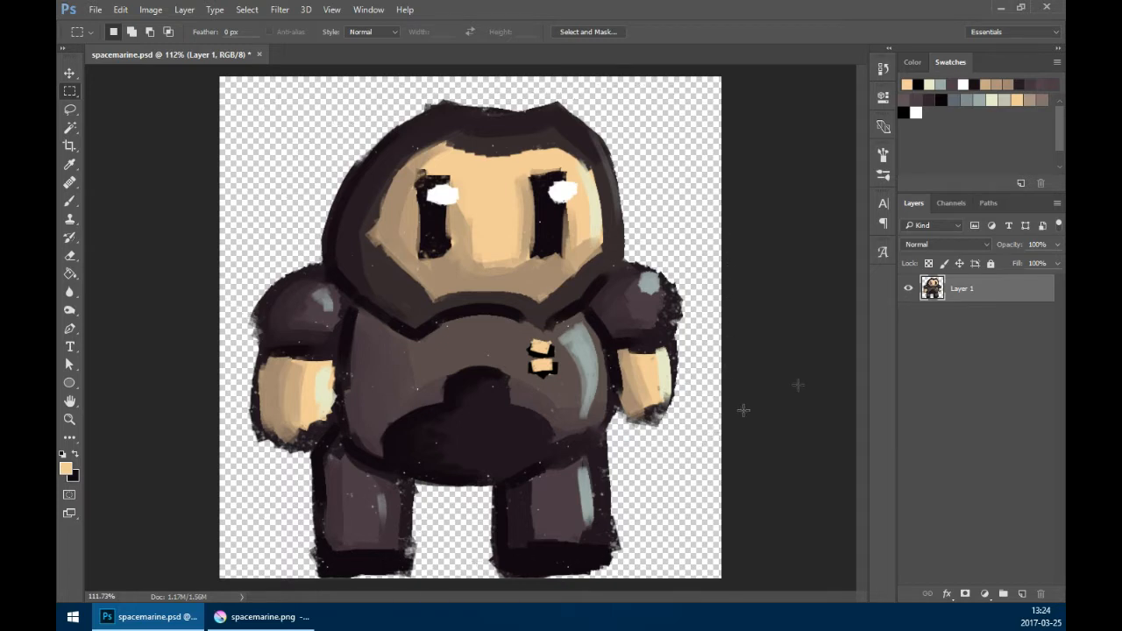
- Try a #7a7670 solid colour fill layer beneath Layer 1 as a backdrop and delete it again
left_click(984, 593)
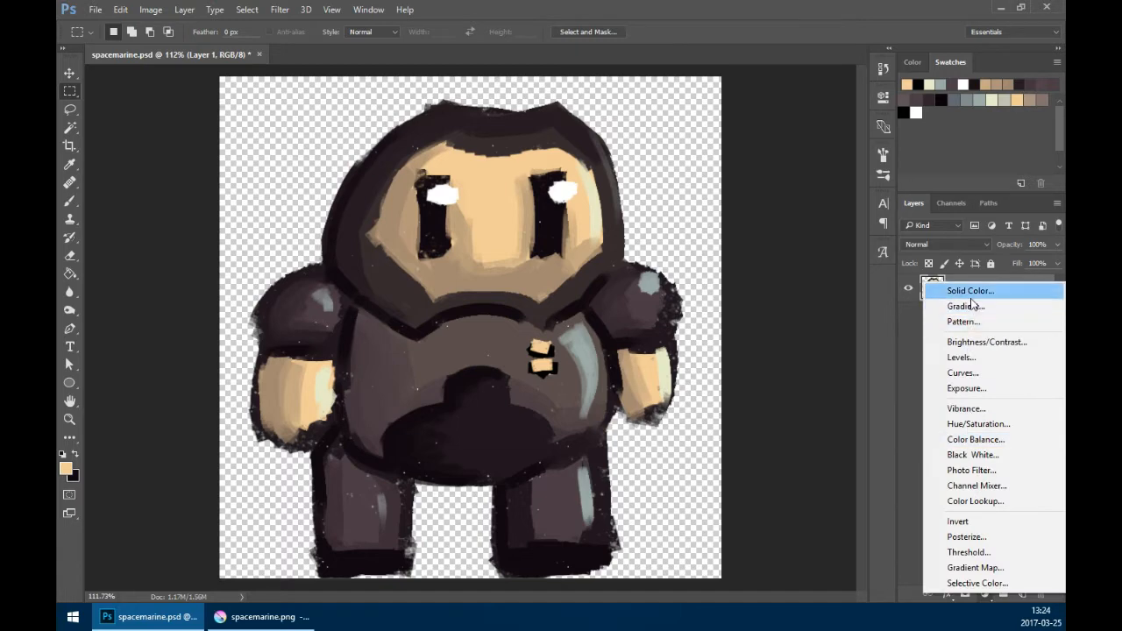
left_click(945, 291)
left_click(612, 285)
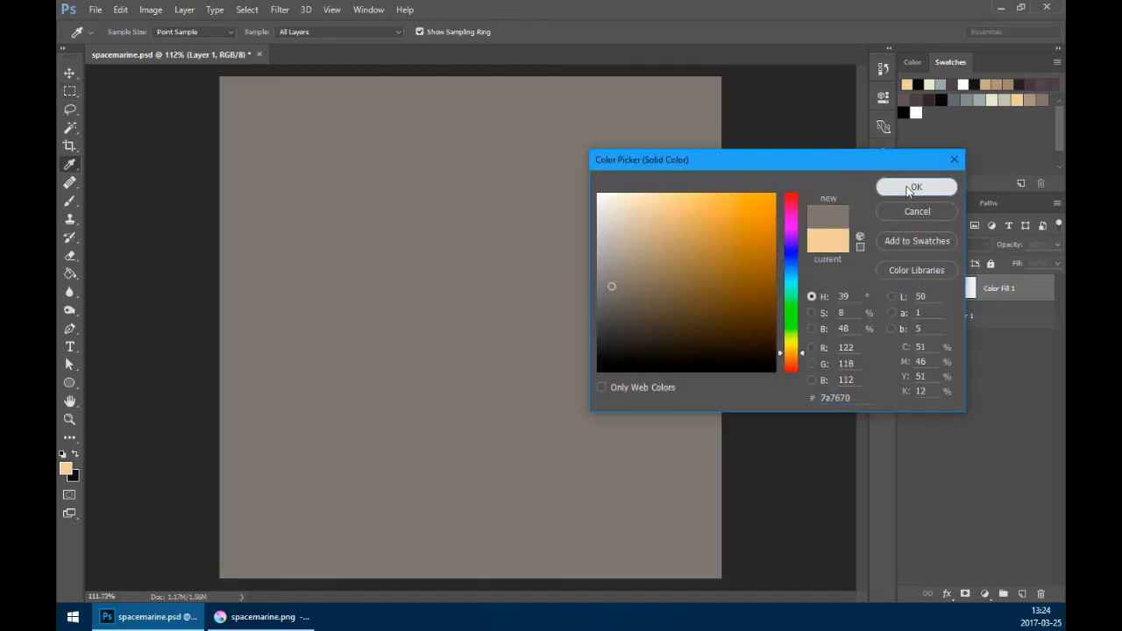
left_click(915, 188)
left_click_drag(1009, 298, 1004, 323)
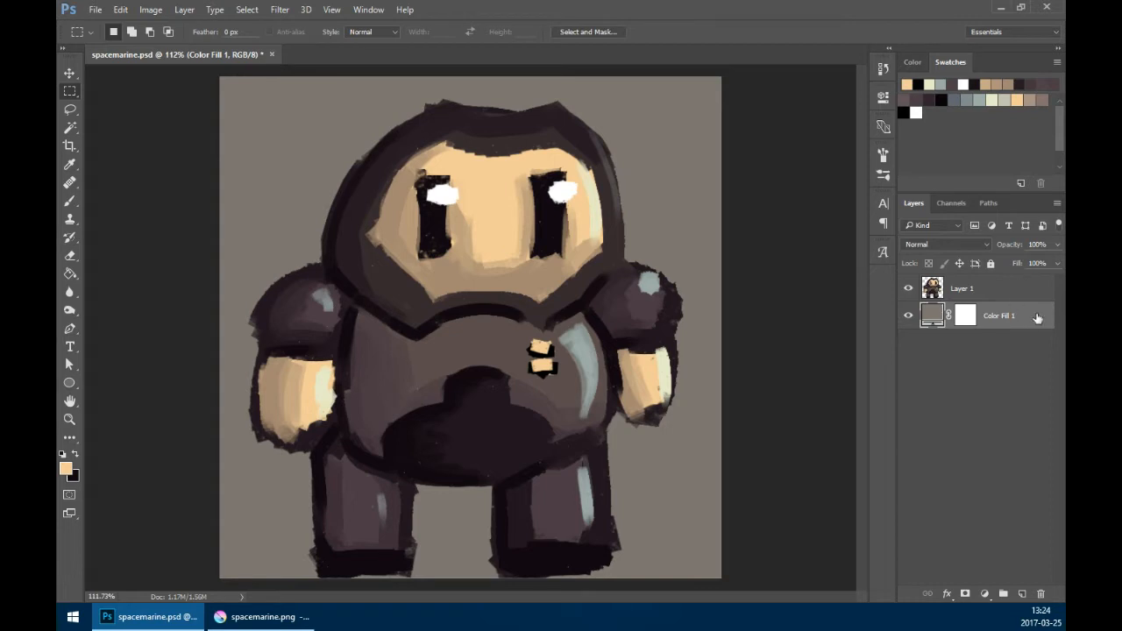
key("Delete")
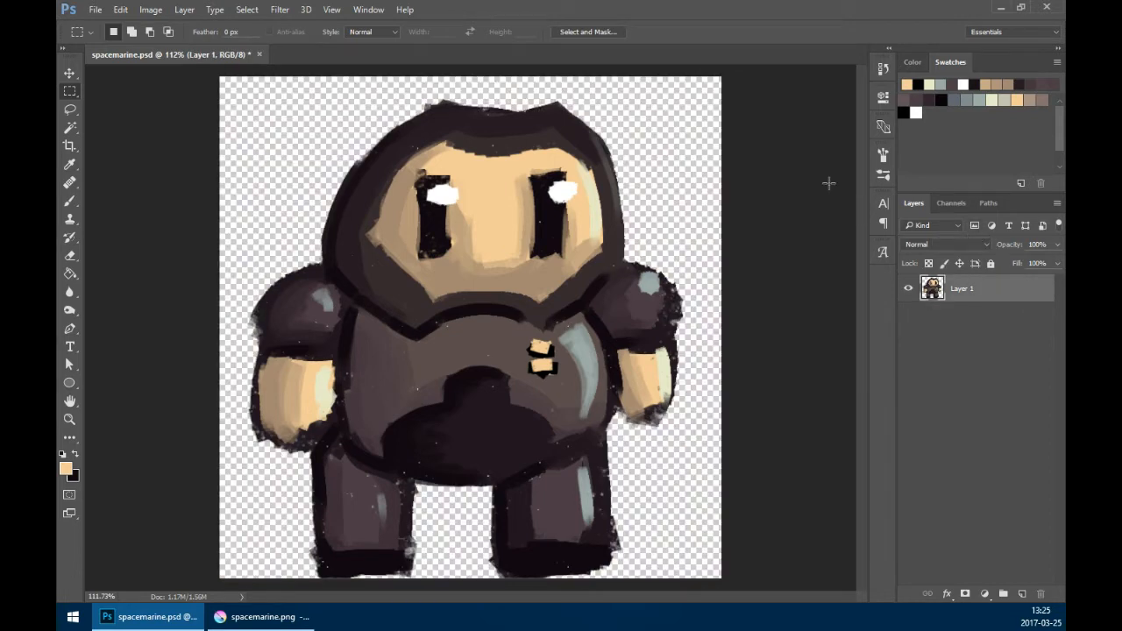
- Preview converting the image to indexed color with the System (Mac OS) and System (Windows) palettes
left_click(151, 9)
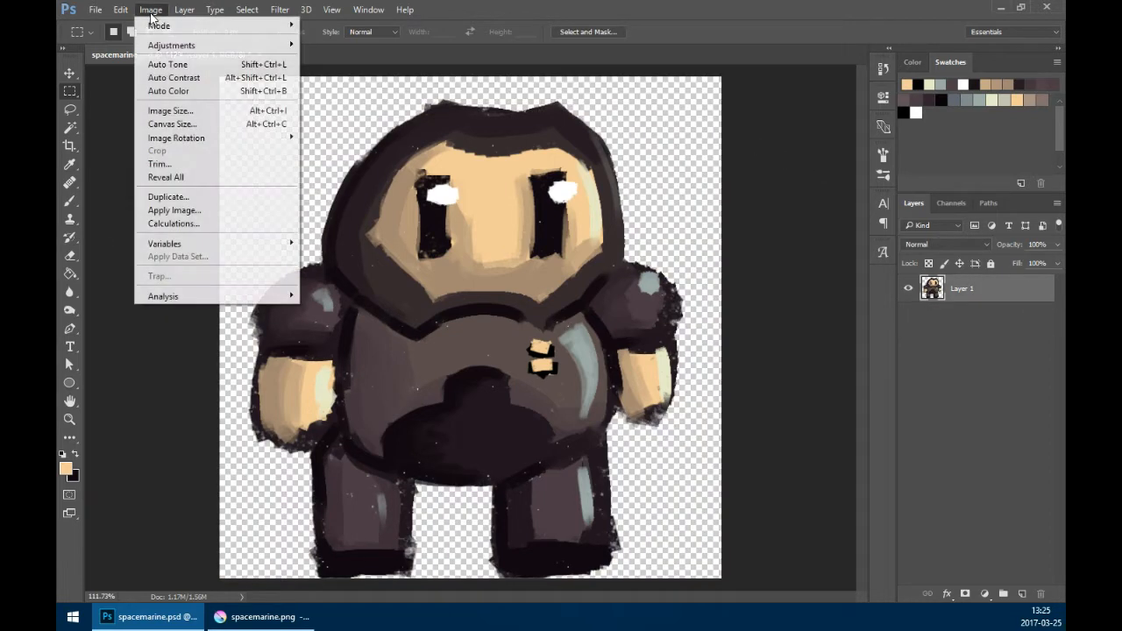
mouse_move(162, 26)
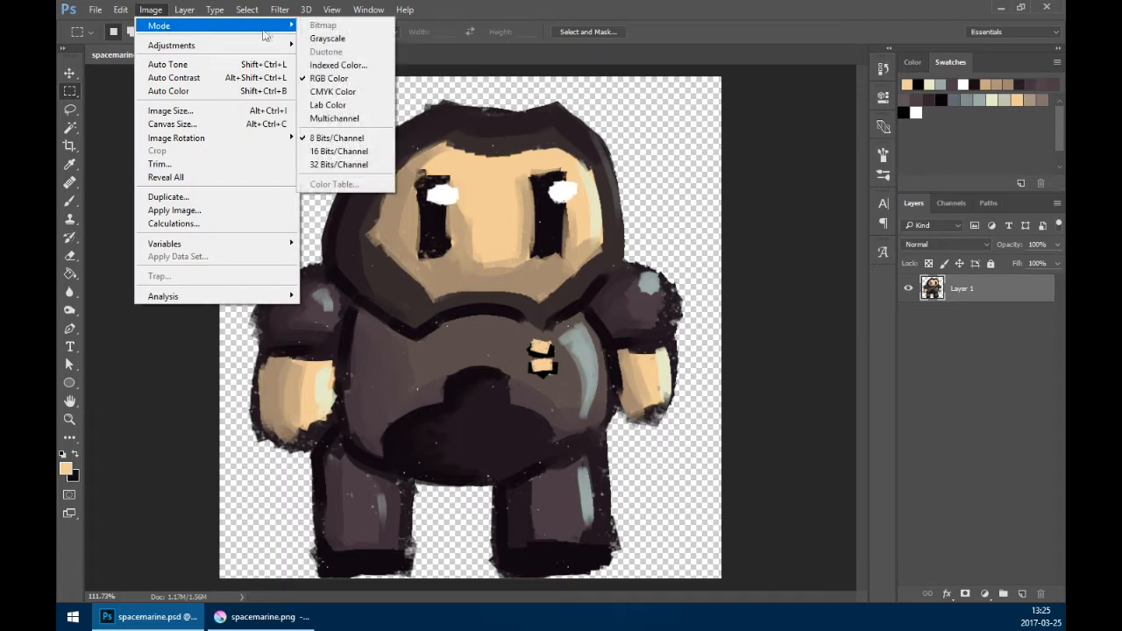
left_click(376, 69)
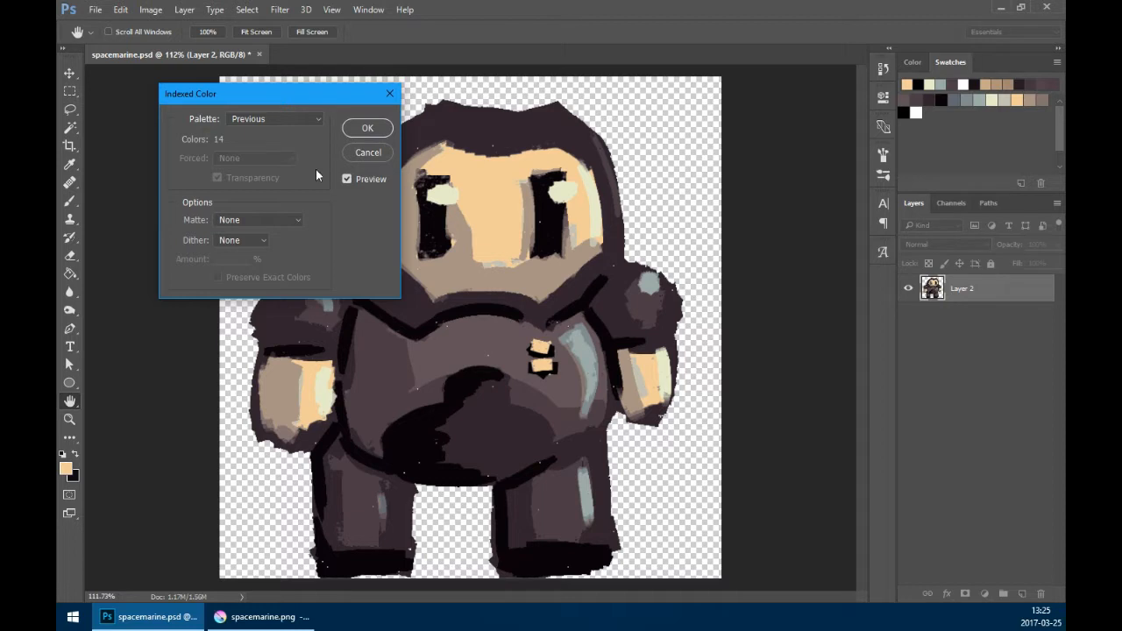
left_click(292, 117)
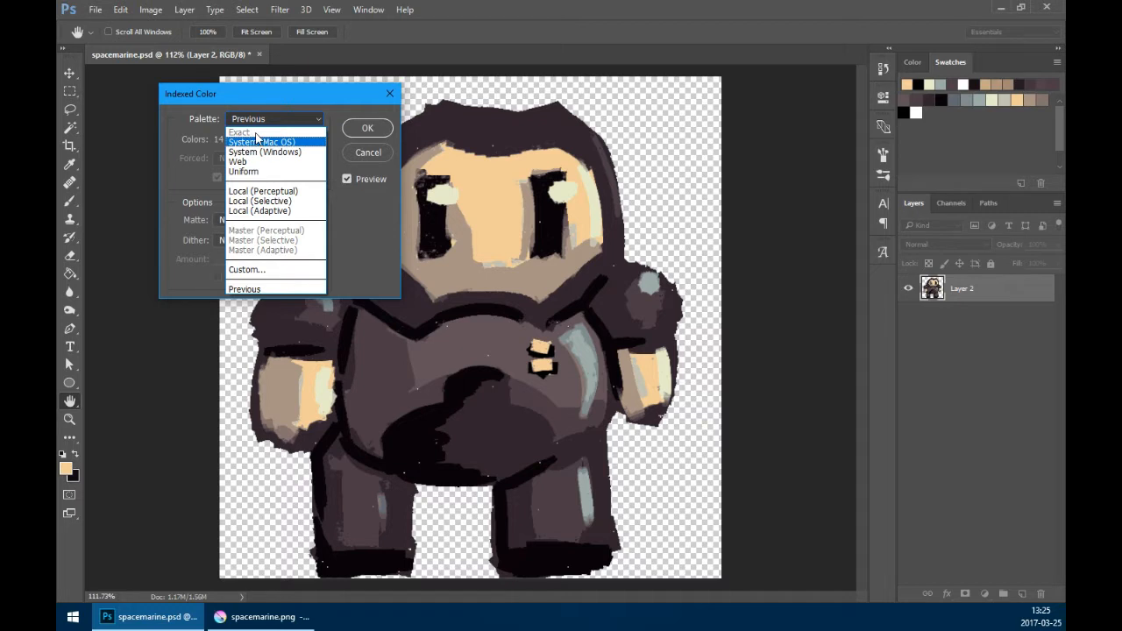
left_click(300, 144)
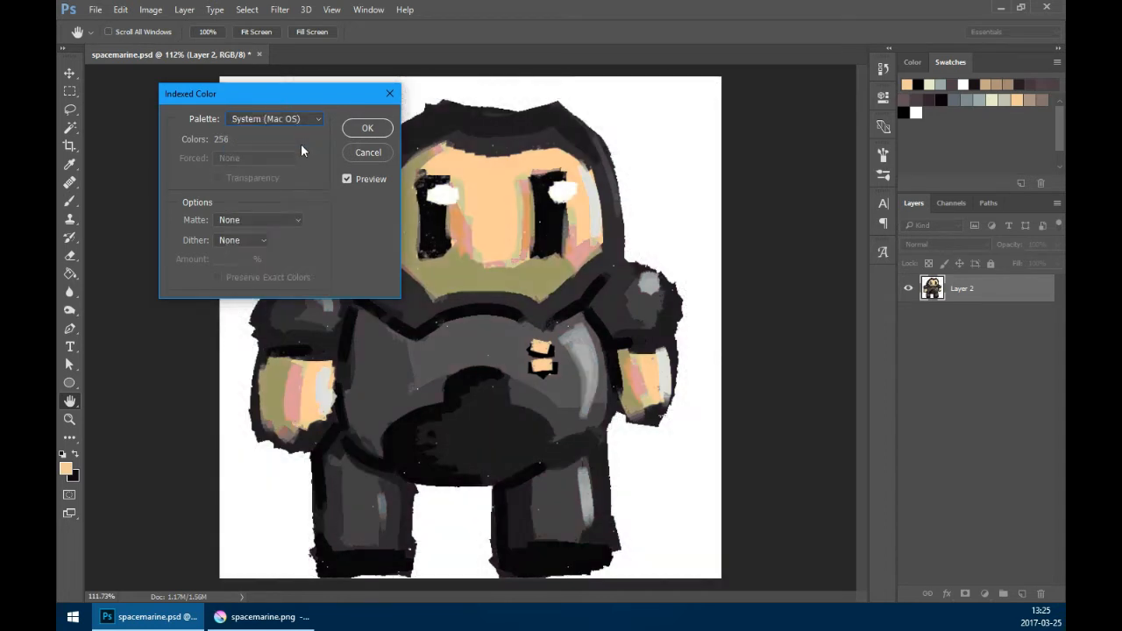
key("Down")
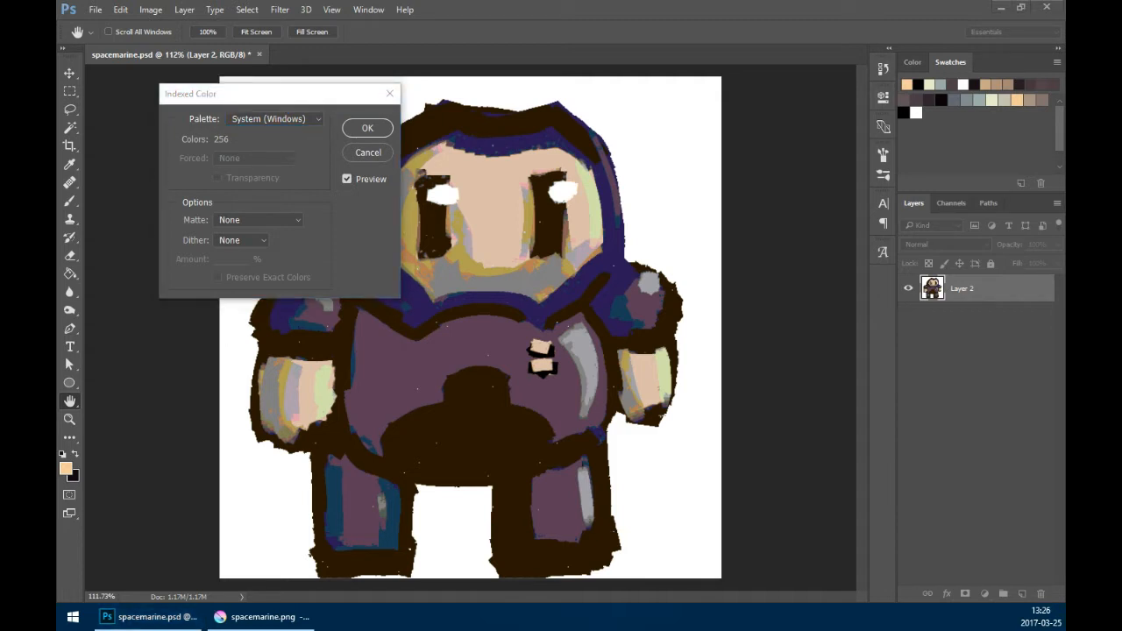
- Compare the System (Mac OS), Web and Uniform palettes in the indexed color preview and cancel the conversion
left_click(290, 97)
left_click(283, 120)
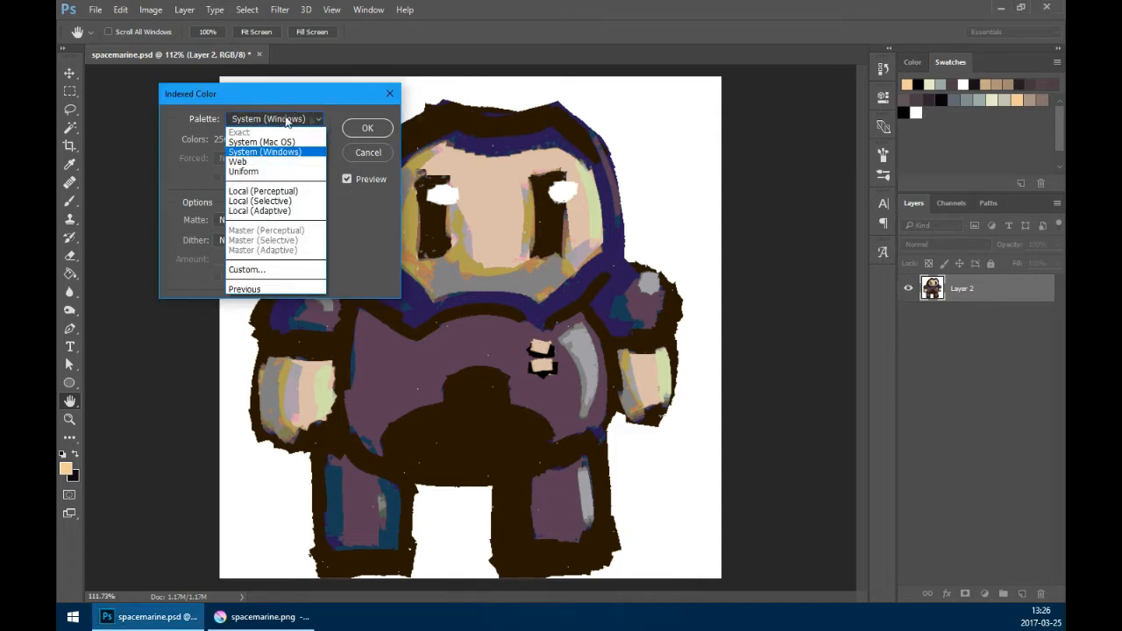
left_click(250, 141)
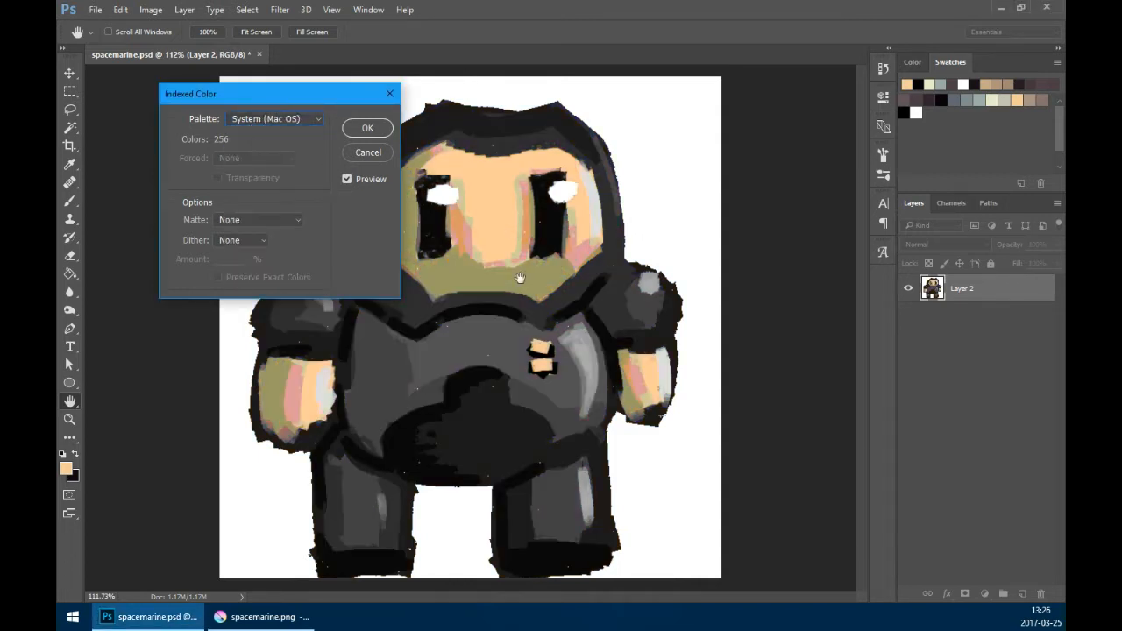
left_click(295, 121)
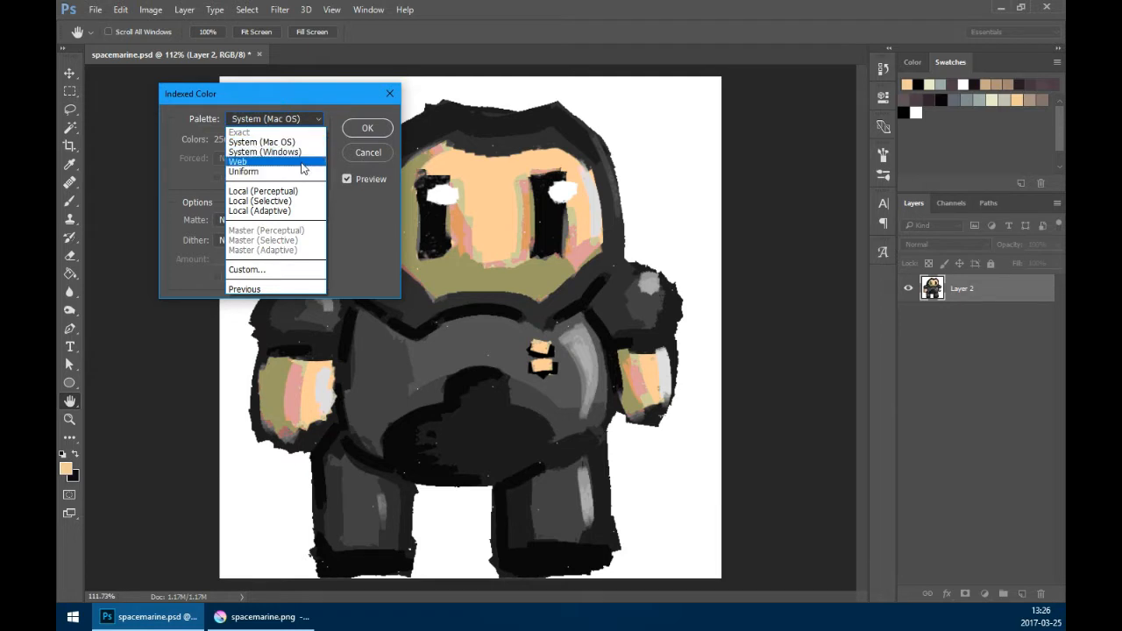
left_click(303, 168)
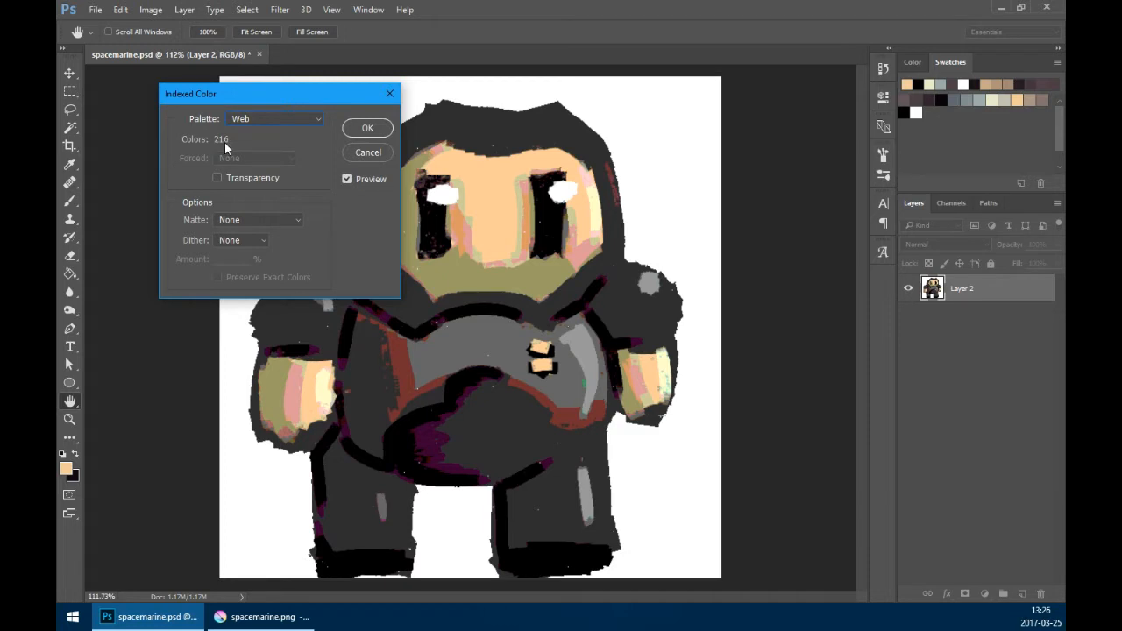
left_click(259, 120)
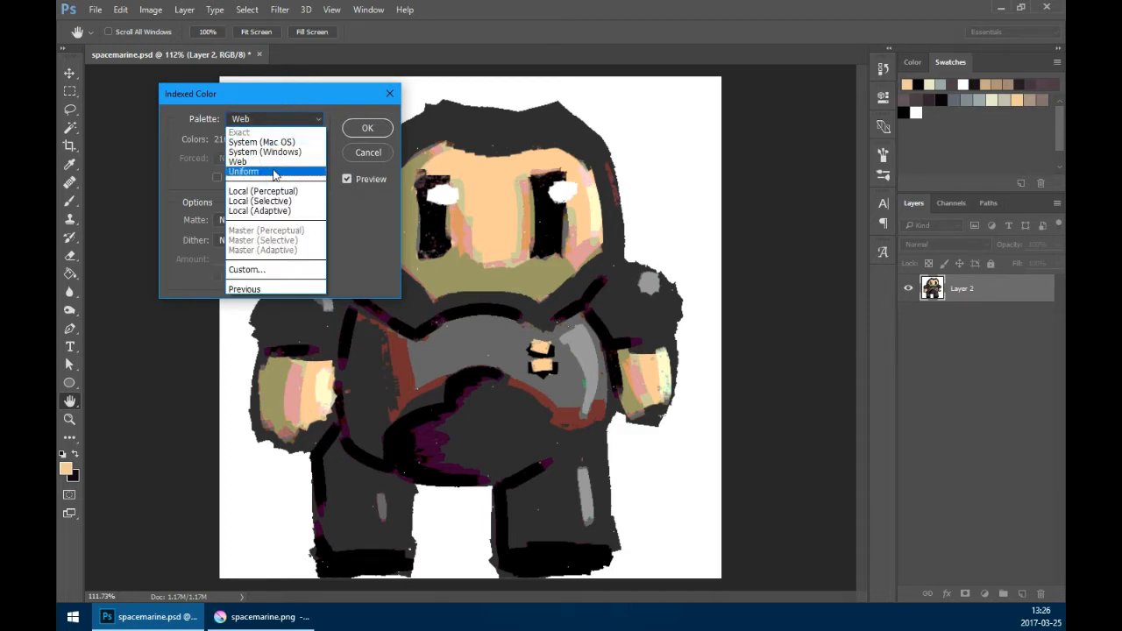
left_click(275, 172)
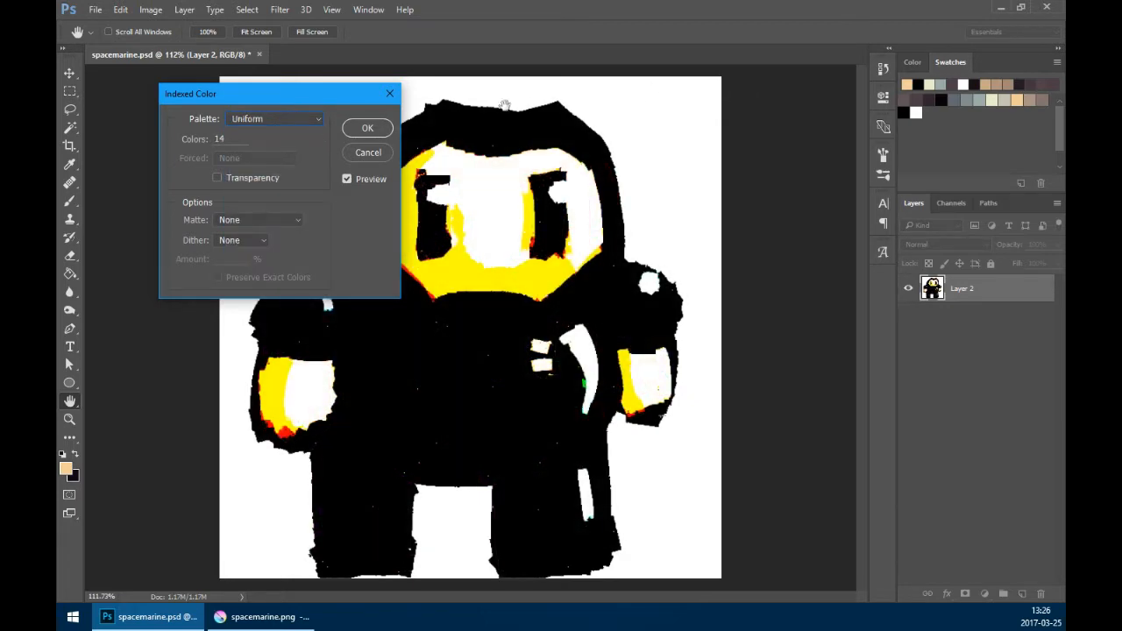
left_click(368, 152)
- Show the color picker spectrum and preview the indexed color conversion again with the Uniform palette
left_click(912, 63)
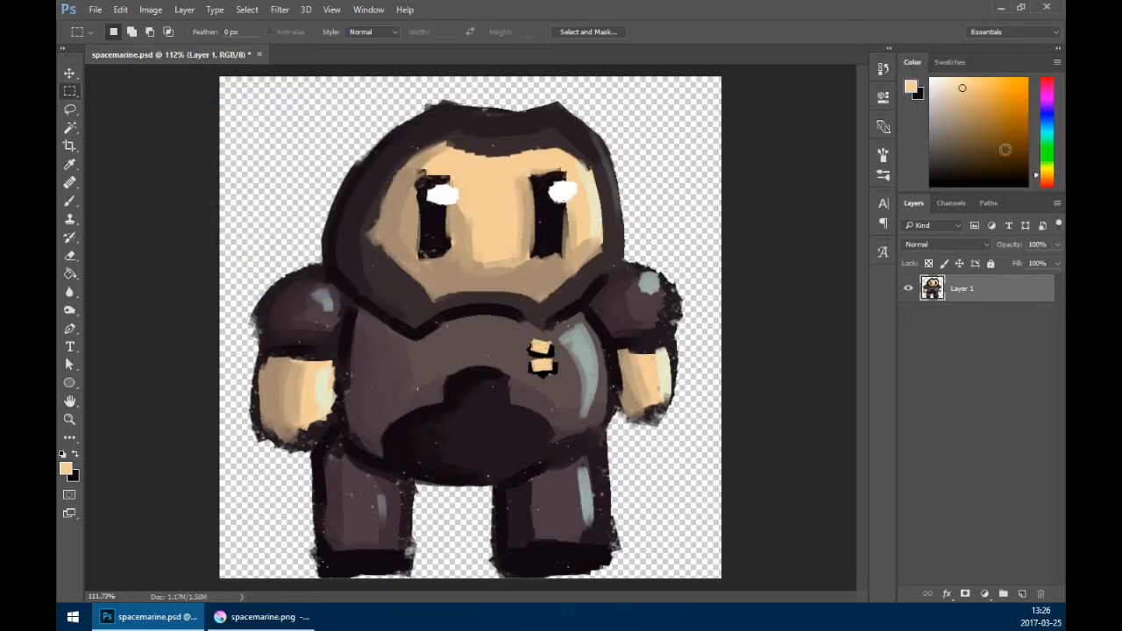
left_click(150, 9)
mouse_move(167, 25)
left_click(338, 65)
left_click(274, 118)
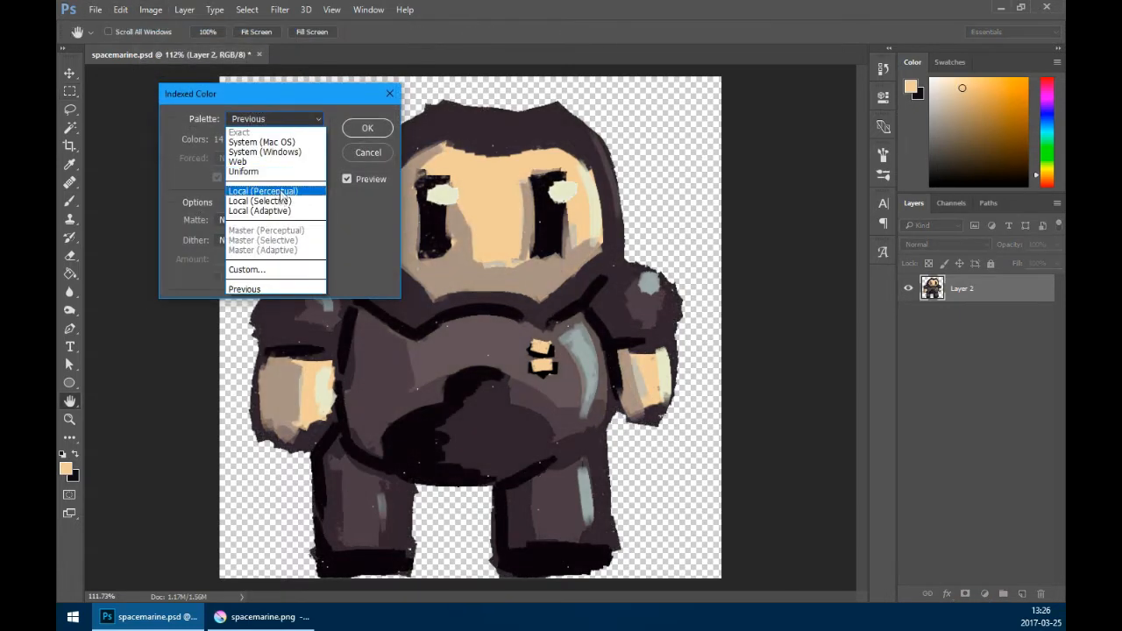
left_click(286, 174)
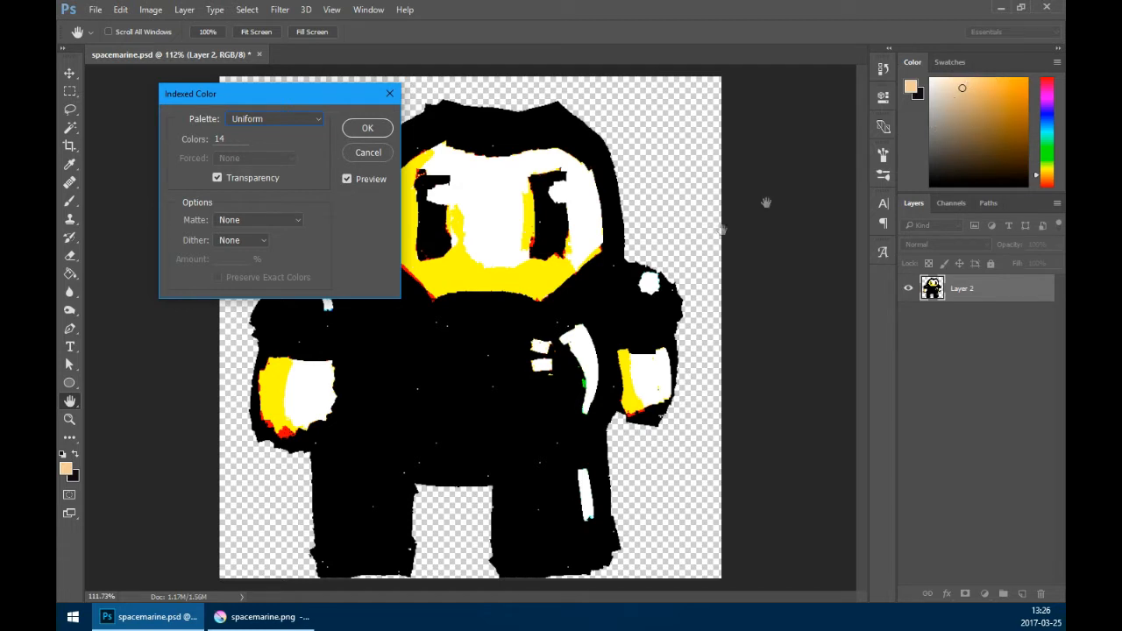
- Compare the Local (Perceptual), Local (Selective) and Local (Adaptive) palettes in the indexed color preview and cancel the conversion
left_click(270, 123)
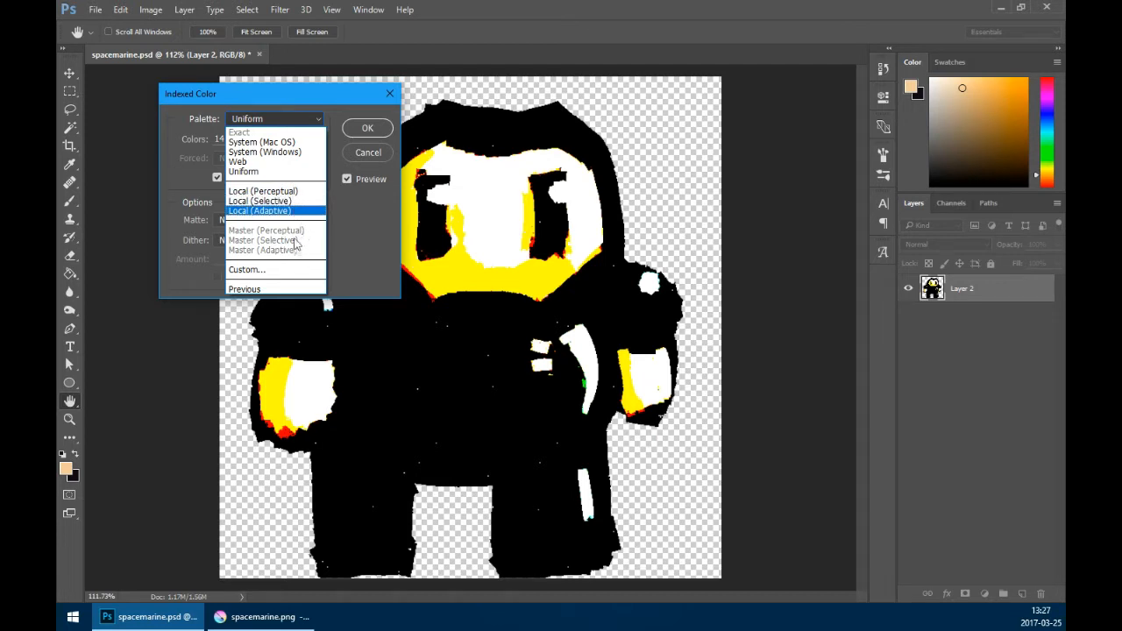
left_click(296, 191)
key("Down")
key("Down")
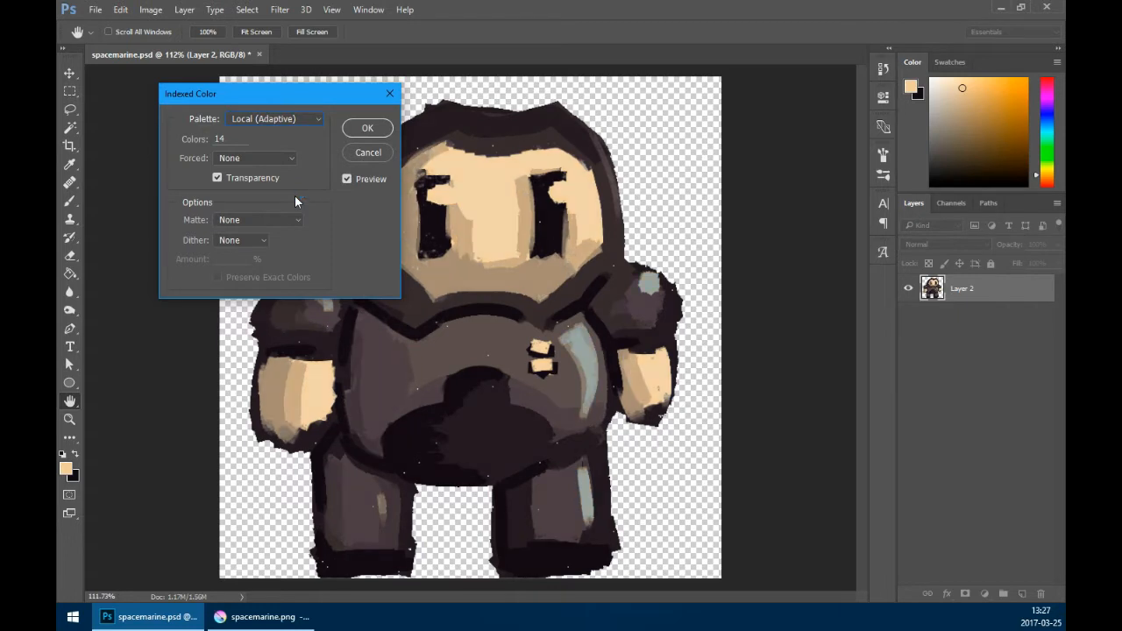
key("Up")
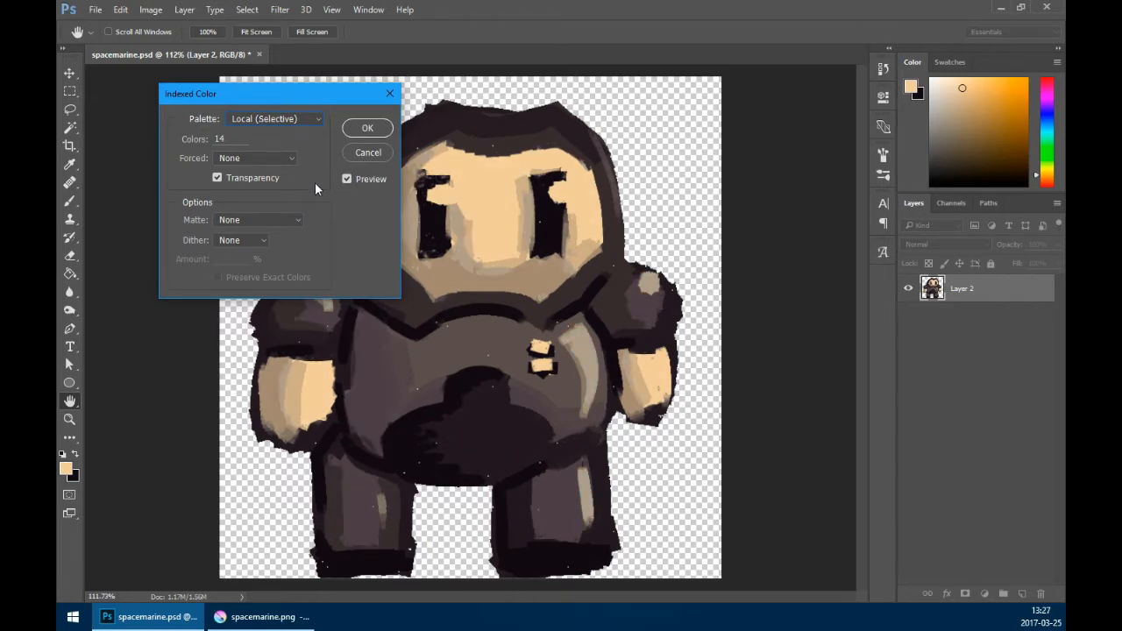
key("Up")
key("Down")
key("Down")
key("Up")
left_click(298, 118)
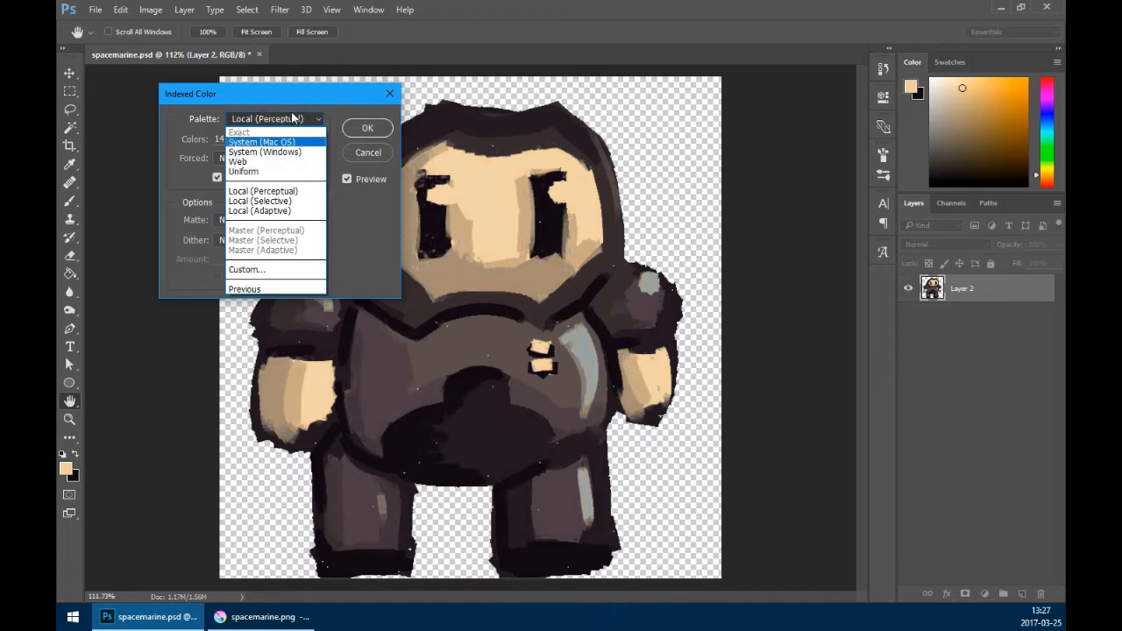
left_click(369, 157)
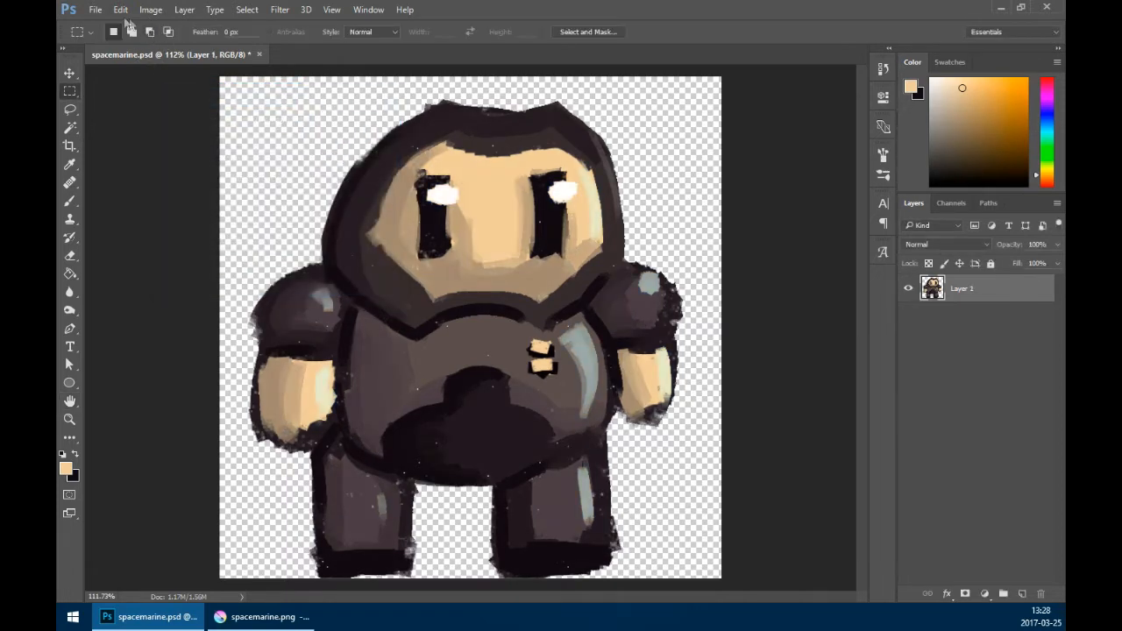
- Create a new white document at the clipboard size of 557 × 615 pixels
left_click(95, 9)
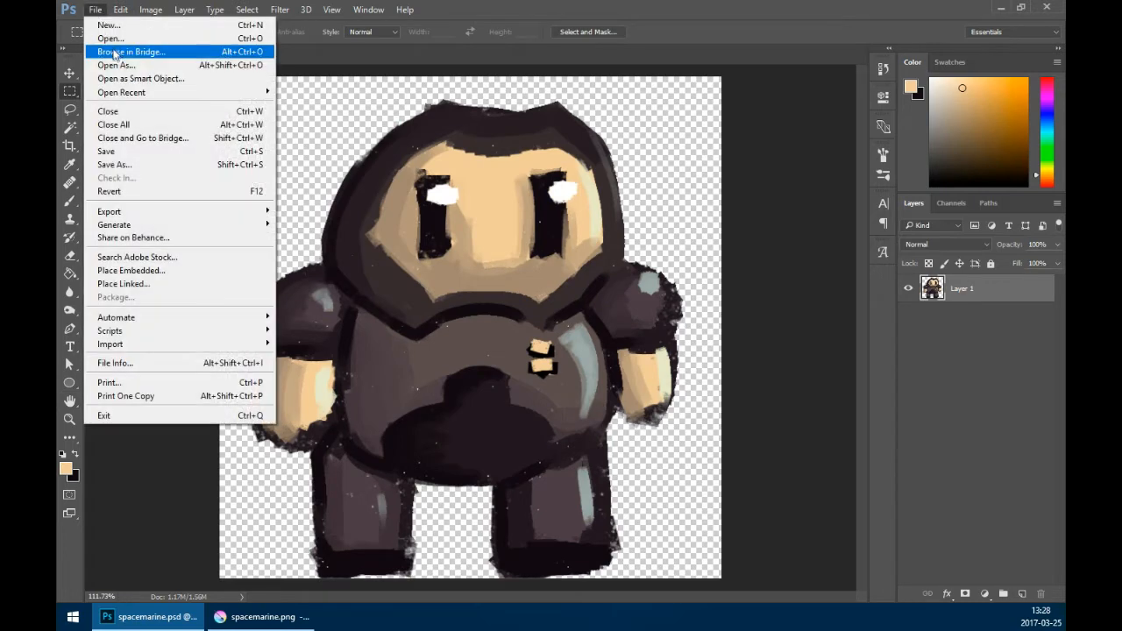
left_click(114, 30)
left_click(739, 143)
- Create a second 557 × 615 pixel RGB document and fill its background with bright red
left_click(95, 9)
left_click(115, 30)
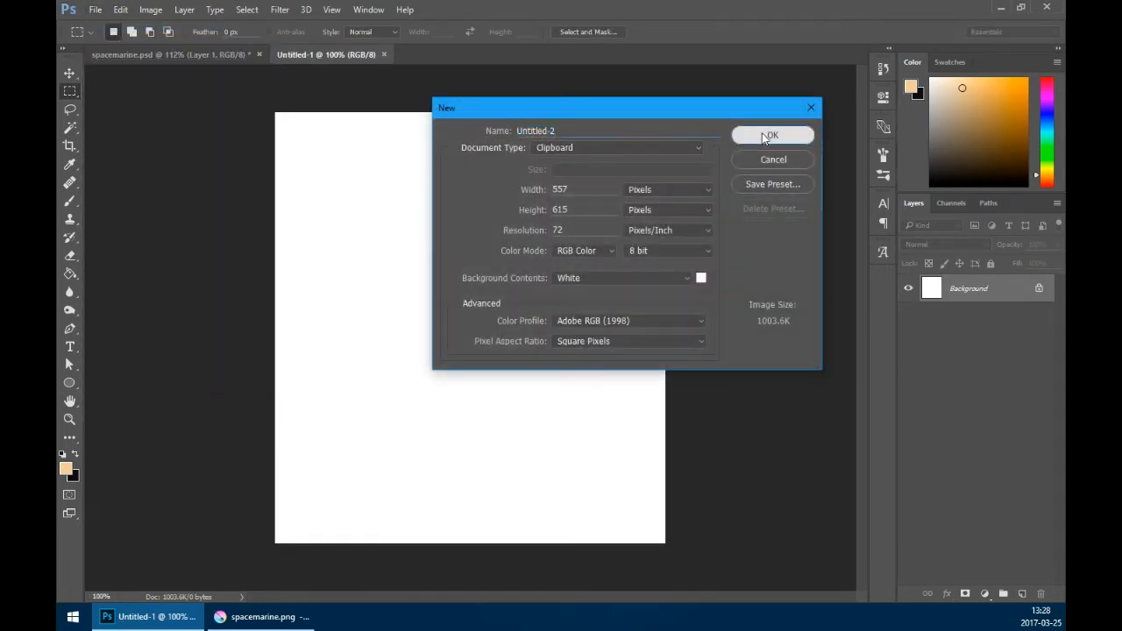
left_click(772, 135)
key("g")
left_click(580, 147)
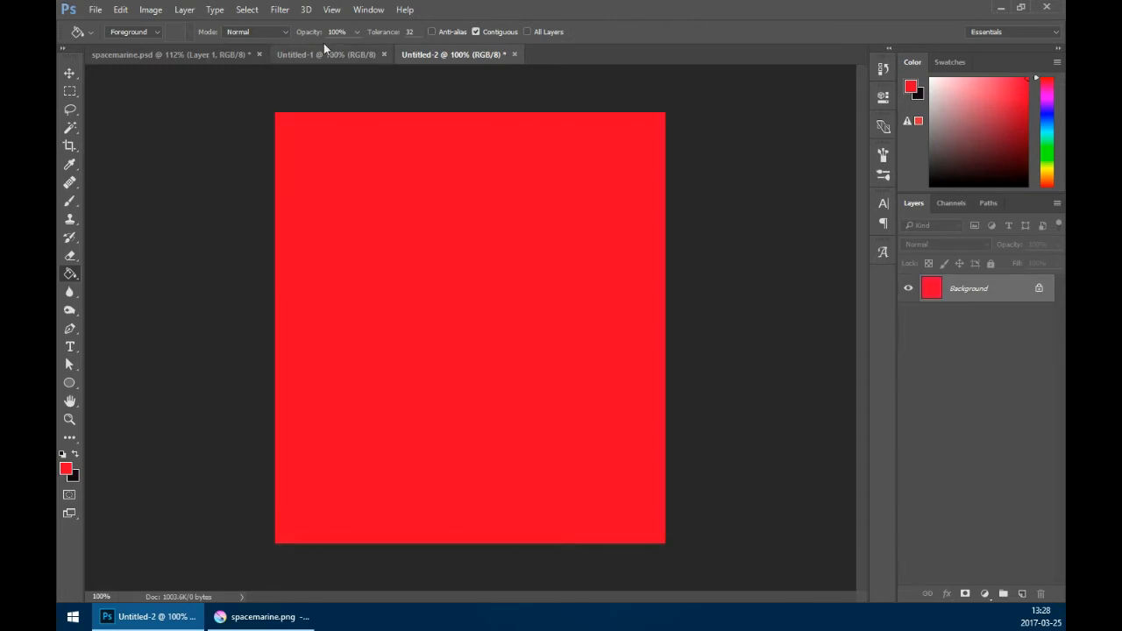
- Reopen the indexed color conversion for spacemarine.psd, preview the Master (Selective) palette and switch to Local (Perceptual)
left_click(131, 55)
left_click(151, 10)
mouse_move(156, 26)
left_click(338, 64)
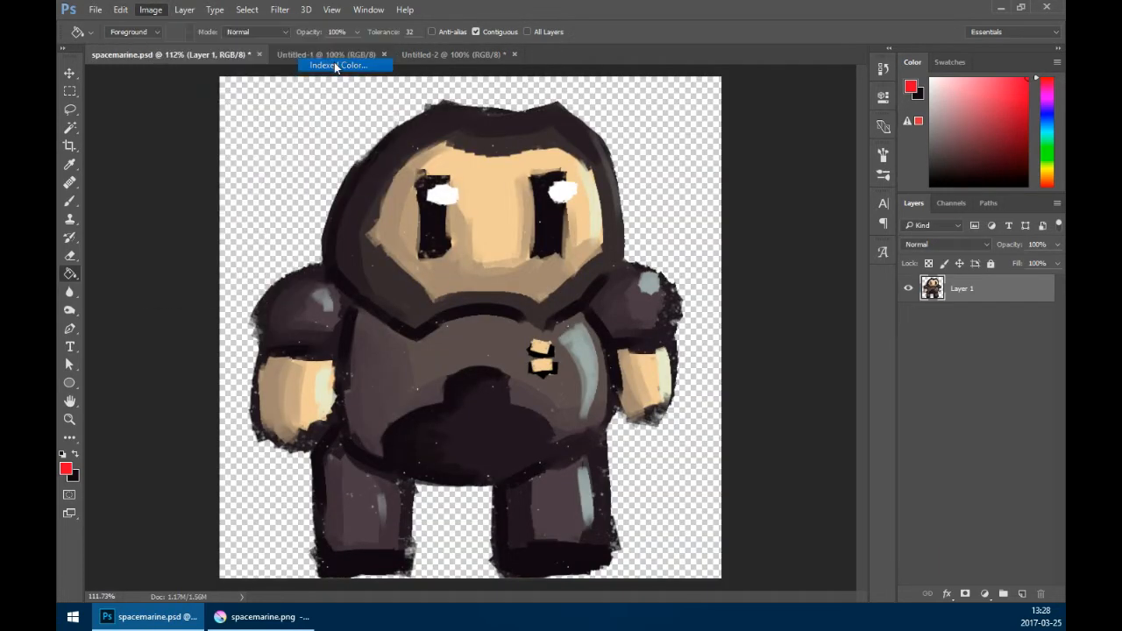
left_click(306, 119)
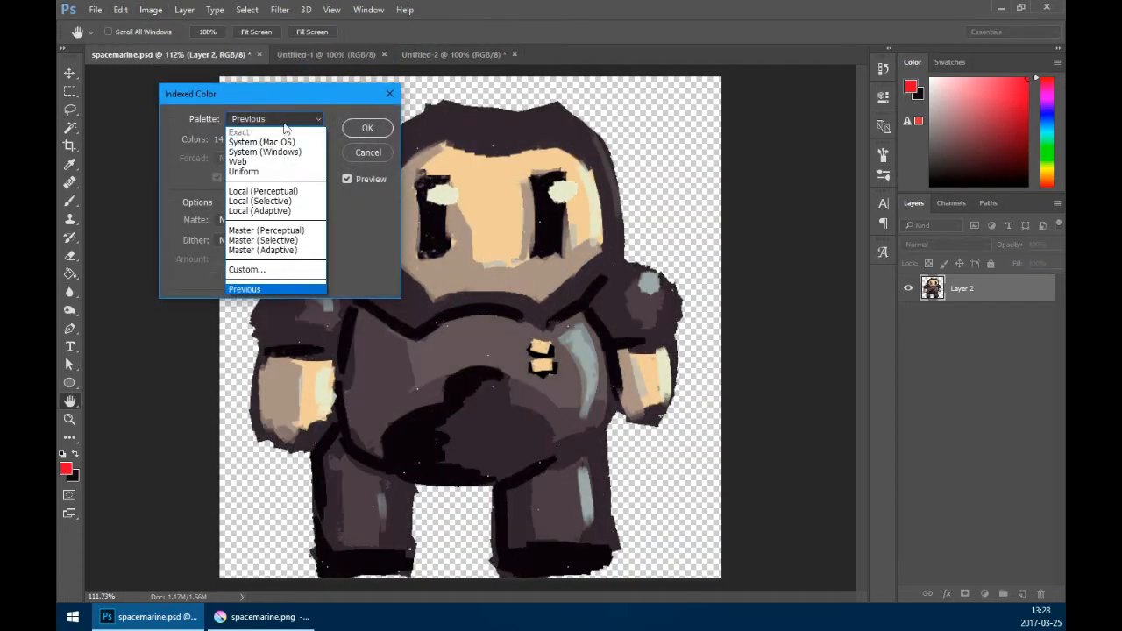
left_click(279, 240)
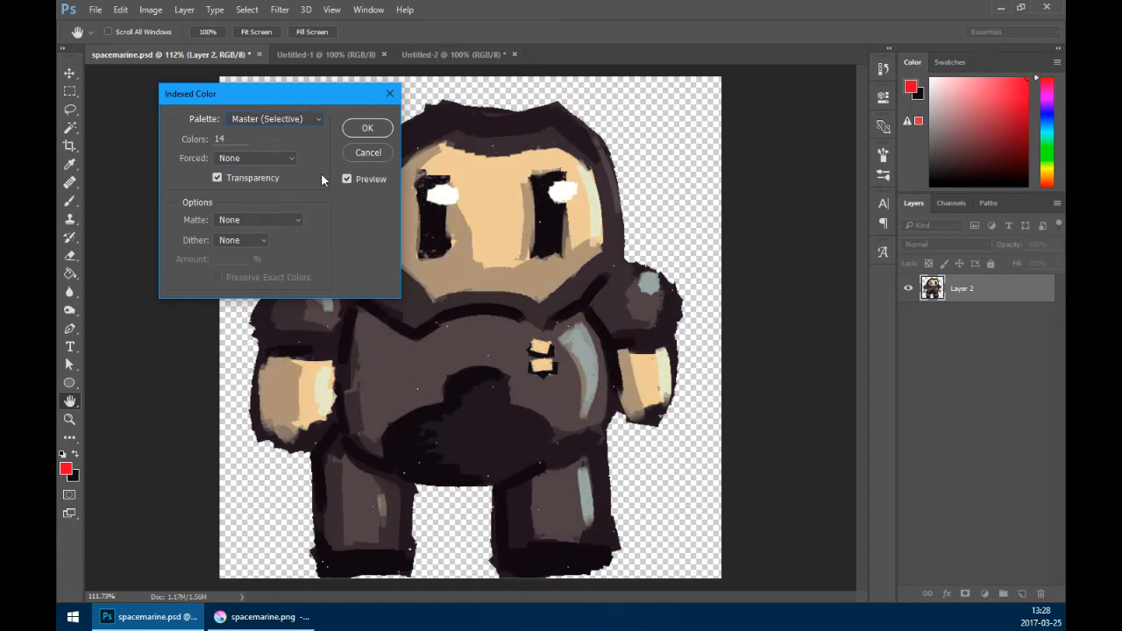
left_click(302, 120)
left_click(304, 198)
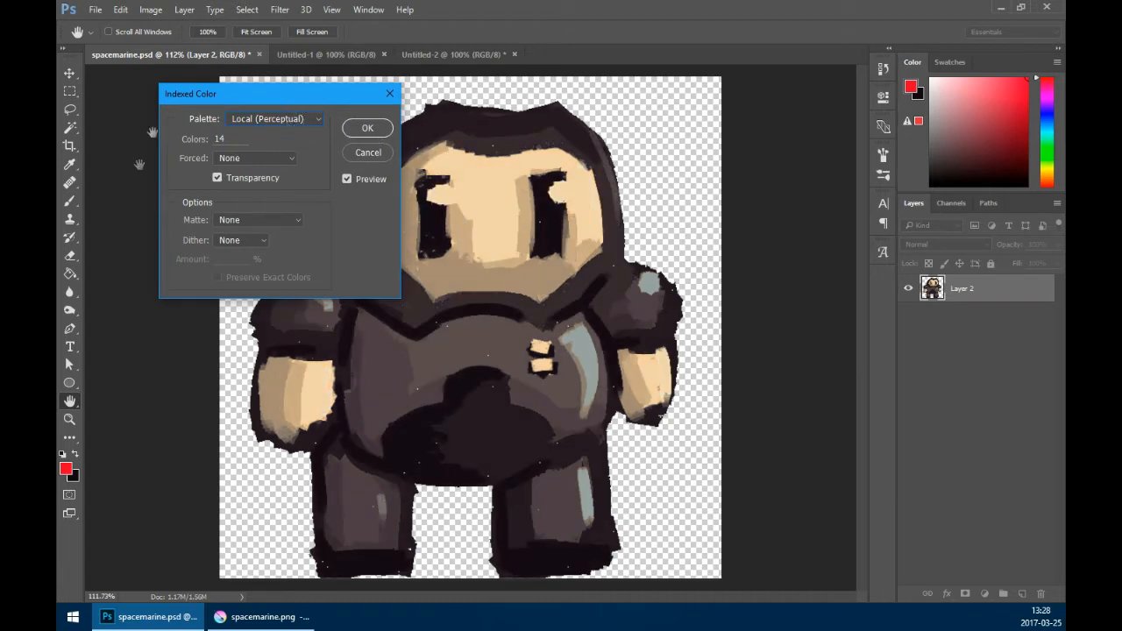
- Lower the indexed color count gradually to 1 to preview the strongest reduction of the character
double_click(235, 139)
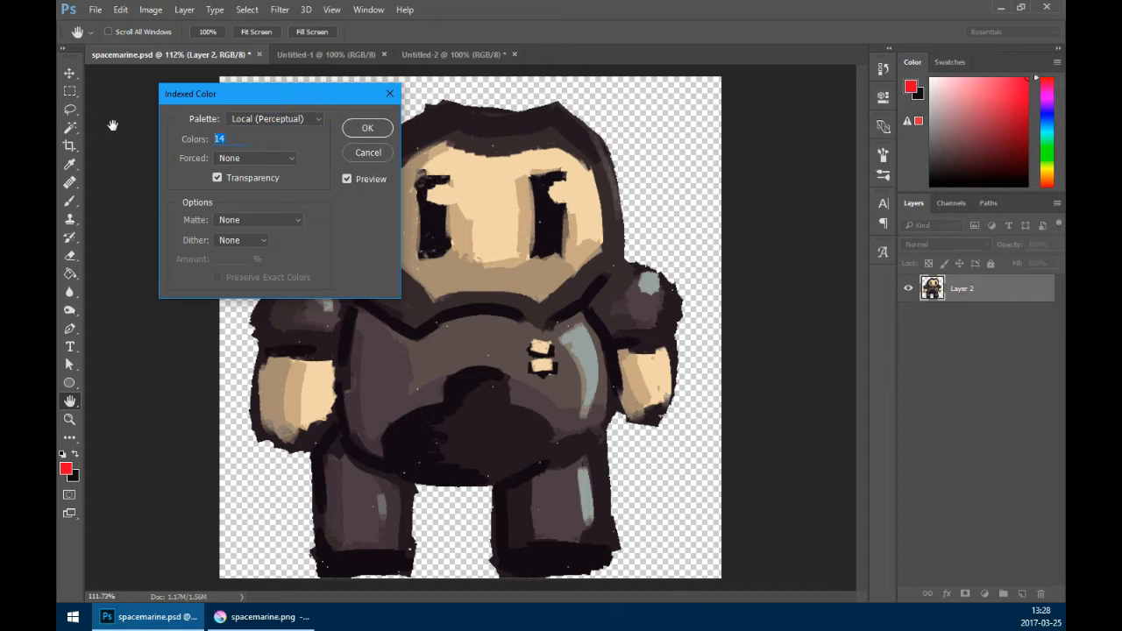
key("Down")
key("Down")
key("Down")
key("Down")
key("Down")
key("Down")
key("Down")
key("Down")
key("Down")
key("Down")
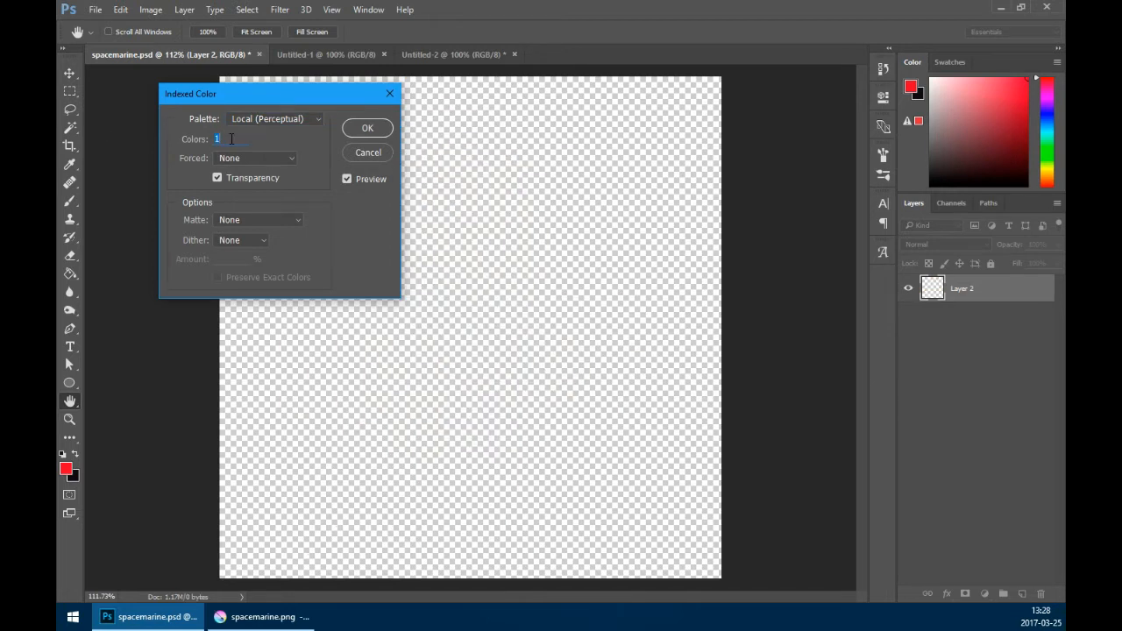
- Raise the color count gradually through 5 up to 10, previewing the character's shading
key("Up")
key("Up")
key("Up")
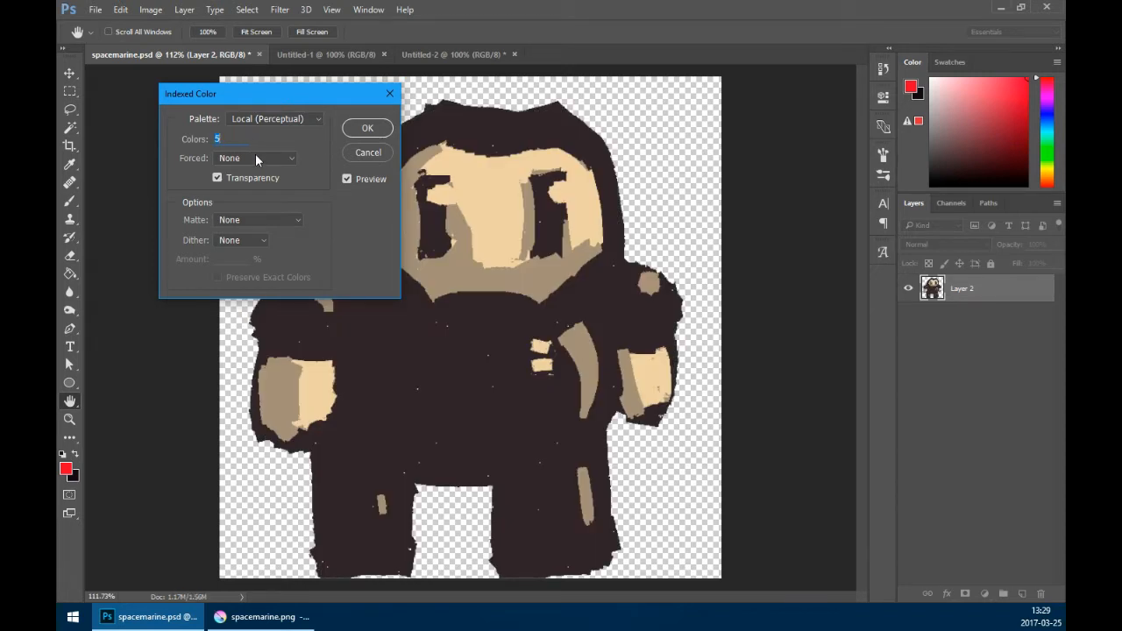
key("Up")
key("Up")
key("Up")
key("Up")
key("Up")
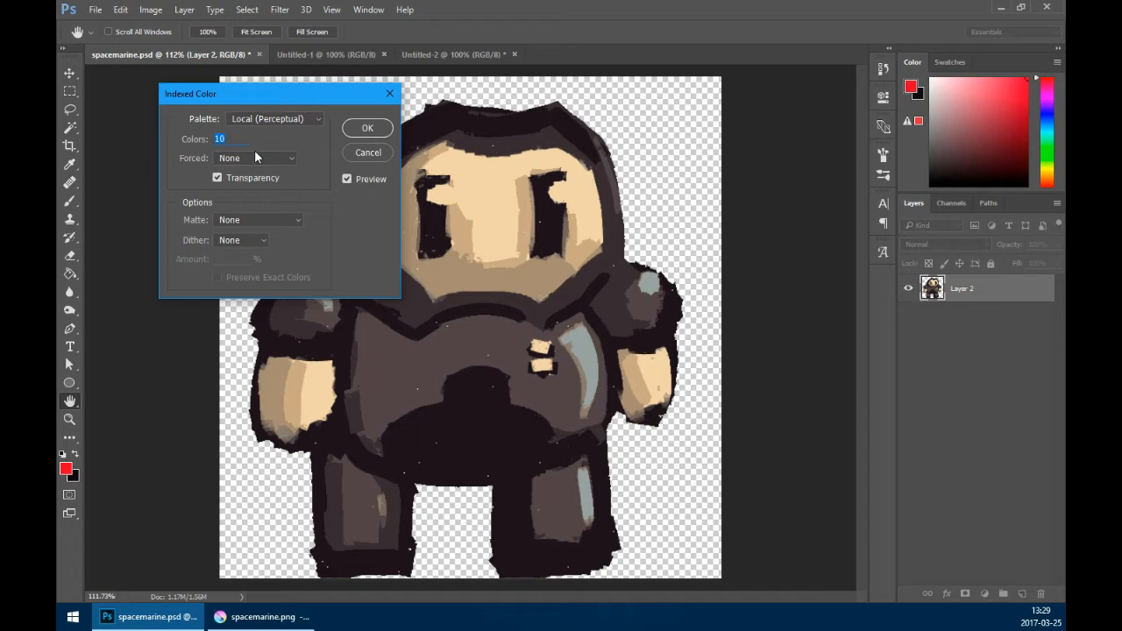
- Set the color count to 20 with the conversion dialog moved off the character, and compare the reduced preview with the original
left_click_drag(254, 94, 724, 103)
key("shift+Up")
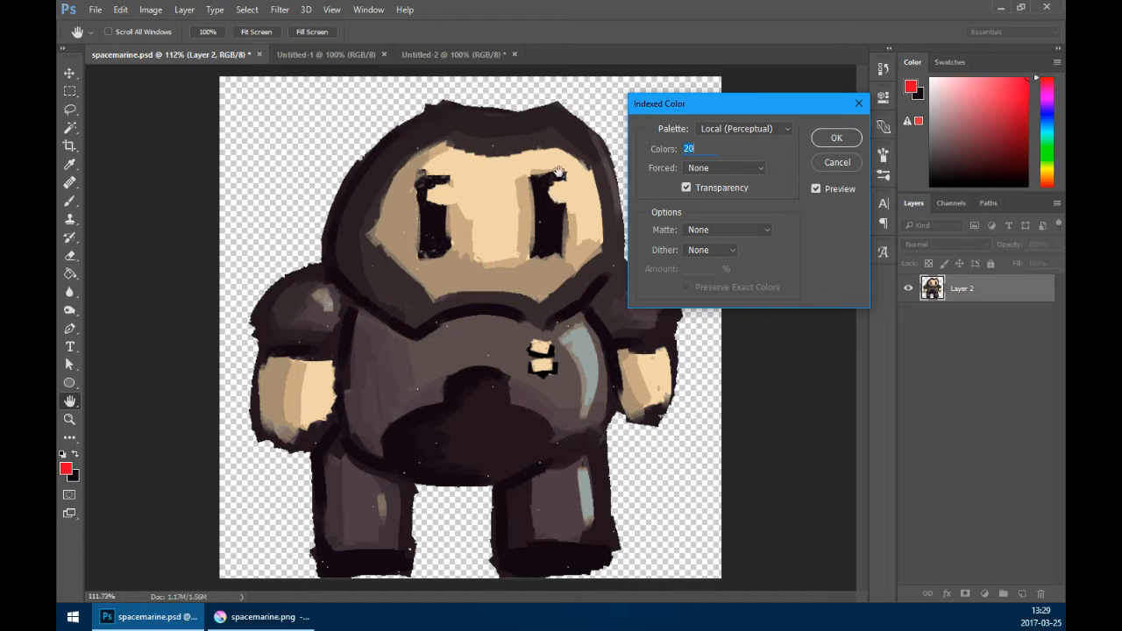
left_click(818, 188)
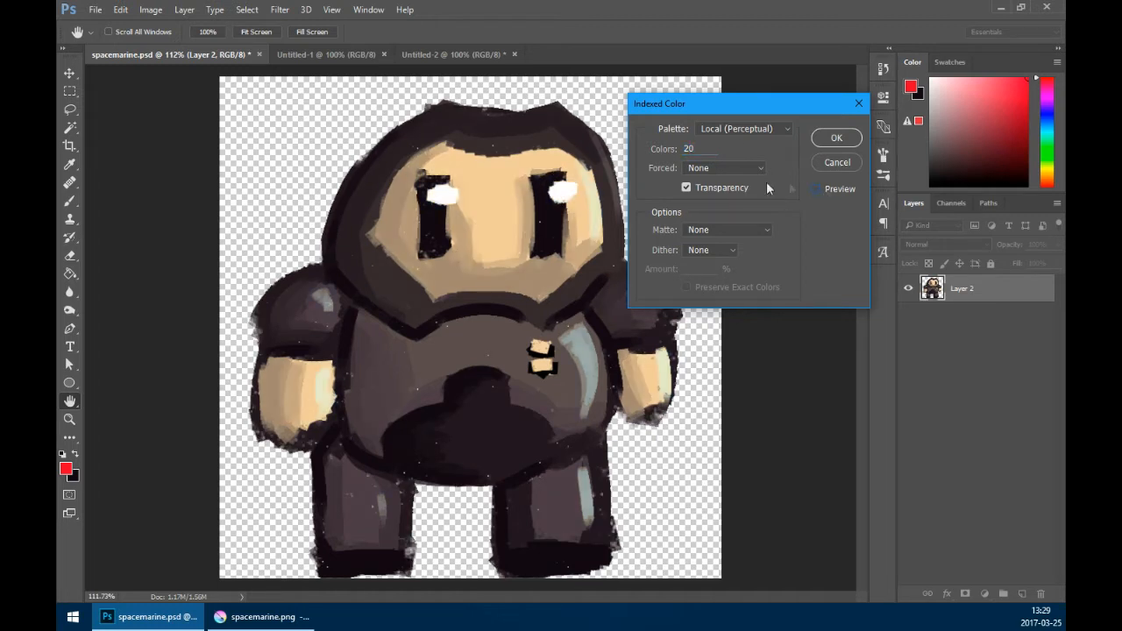
left_click(832, 186)
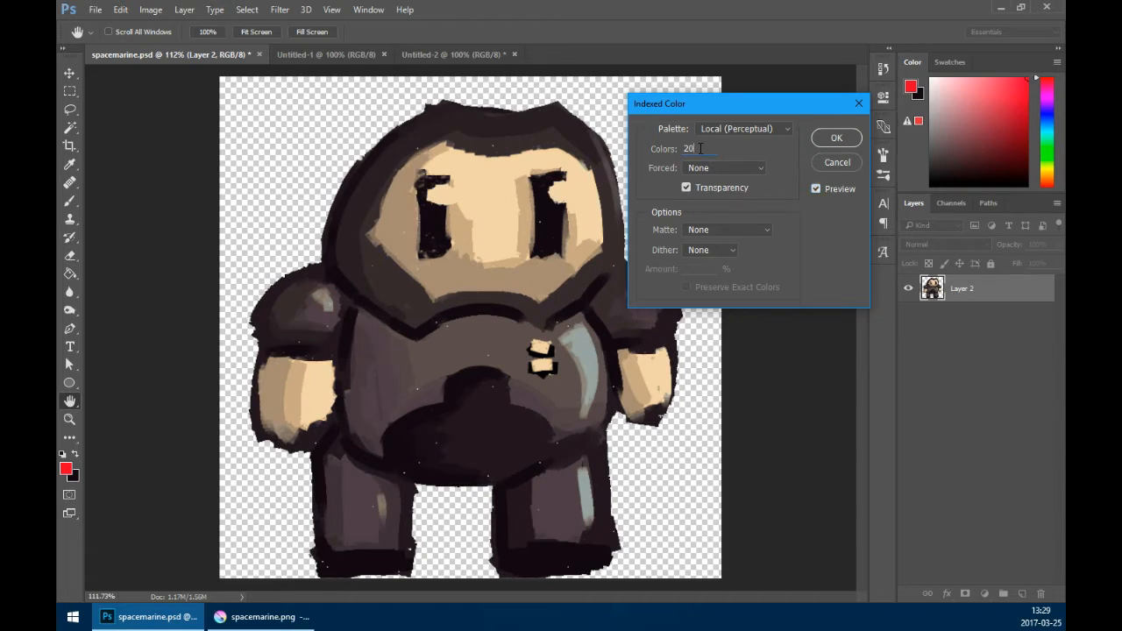
- Set the color count to 40 and examine the pixels along the lower edge of the face up close
key("shift+Up")
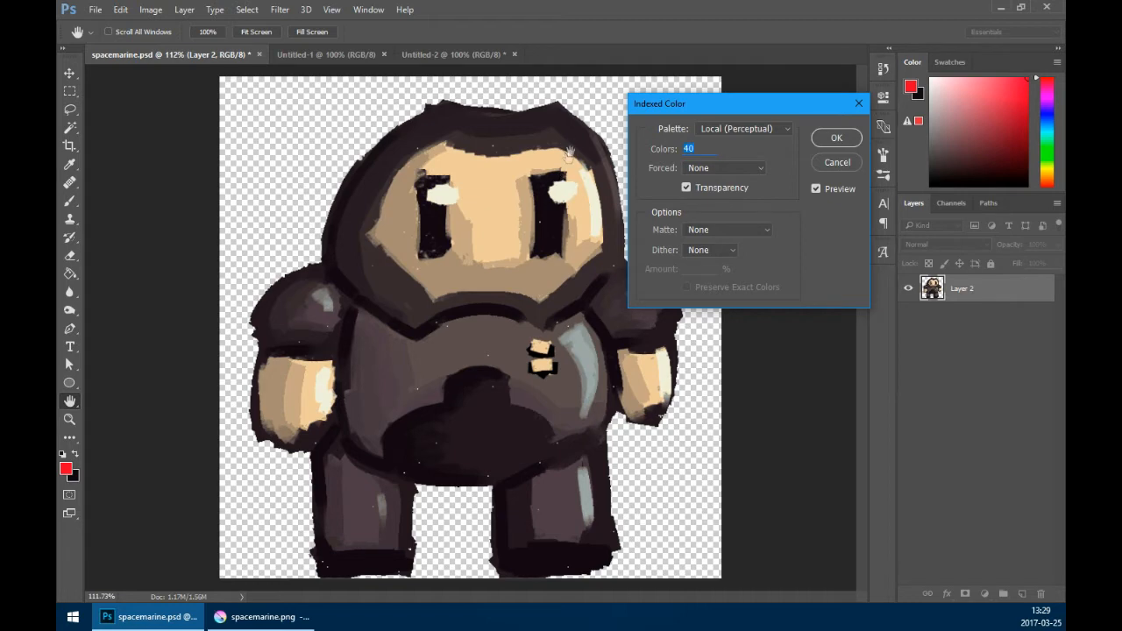
scroll(594, 178, "up", 1)
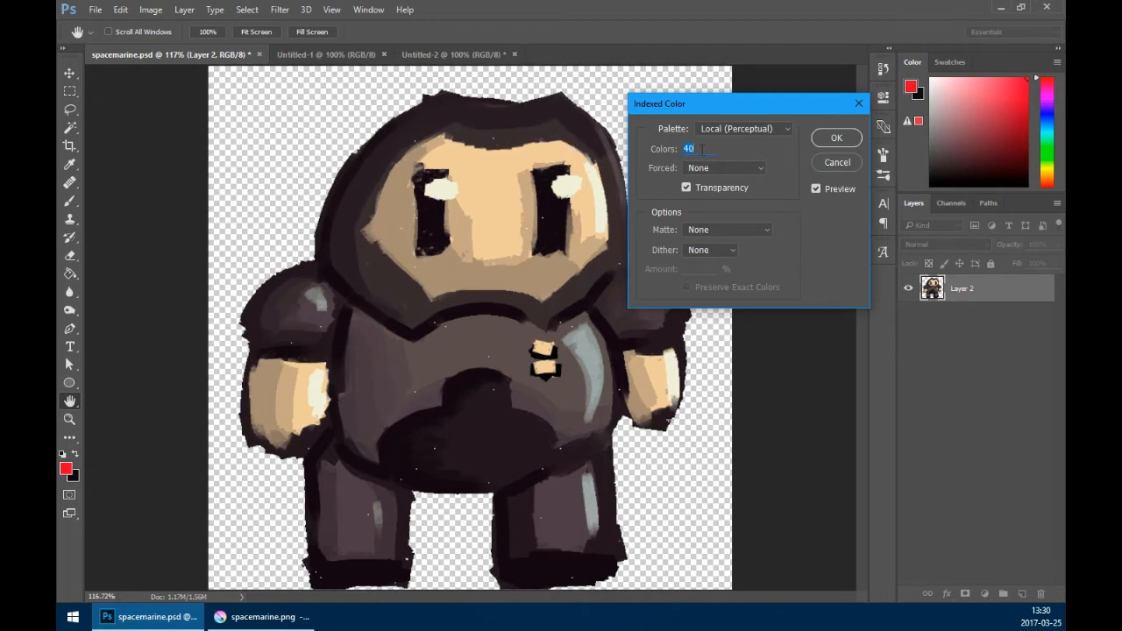
scroll(500, 233, "up", 10)
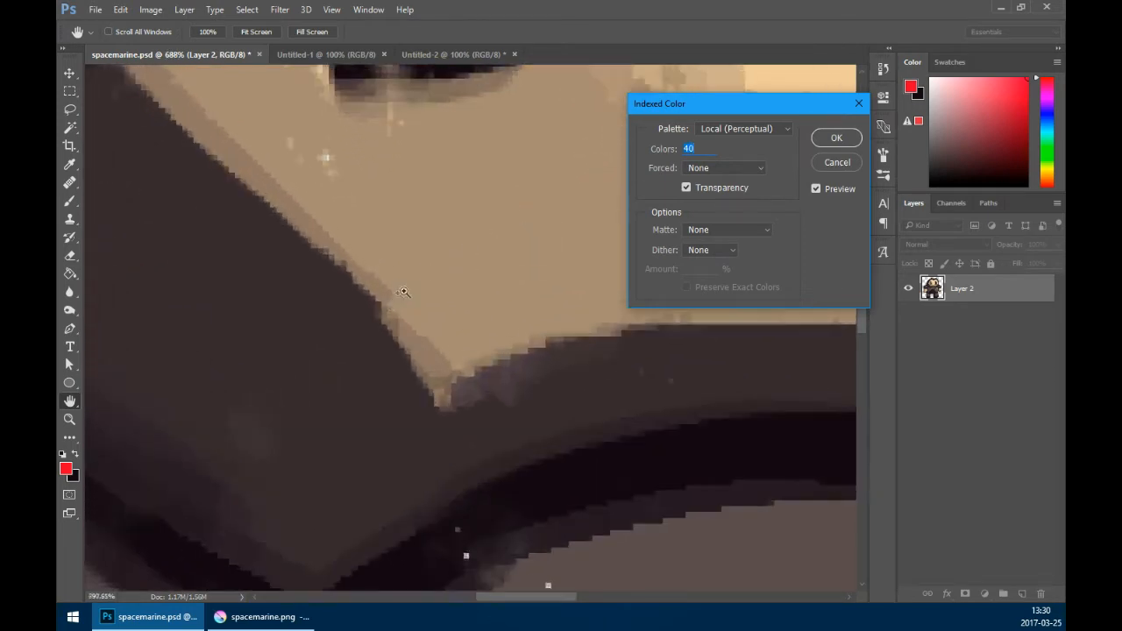
scroll(403, 292, "up", 3)
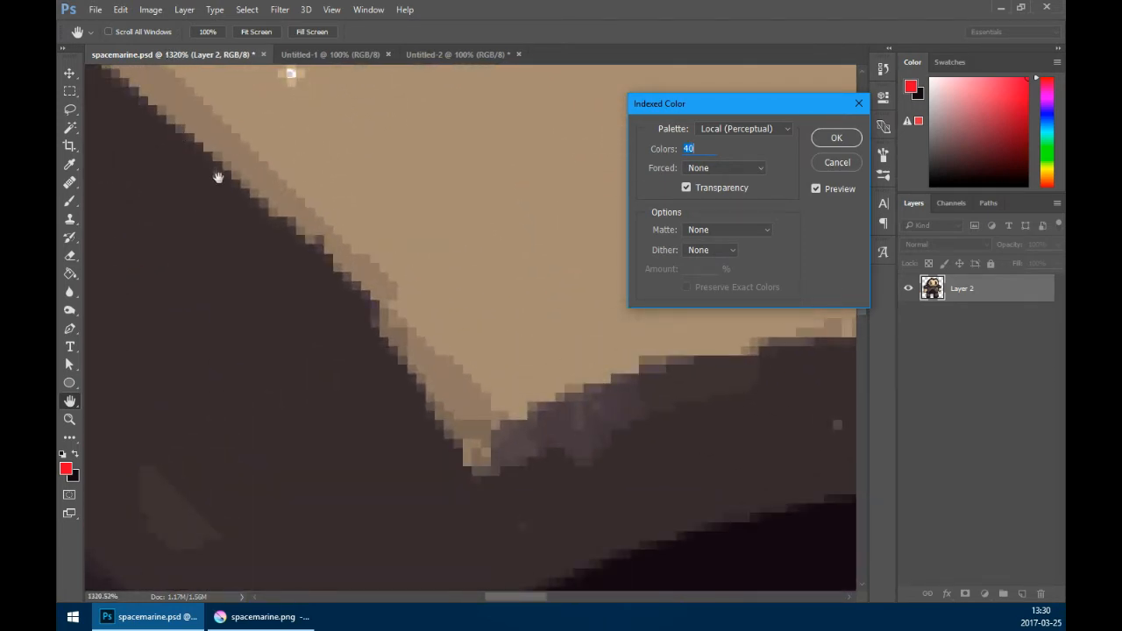
scroll(231, 220, "up", 2)
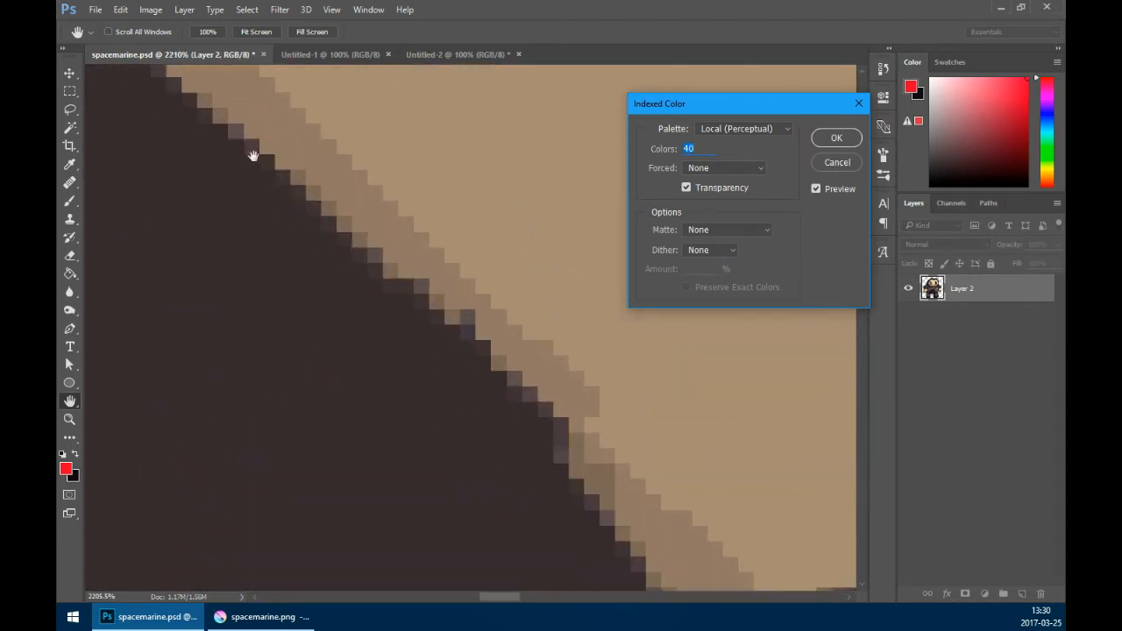
scroll(329, 257, "down", 2)
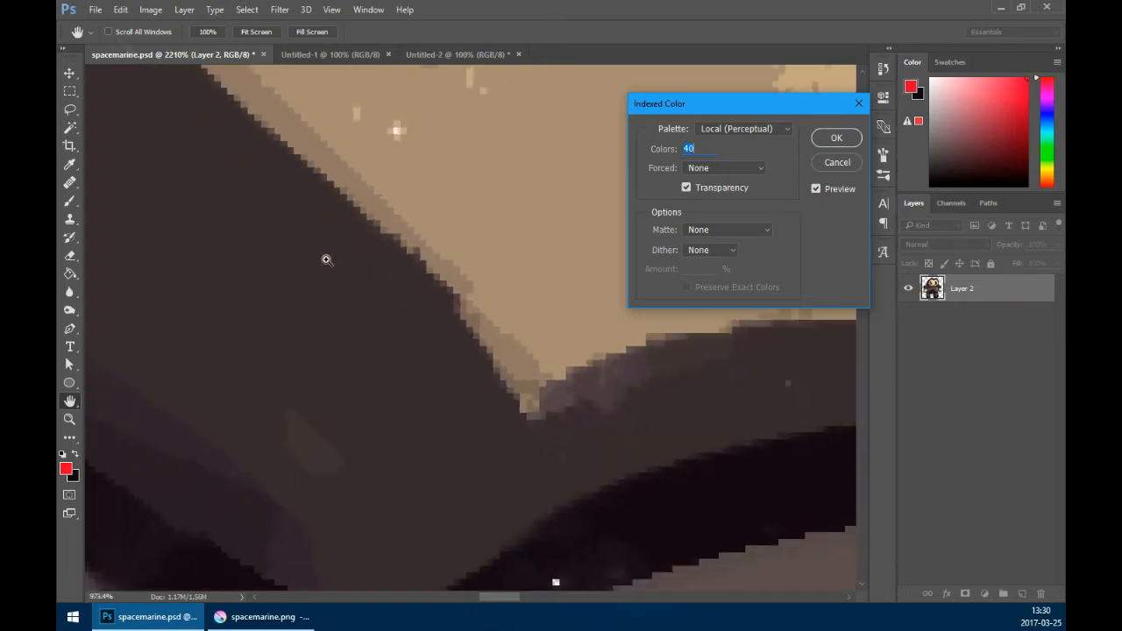
scroll(329, 257, "down", 5)
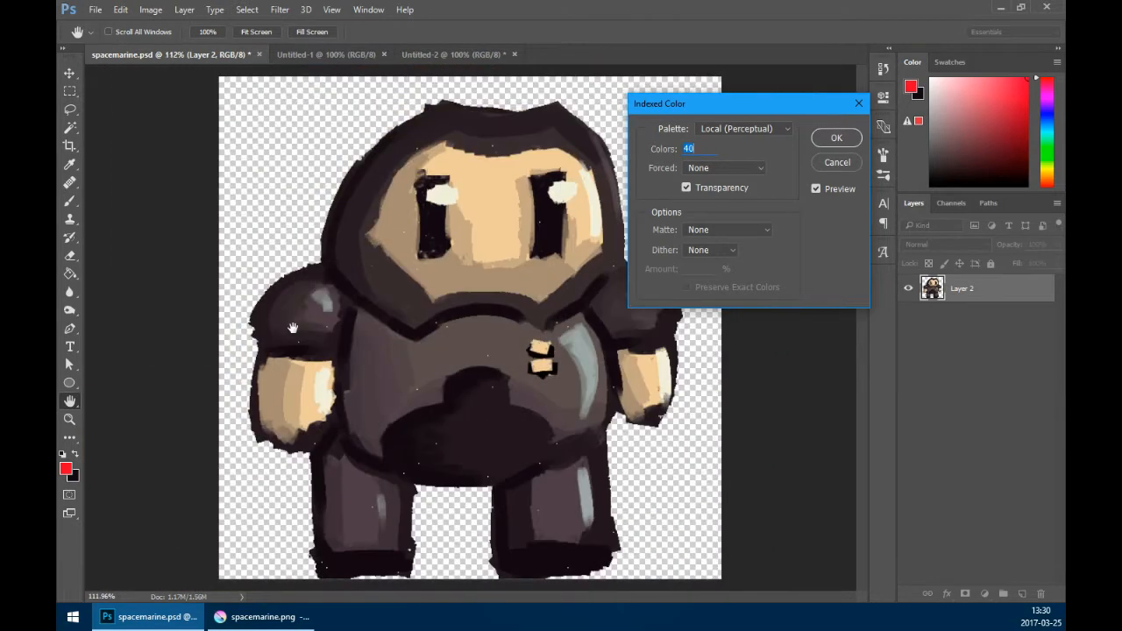
- Set the color count to 10 and force custom black (000000) and white (ffffff) into the palette
key("shift+Down")
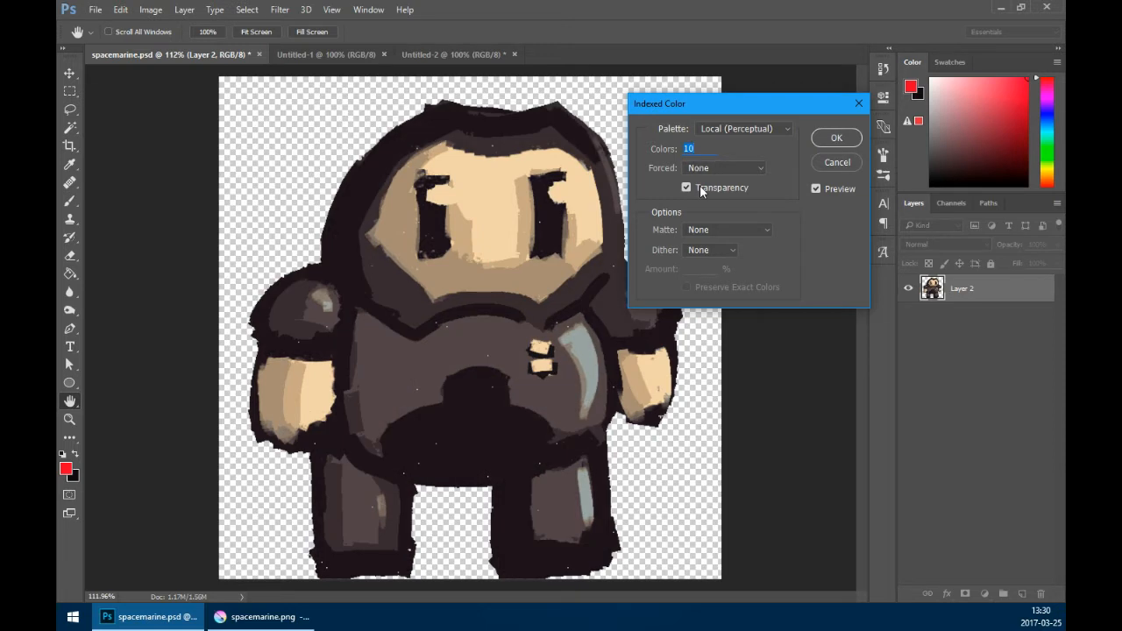
left_click(746, 163)
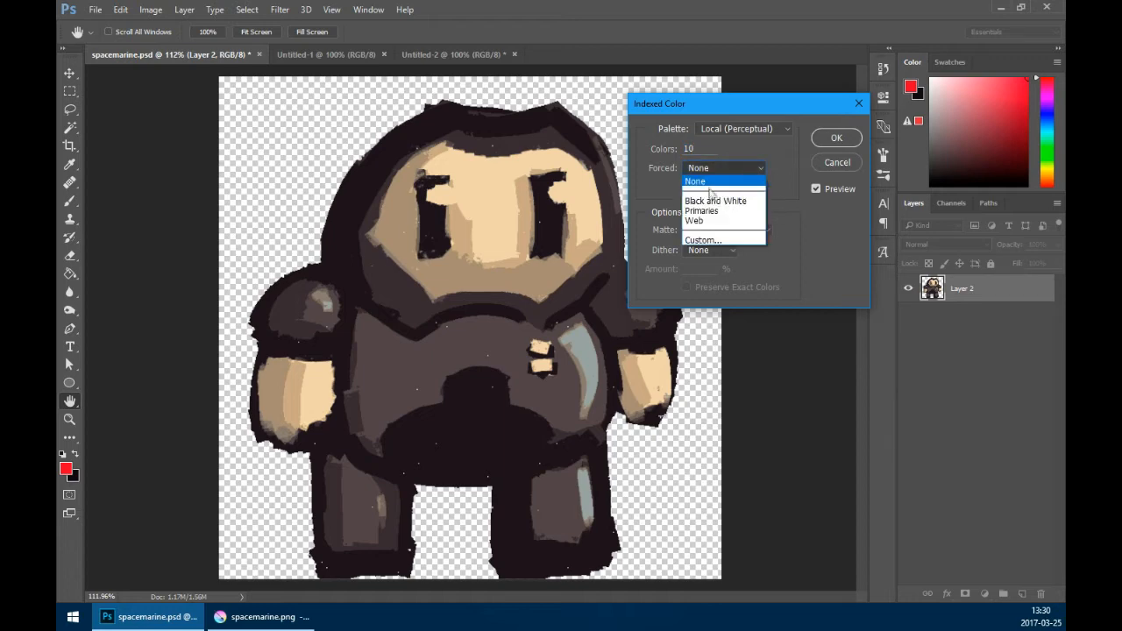
left_click(717, 239)
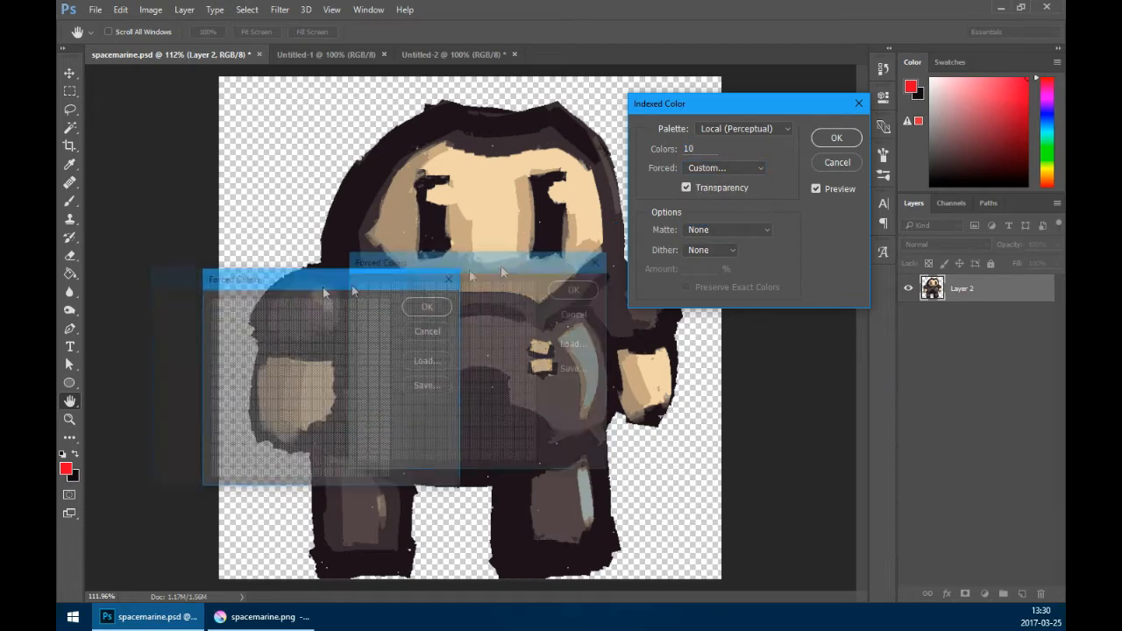
left_click_drag(275, 281, 776, 197)
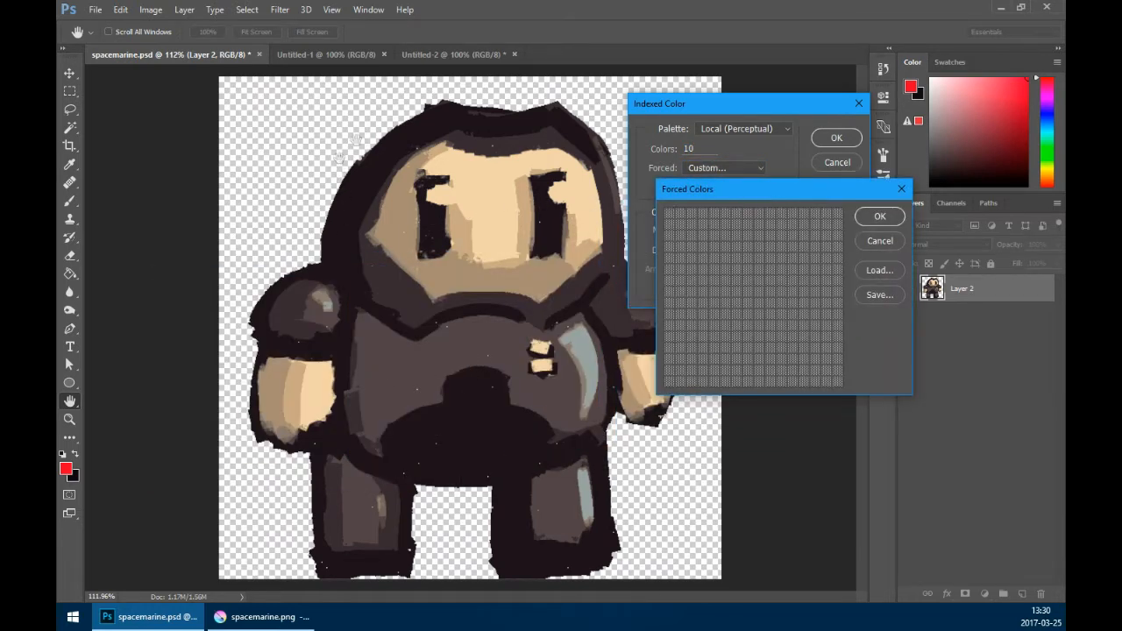
left_click(670, 217)
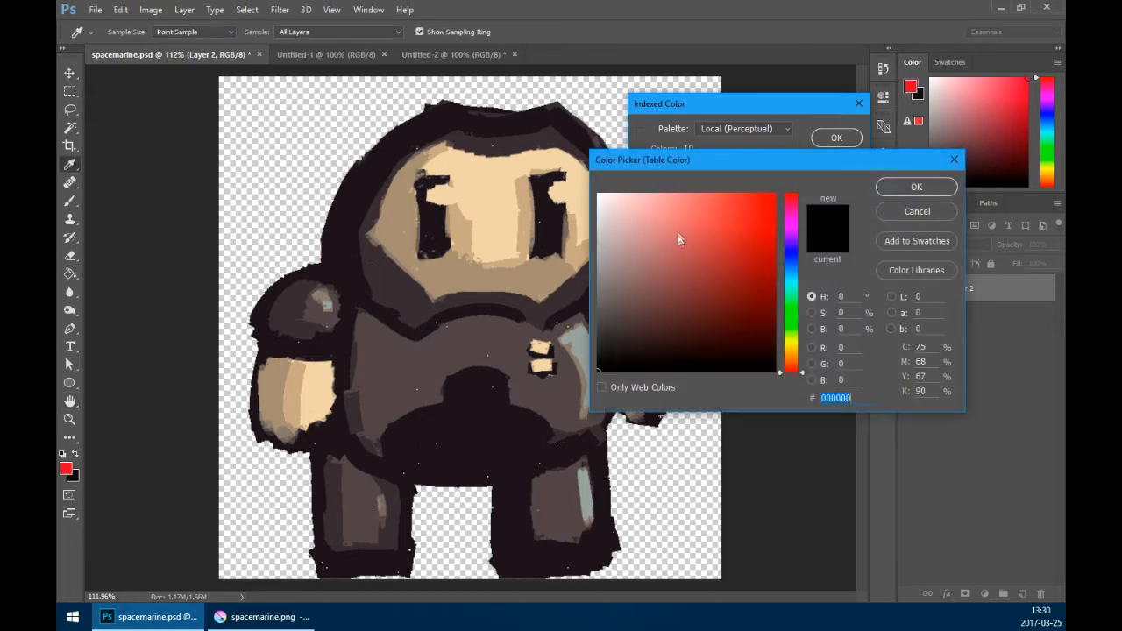
key("Return")
left_click(688, 212)
type("ffffff")
left_click(930, 192)
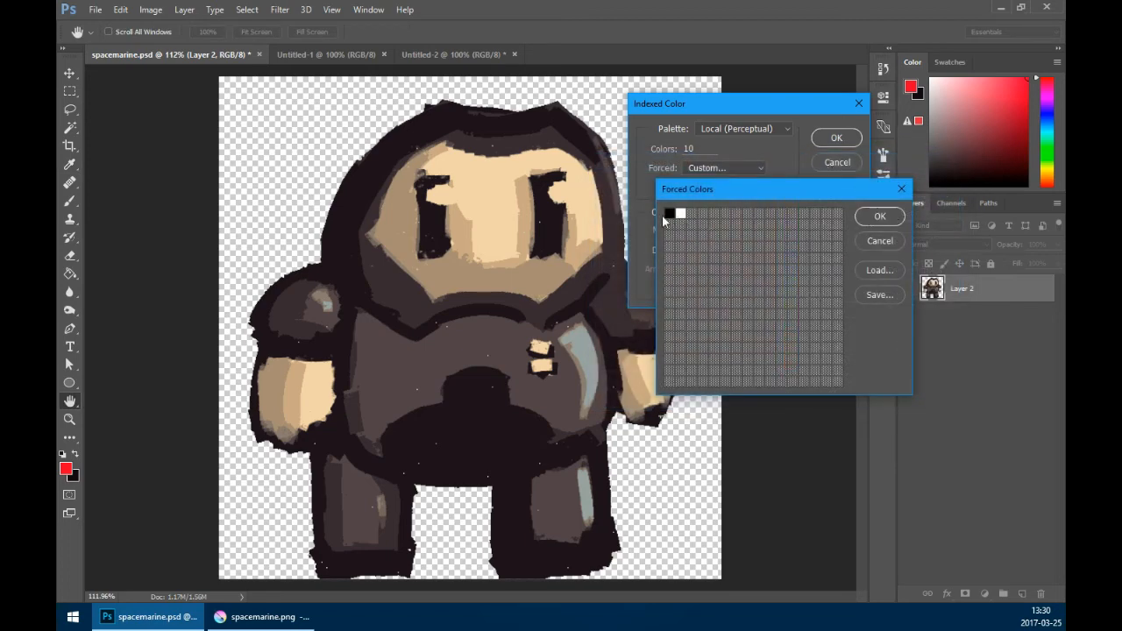
left_click(879, 217)
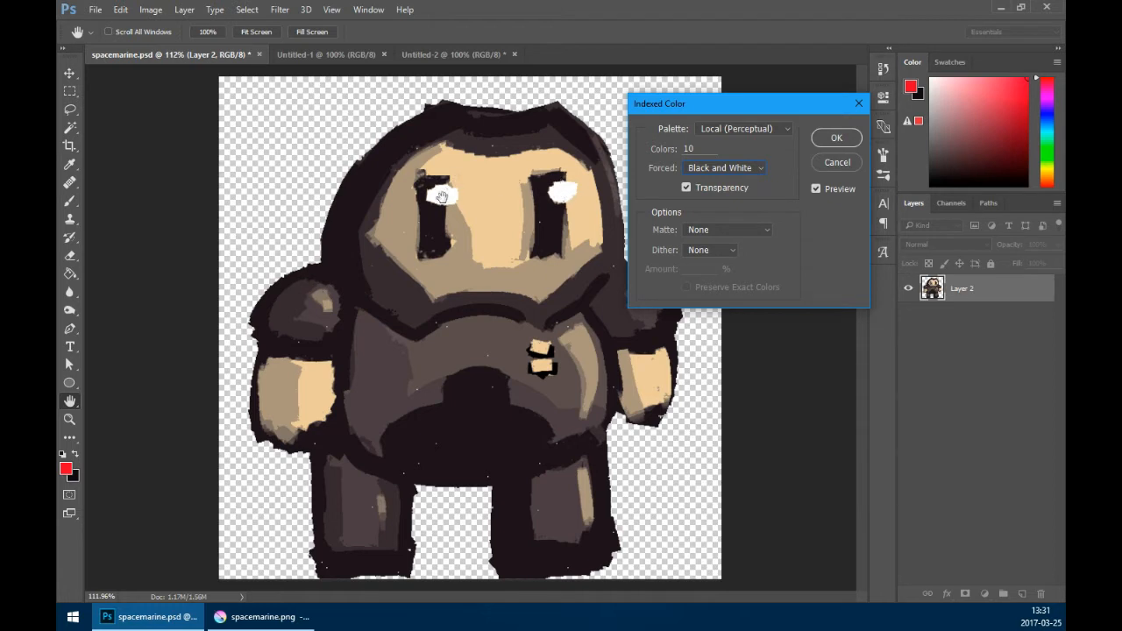
- Compare the 10-color preview with Transparency disabled and enabled, leaving the option on
left_click(719, 188)
left_click(717, 187)
left_click(716, 188)
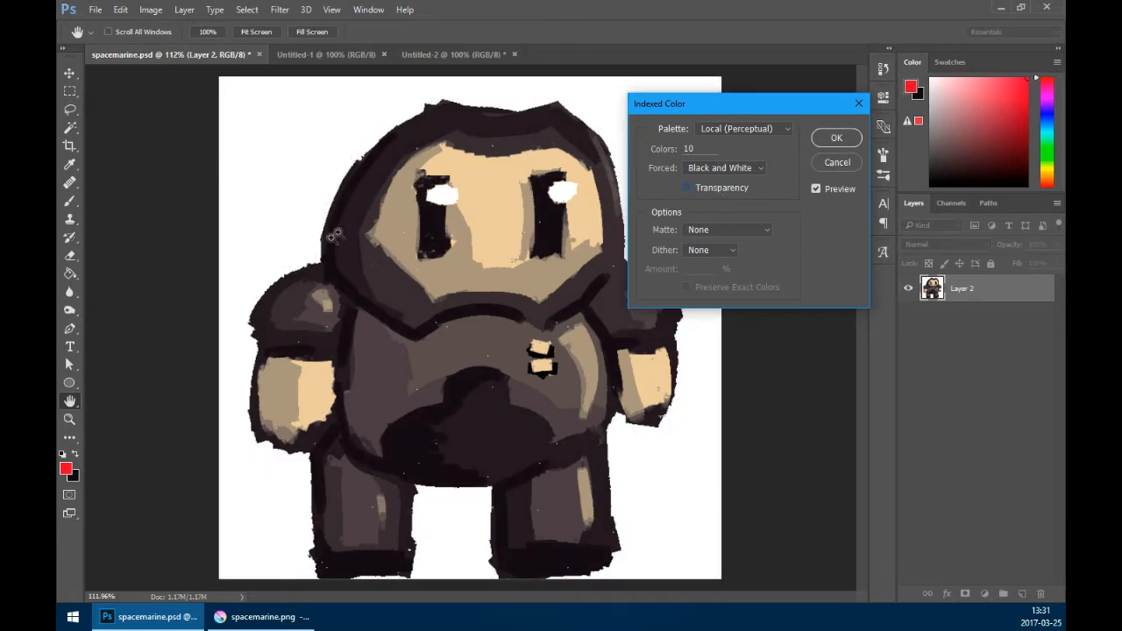
left_click(686, 187)
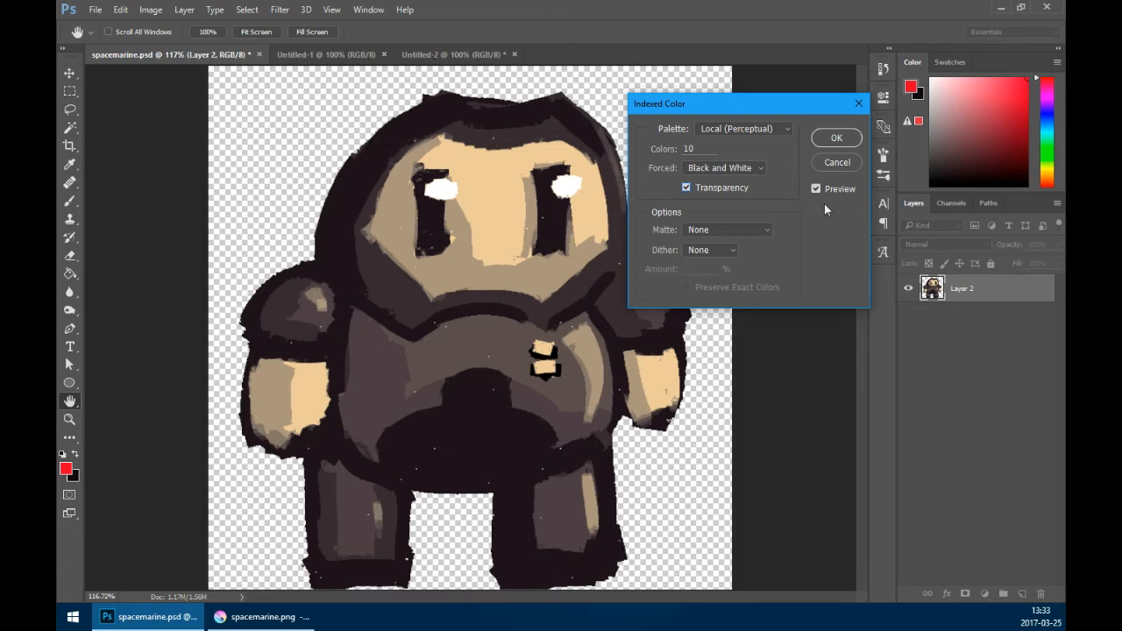
- Preview Diffusion dithering on the face and lower its amount in 10% steps to 65% and below
left_click_drag(746, 106, 791, 83)
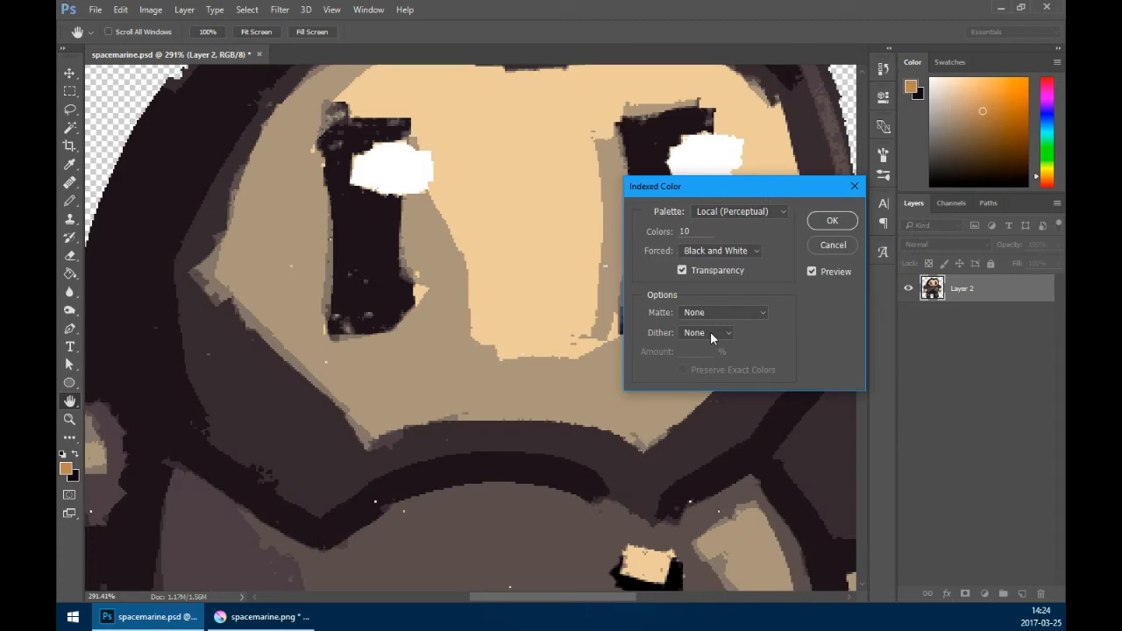
left_click(710, 335)
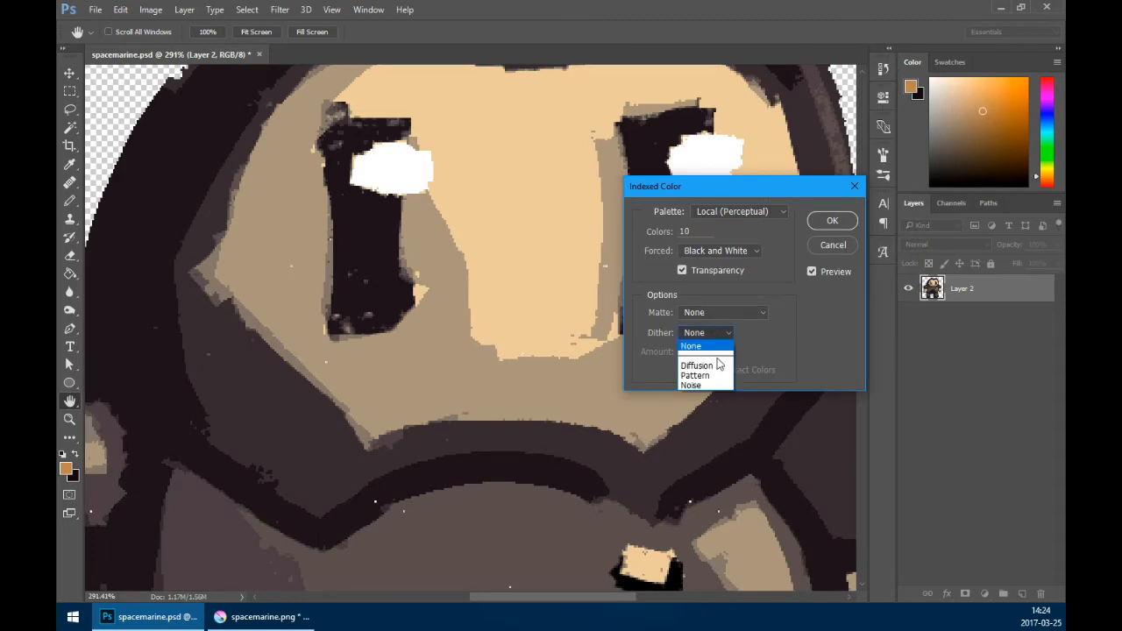
left_click(723, 366)
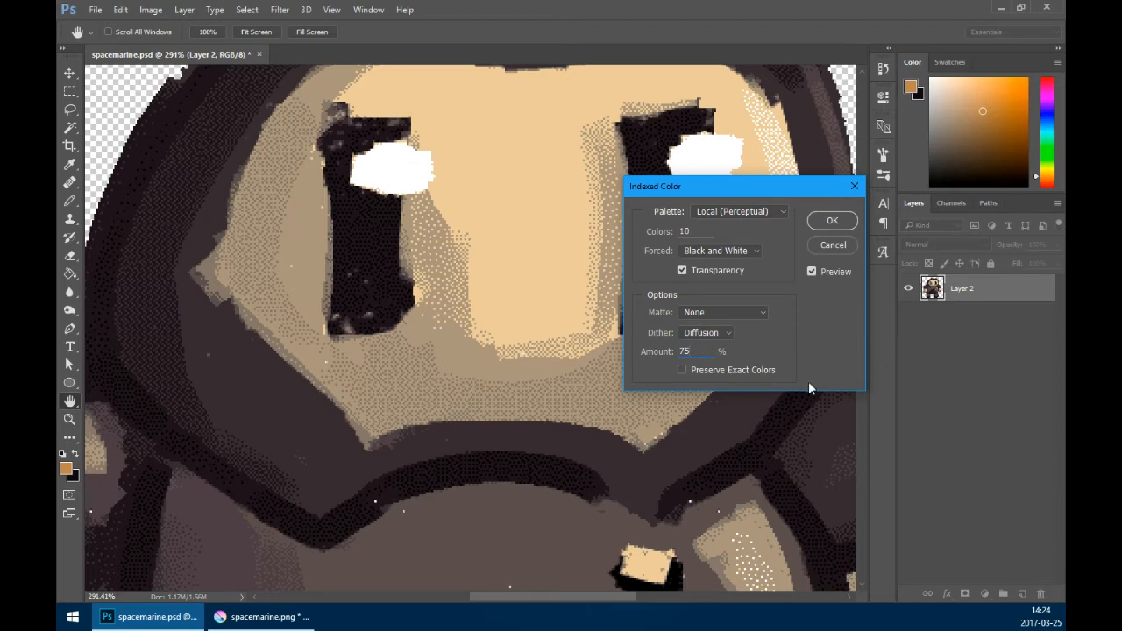
key("shift+Down")
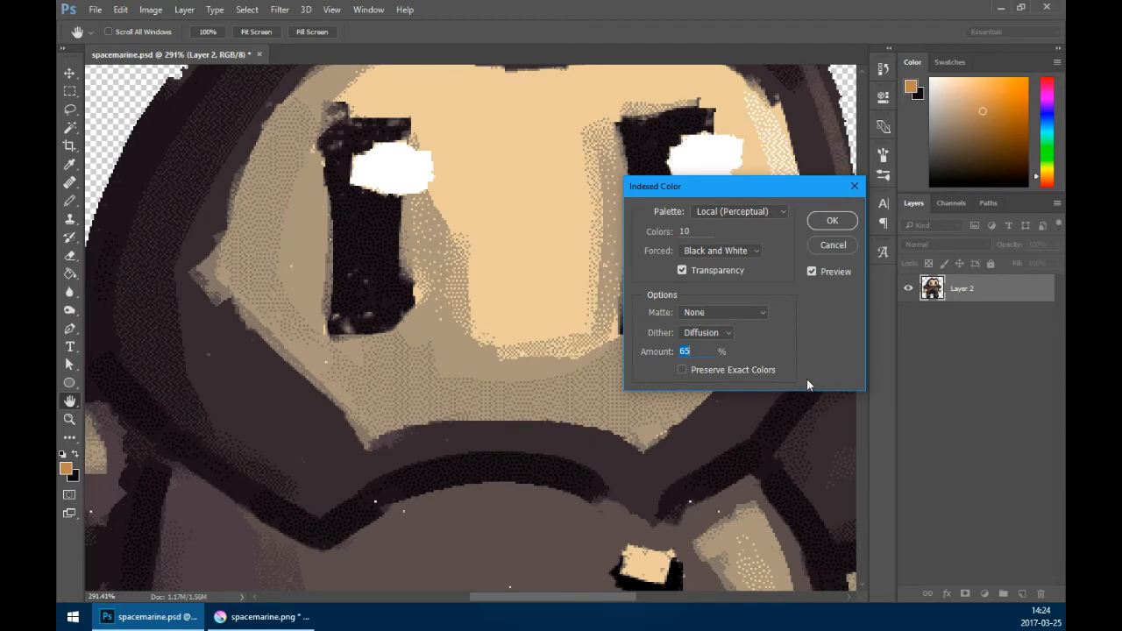
key("shift+Down")
key("shift+Down")
key("shift+Down")
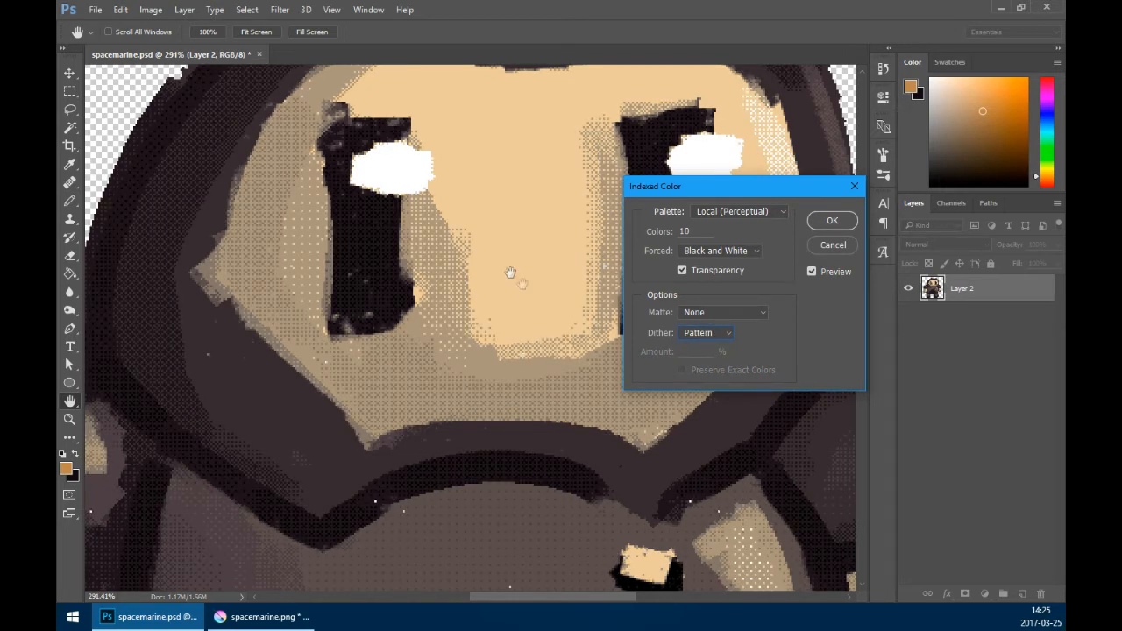
- Preview Noise dithering in place of Pattern and set Dither back to None
left_click(705, 338)
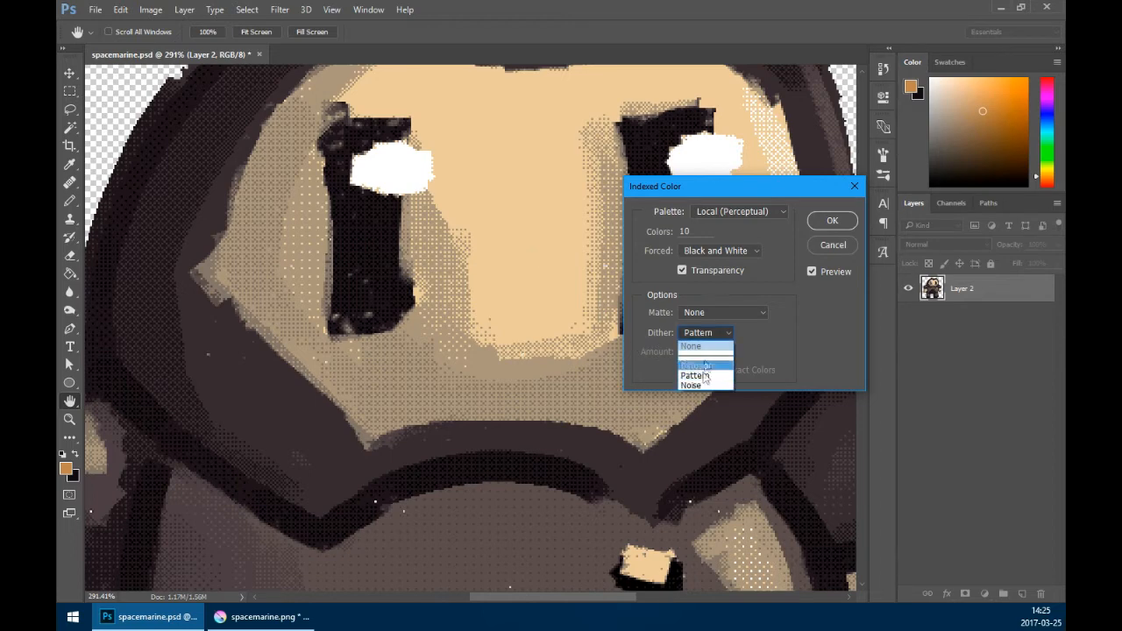
left_click(704, 382)
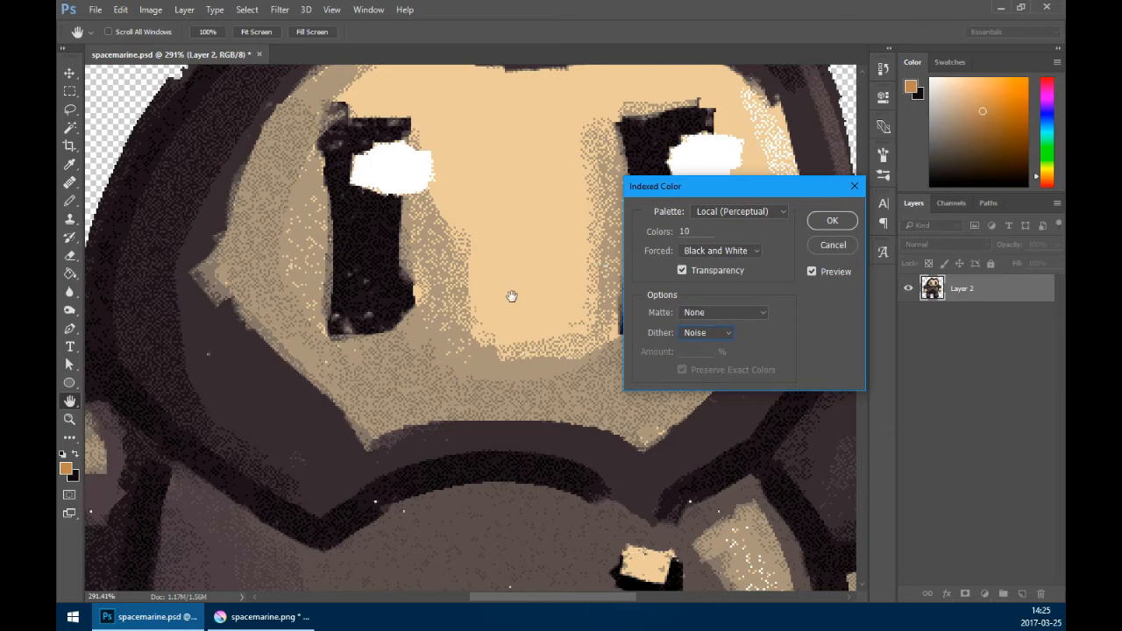
left_click(702, 342)
left_click(699, 347)
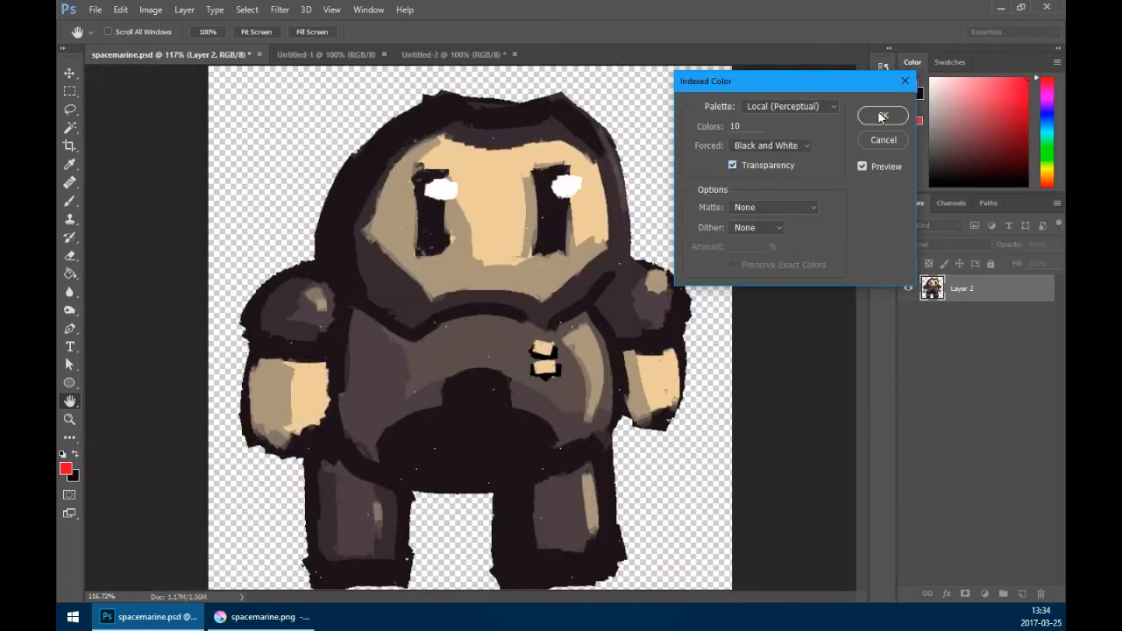
- Apply the 10-color indexed conversion to the character and close the two untitled documents without saving
left_click(880, 116)
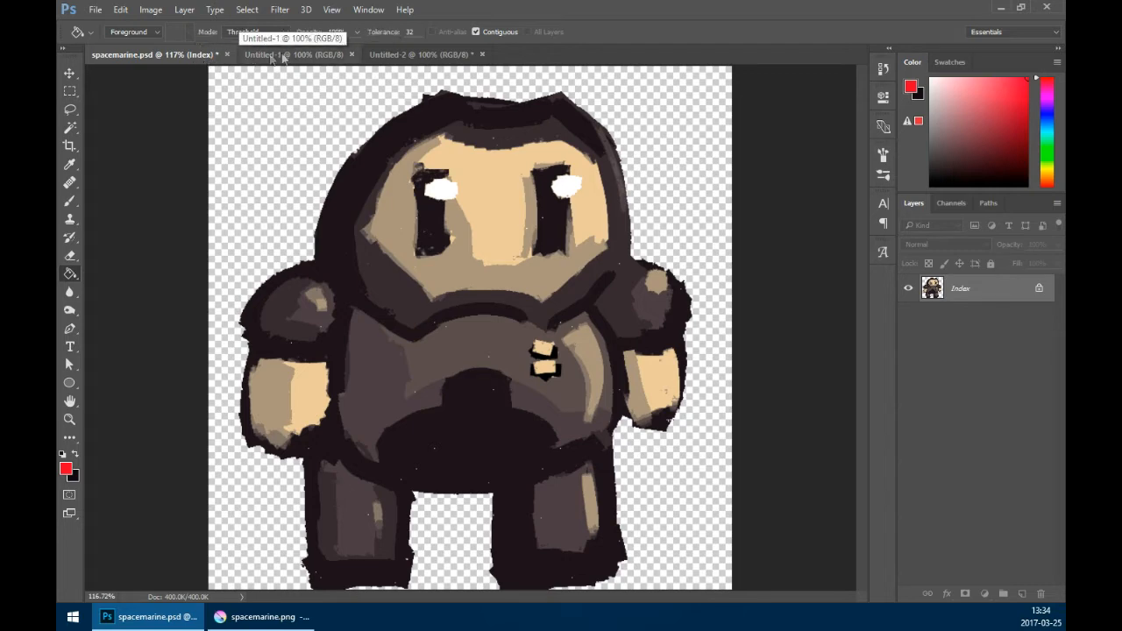
left_click(353, 55)
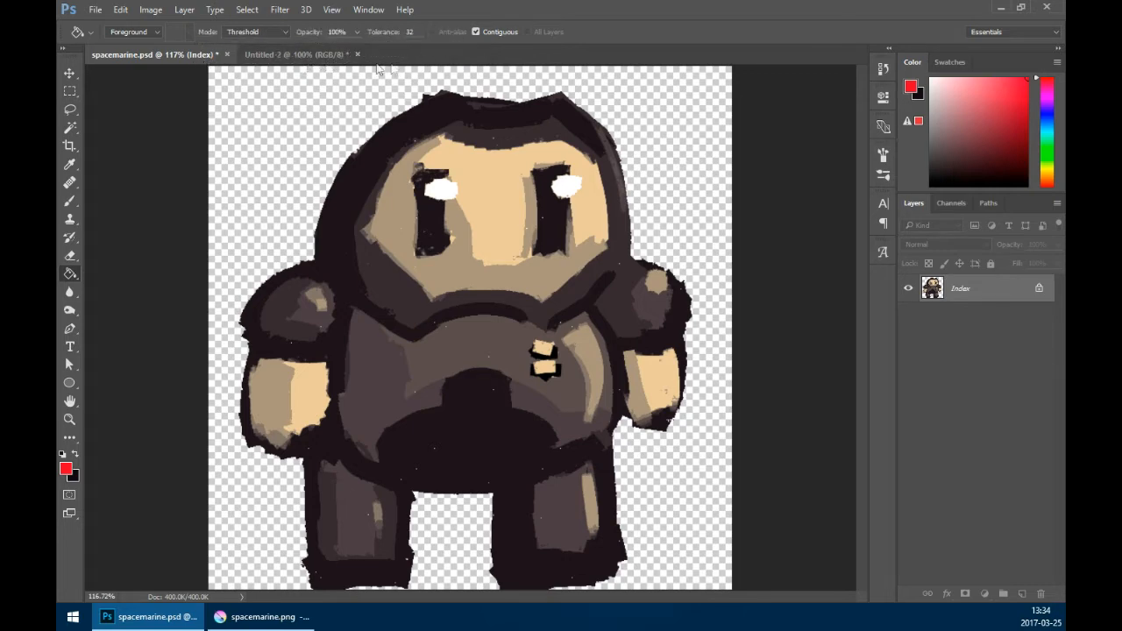
left_click(358, 55)
left_click(558, 250)
- Try brushing a blue zigzag from the face down past the belly on the indexed image and undo the stroke
left_click(71, 91)
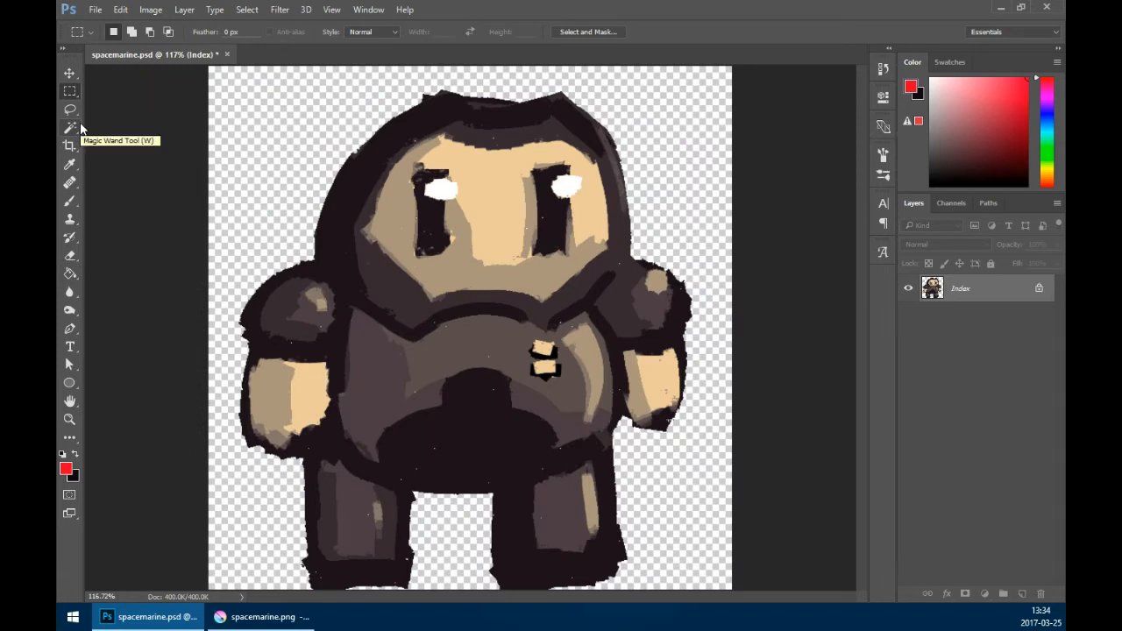
left_click(1047, 115)
left_click_drag(989, 115, 1012, 105)
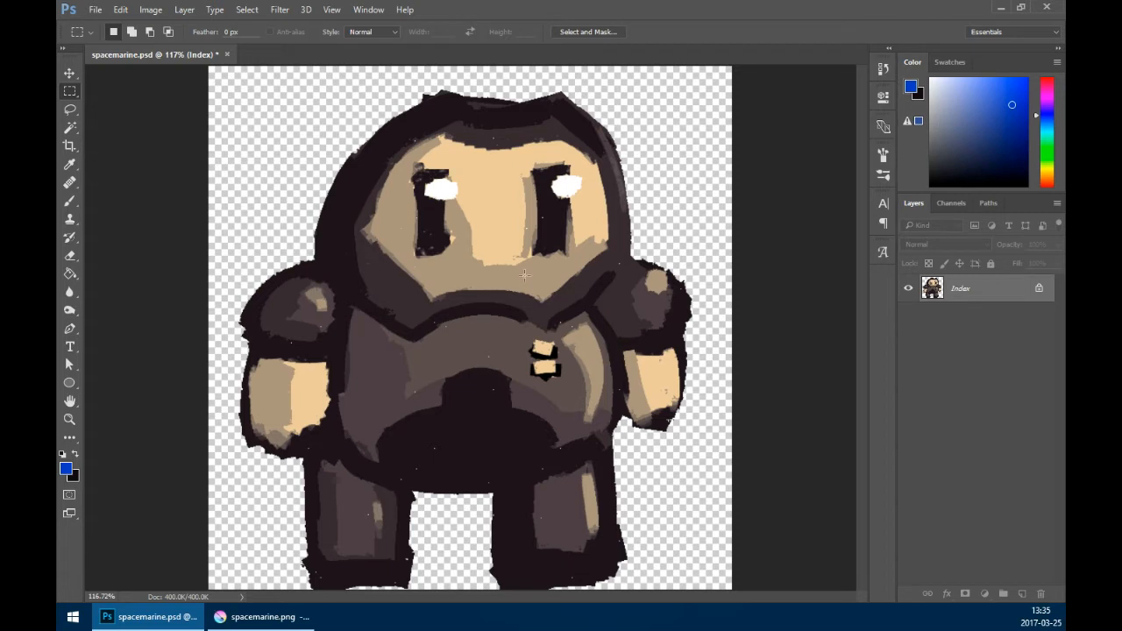
key("b")
mouse_move(508, 198)
left_mouse_down()
mouse_move(476, 247)
mouse_move(484, 283)
mouse_move(599, 459)
mouse_move(650, 474)
left_mouse_up()
left_click(1008, 143)
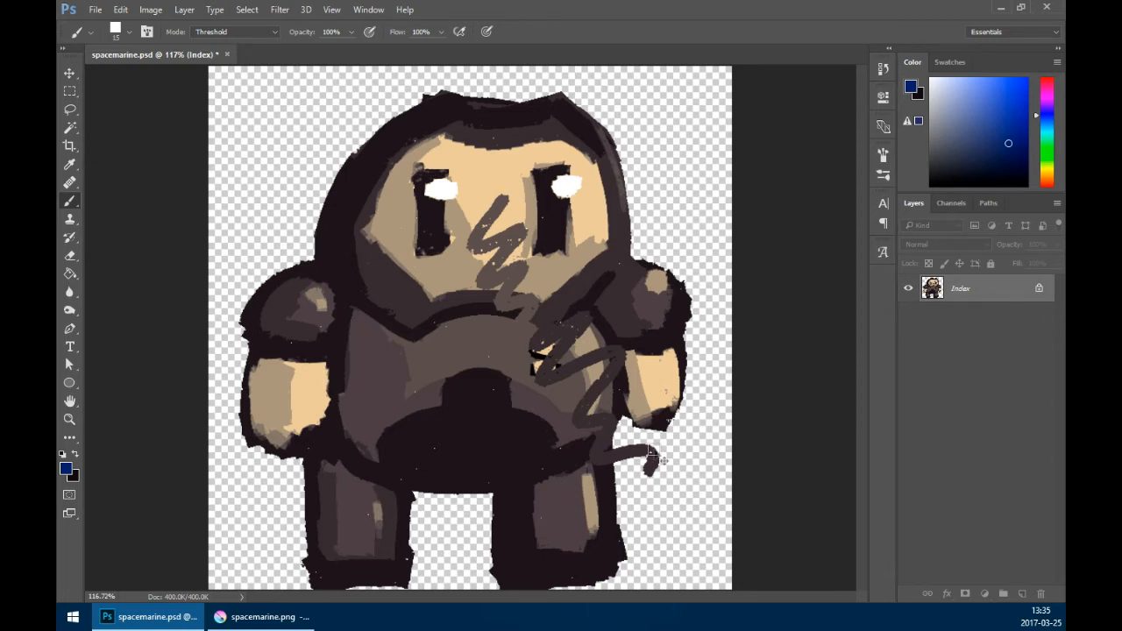
key("ctrl+alt+z")
key("ctrl+alt+z")
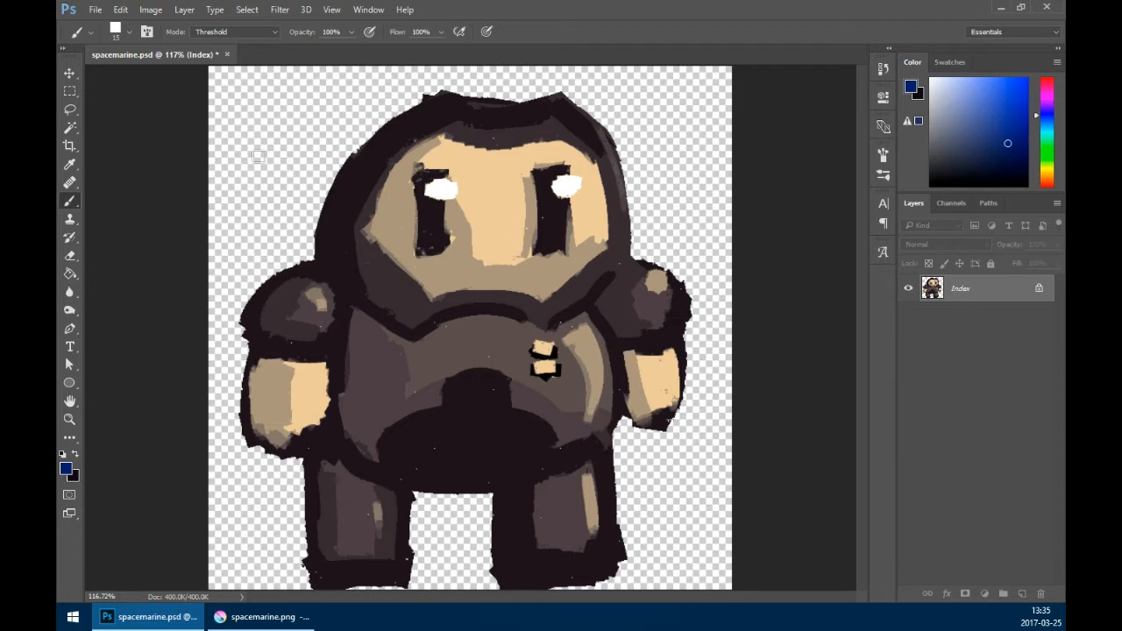
- Convert the indexed image to RGB Color and brush a dark blue zigzag from the face onto the chest
left_click(162, 14)
mouse_move(255, 25)
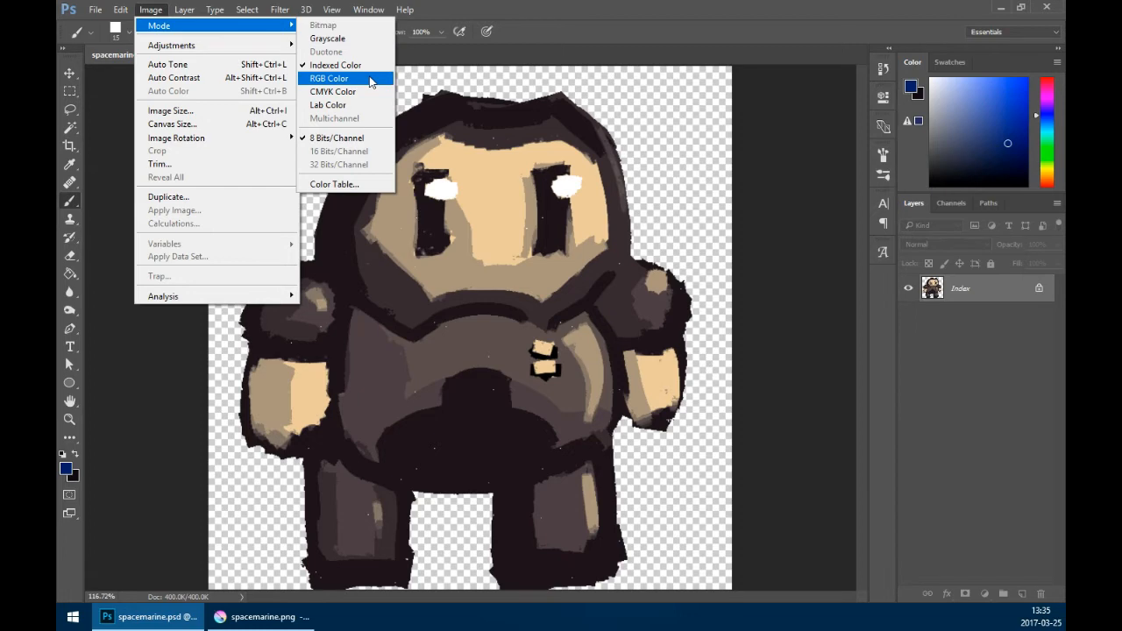
left_click(370, 81)
left_click_drag(518, 216, 520, 348)
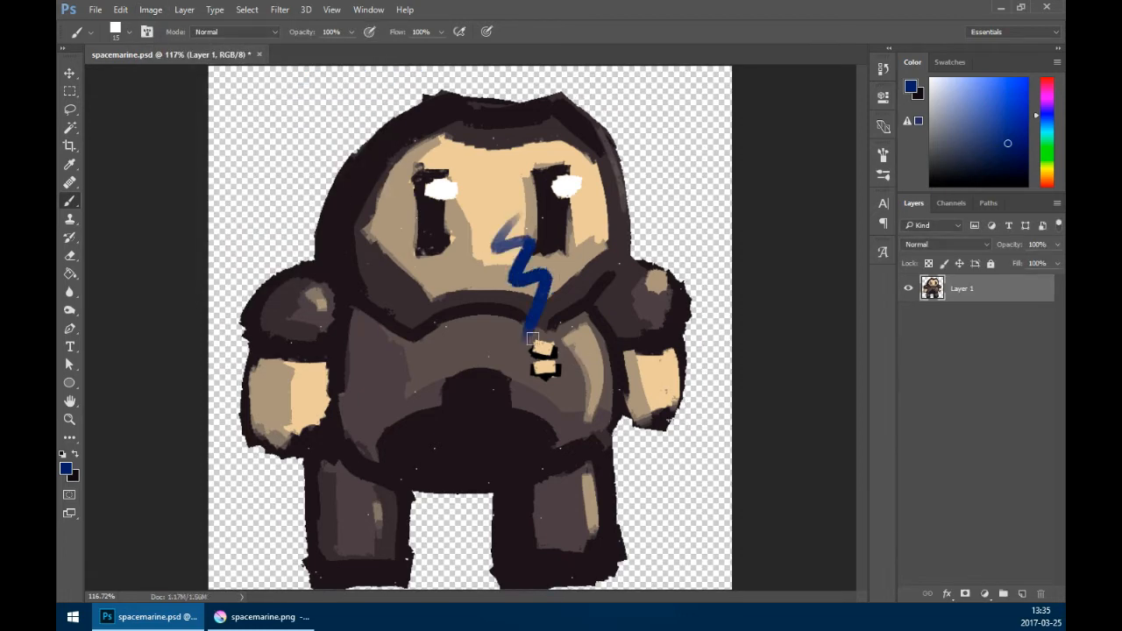
- Sample a dark brown from the hood and test one-pixel pencil strokes along the edge between hood and face, undoing the last one
scroll(517, 347, "up", 3)
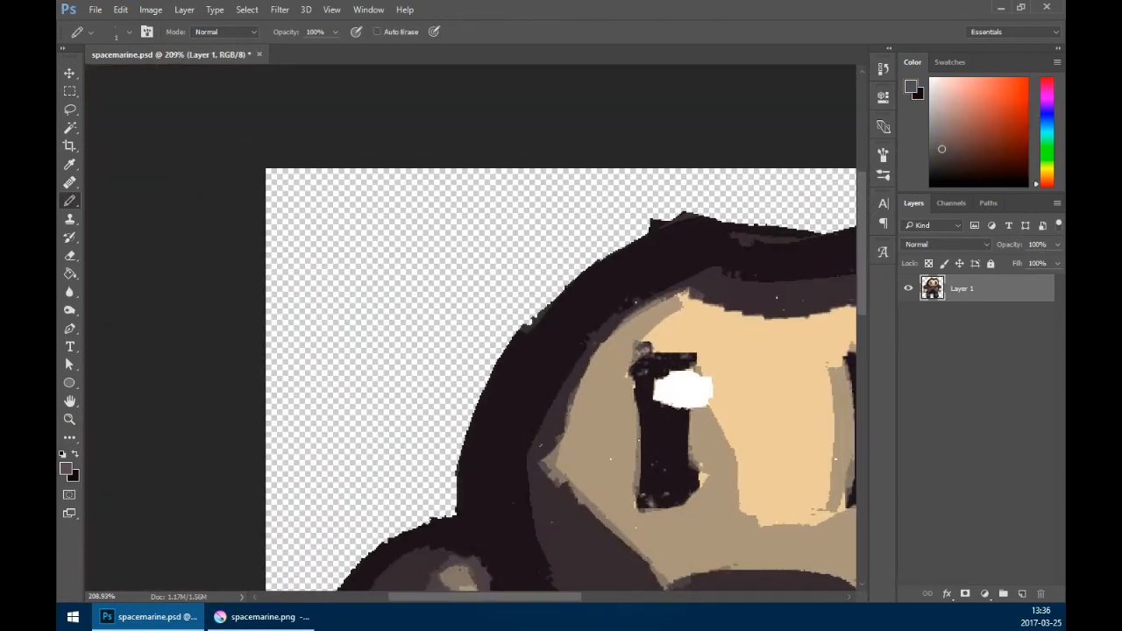
scroll(614, 421, "up", 5)
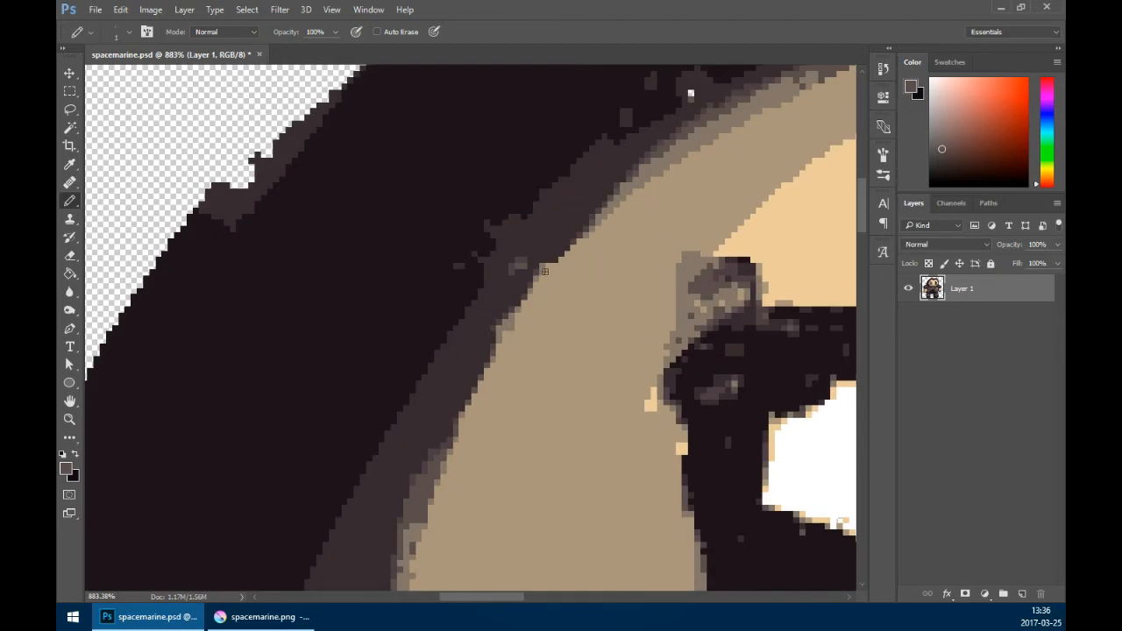
scroll(568, 266, "up", 1)
left_click(610, 189, "alt")
mouse_move(576, 225)
left_mouse_down()
mouse_move(606, 199)
mouse_move(562, 249)
mouse_move(535, 310)
mouse_move(483, 362)
mouse_move(520, 289)
left_mouse_up()
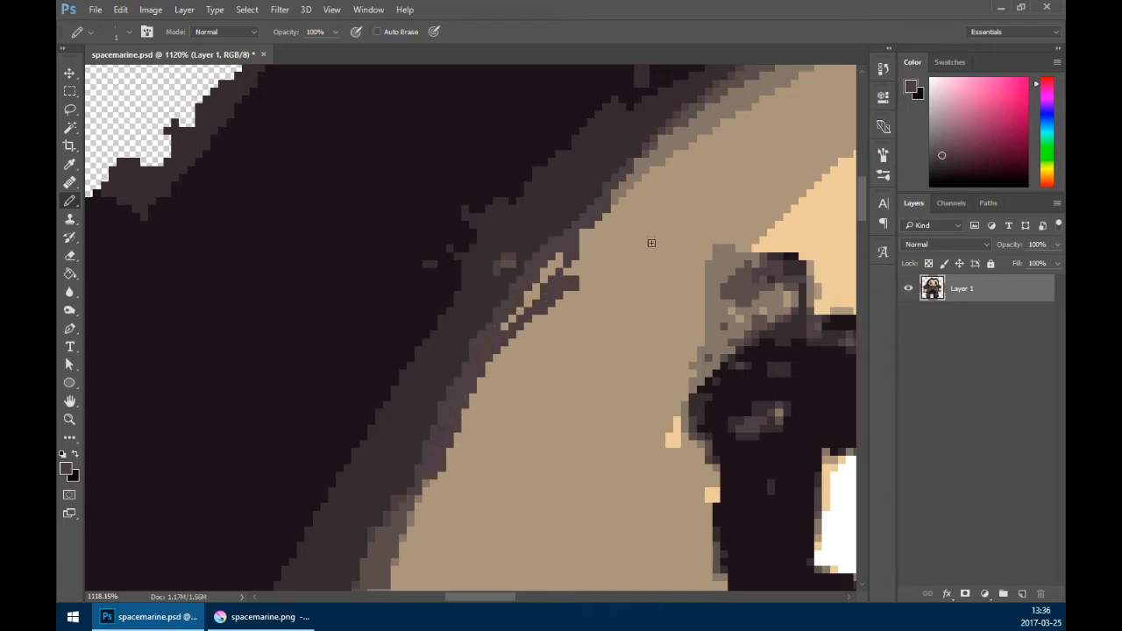
scroll(585, 317, "down", 3)
mouse_move(584, 317)
left_mouse_down()
mouse_move(561, 345)
mouse_move(582, 323)
left_mouse_up()
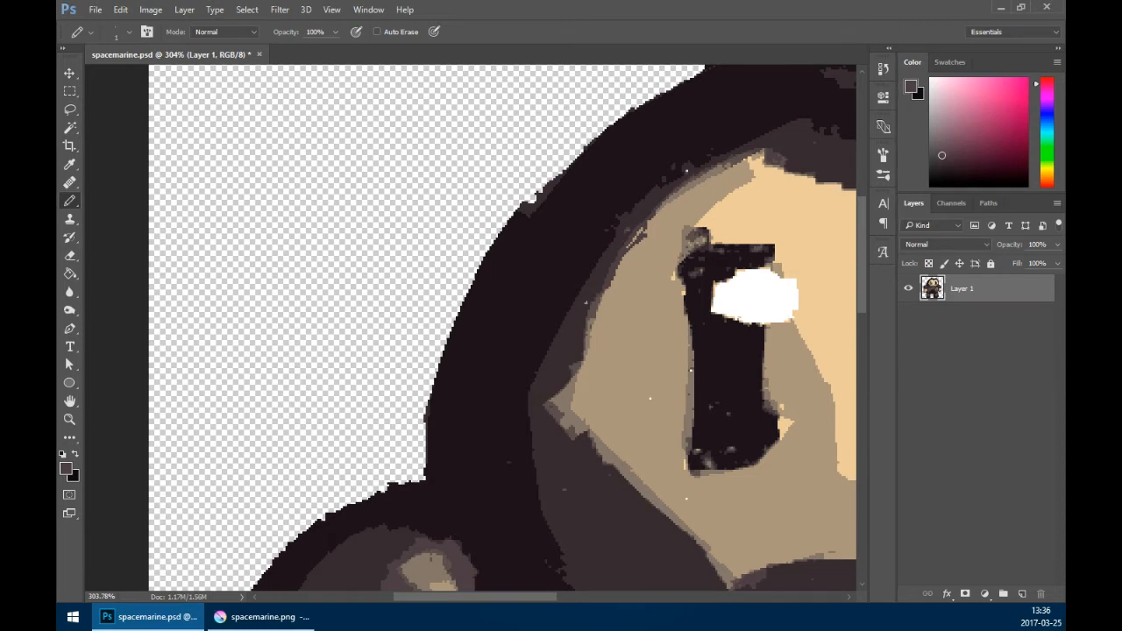
key("ctrl+z")
- Resize the RGB image to 64 × 64 pixels with Automatic resampling
left_click_drag(718, 261, 448, 207)
left_click_drag(617, 230, 575, 281)
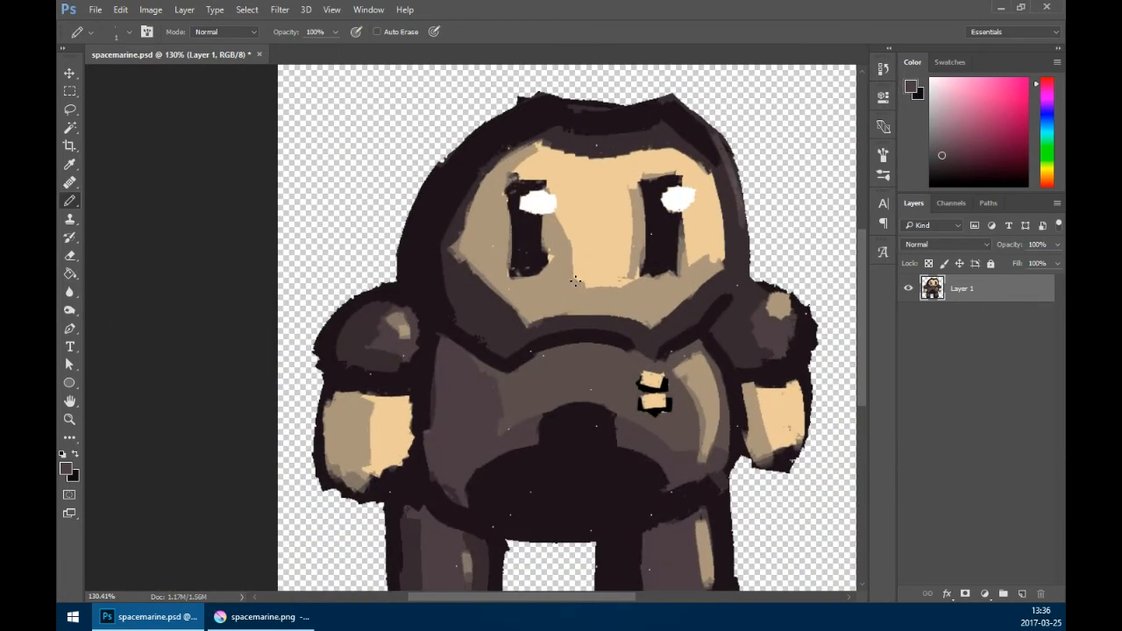
key("ctrl+alt+i")
key("Escape")
left_click(151, 10)
left_click(195, 111)
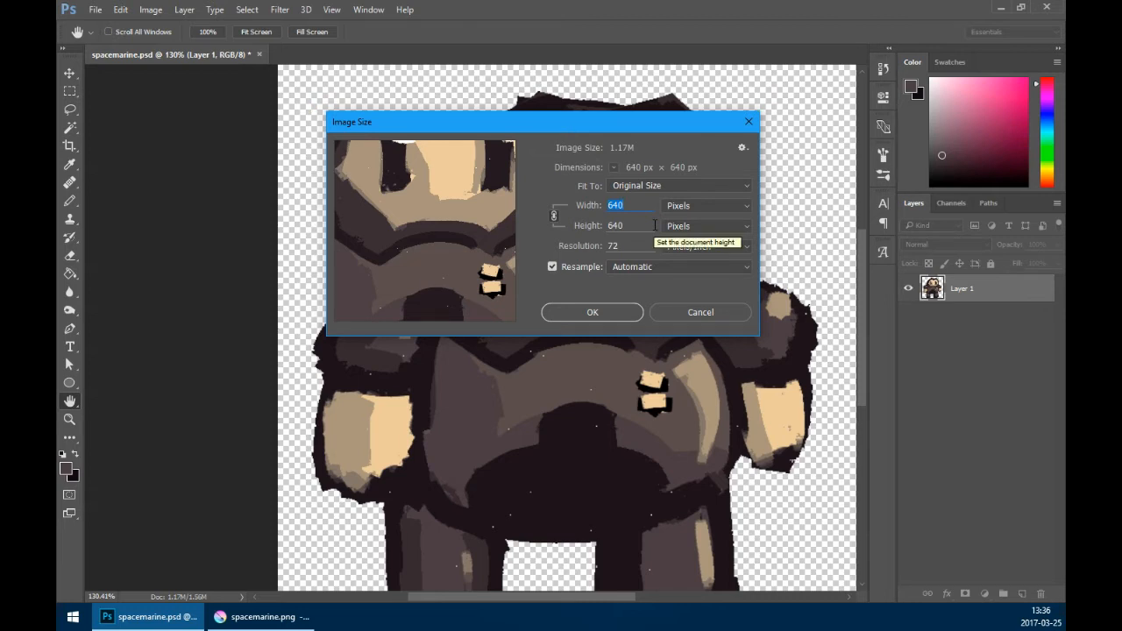
type("64")
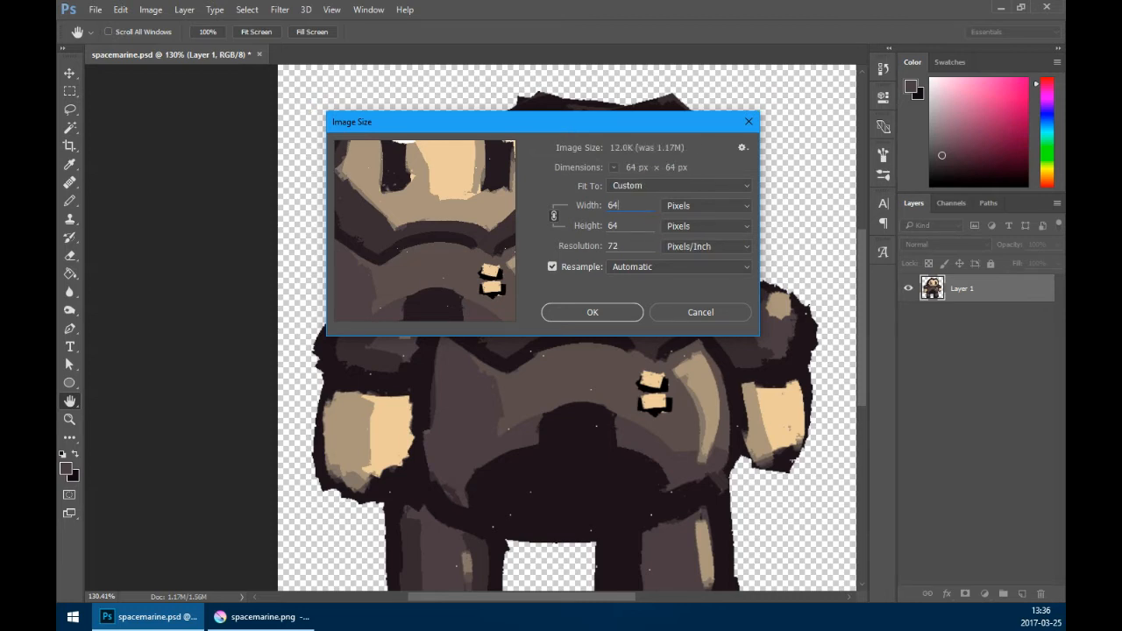
left_click(589, 313)
- Erase some of the semi-transparent pixels along the hood's outer edge with a one-pixel eraser
left_click_drag(555, 361, 585, 265)
left_click_drag(564, 194, 493, 533)
left_click_drag(552, 300, 500, 374)
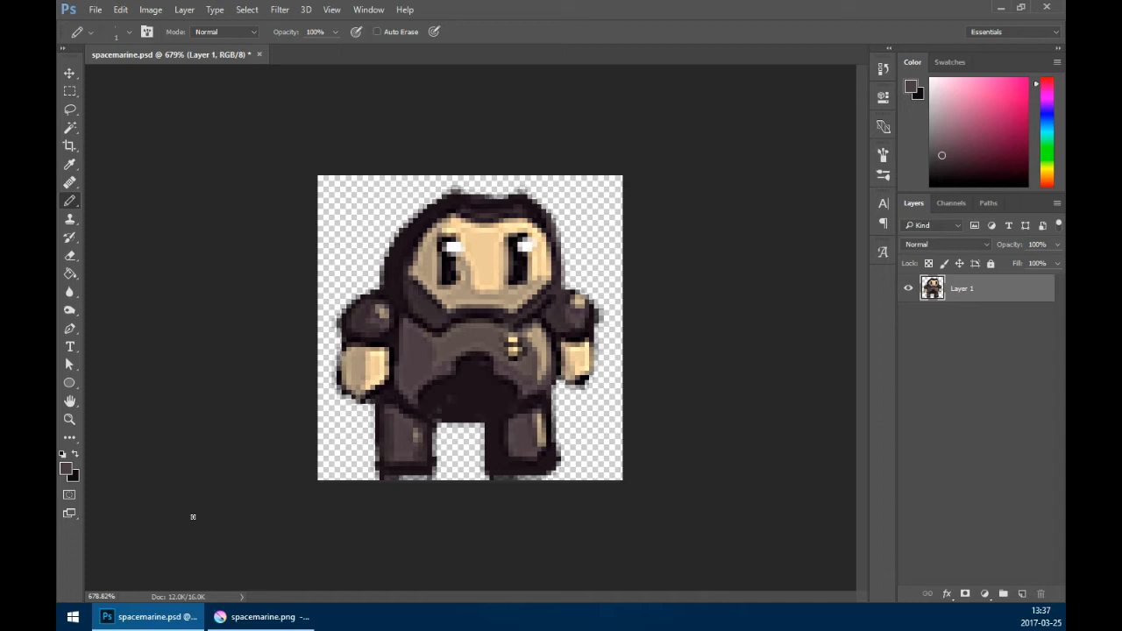
scroll(376, 293, "up", 6)
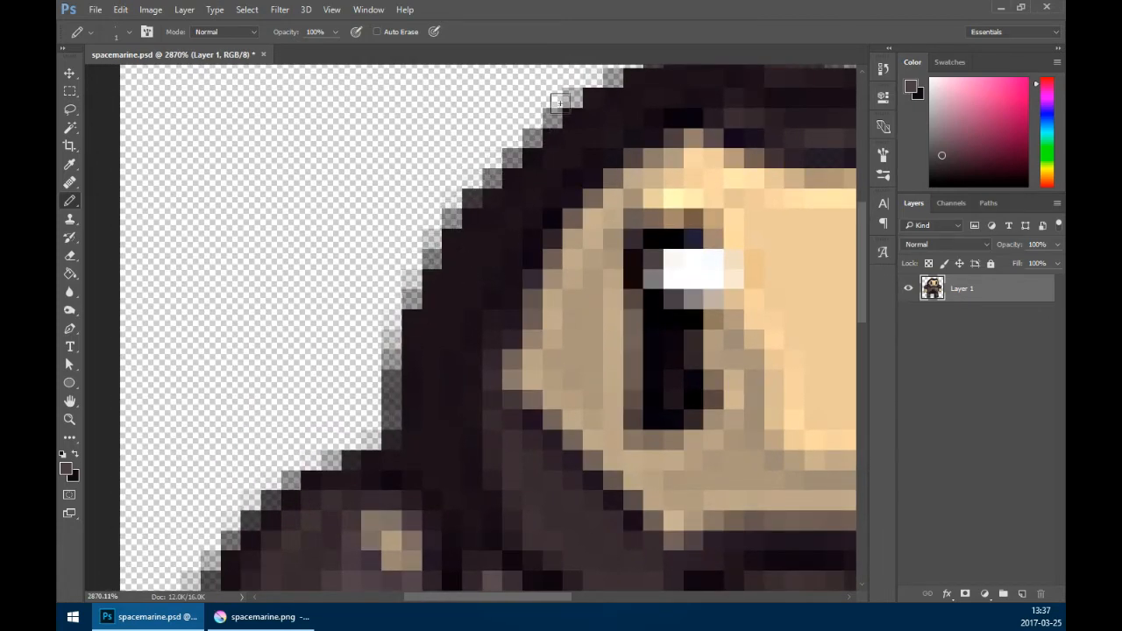
key("e")
scroll(495, 171, "down", 3)
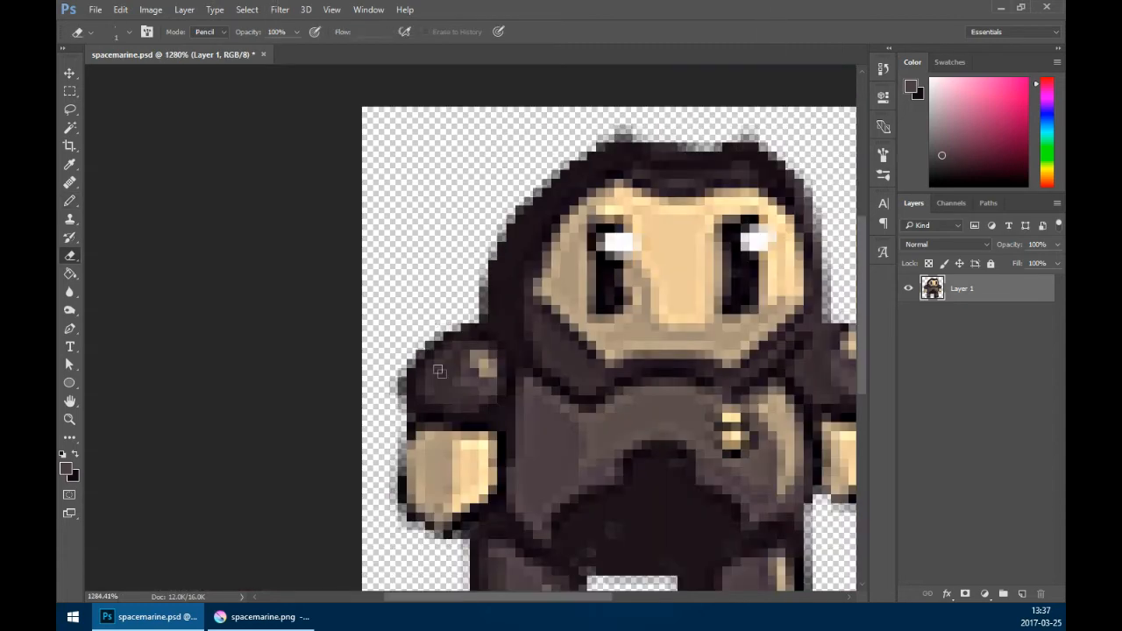
left_click_drag(597, 220, 644, 155)
left_click_drag(481, 216, 546, 243)
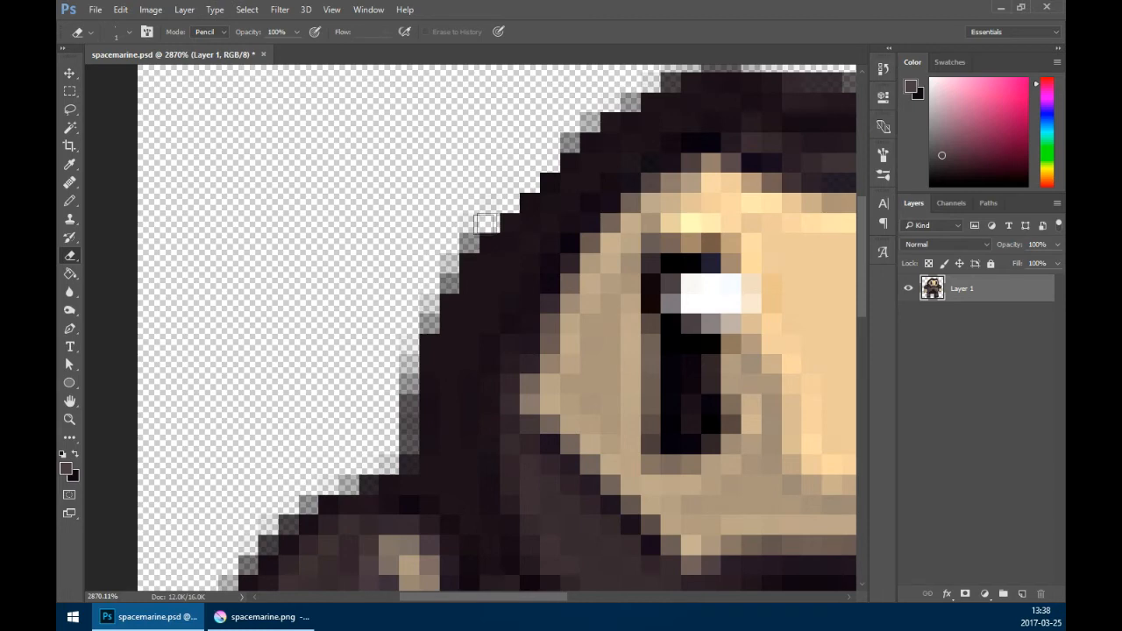
scroll(504, 289, "up", 1)
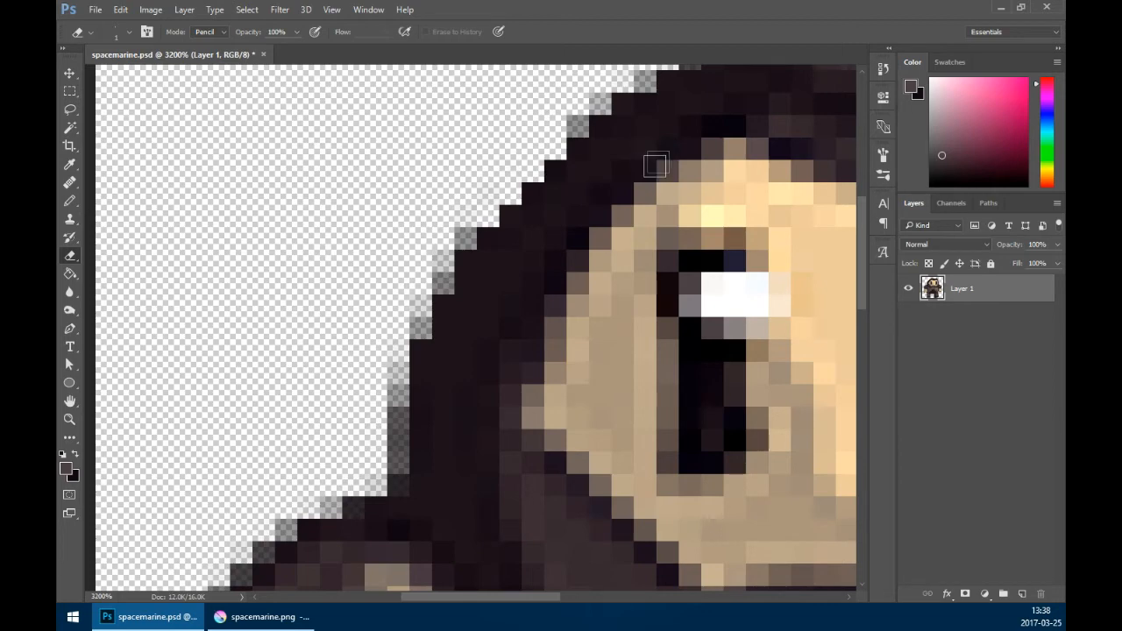
left_click_drag(629, 244, 536, 336)
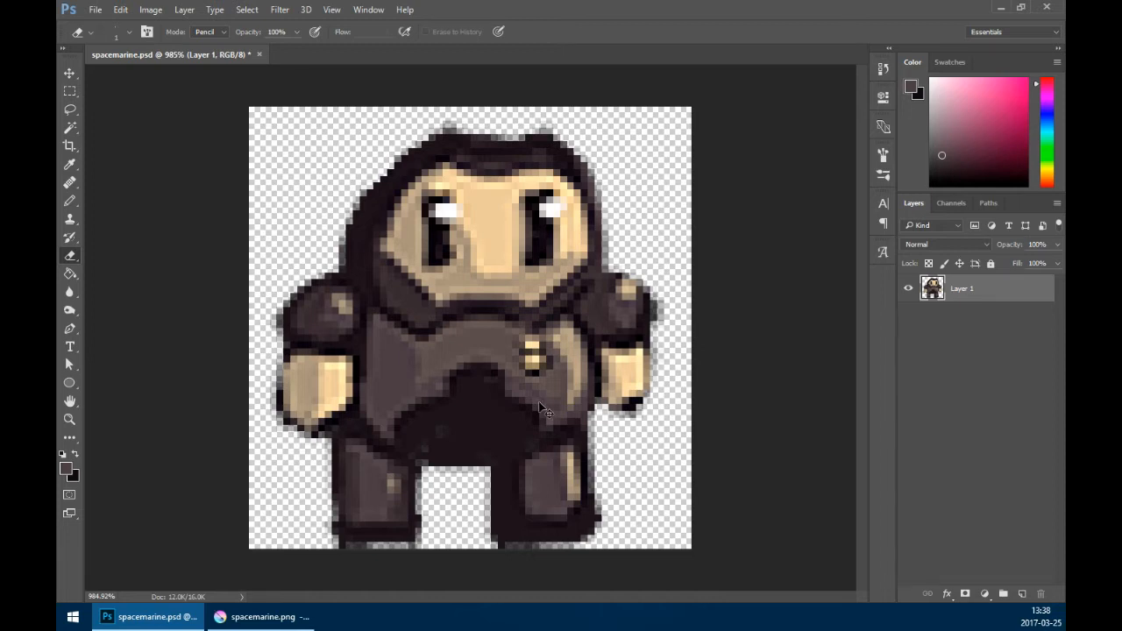
- Duplicate the character layer four times and merge all layers to make the soft edge pixels more opaque
key("ctrl+j")
key("ctrl+j")
key("ctrl+j")
key("ctrl+j")
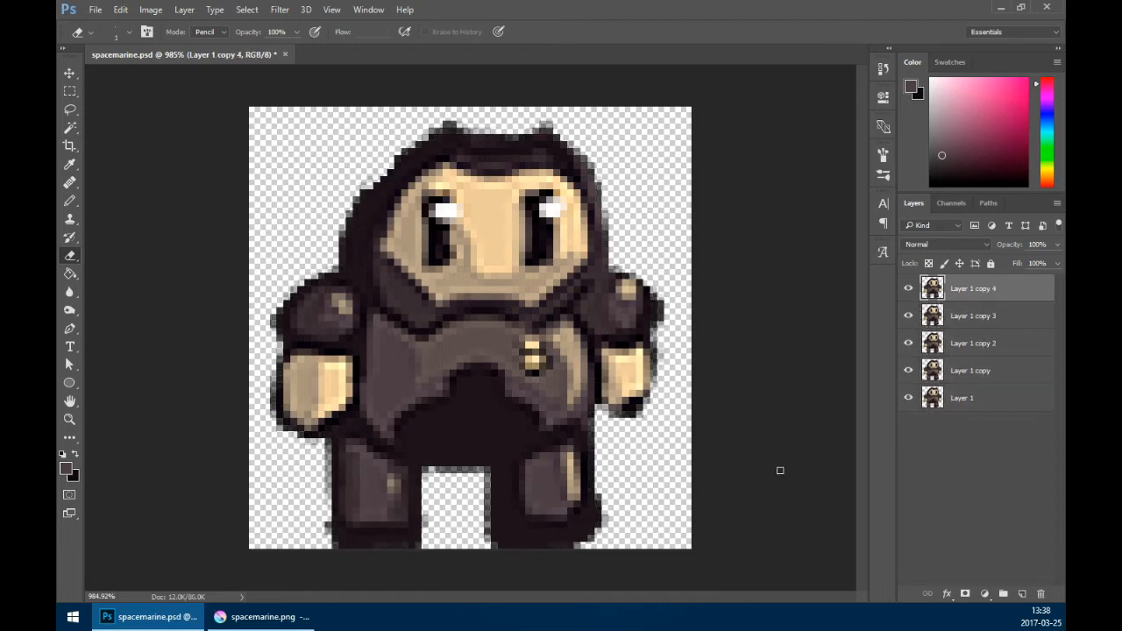
key("ctrl+shift+e")
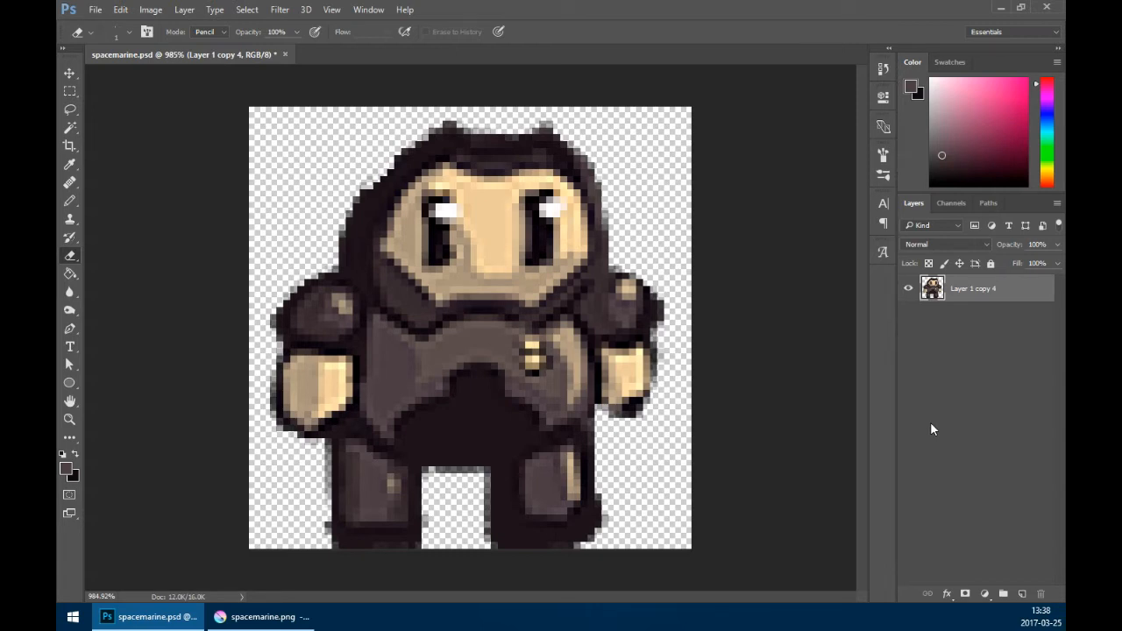
- Undo the layer merge, duplicates, erasing, resize and RGB conversion to return to the 640 px indexed image
key("ctrl+alt+z")
key("ctrl+alt+z")
key("ctrl+alt+z")
key("ctrl+alt+z")
key("ctrl+alt+z")
key("ctrl+alt+z")
key("ctrl+alt+z")
key("ctrl+alt+z")
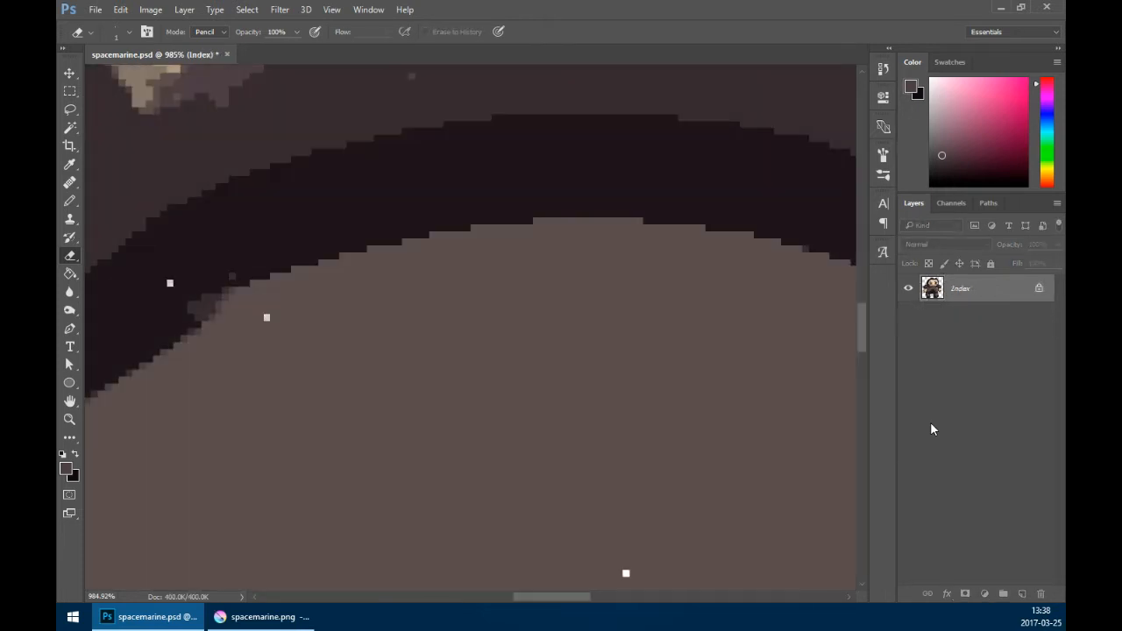
key("ctrl+0")
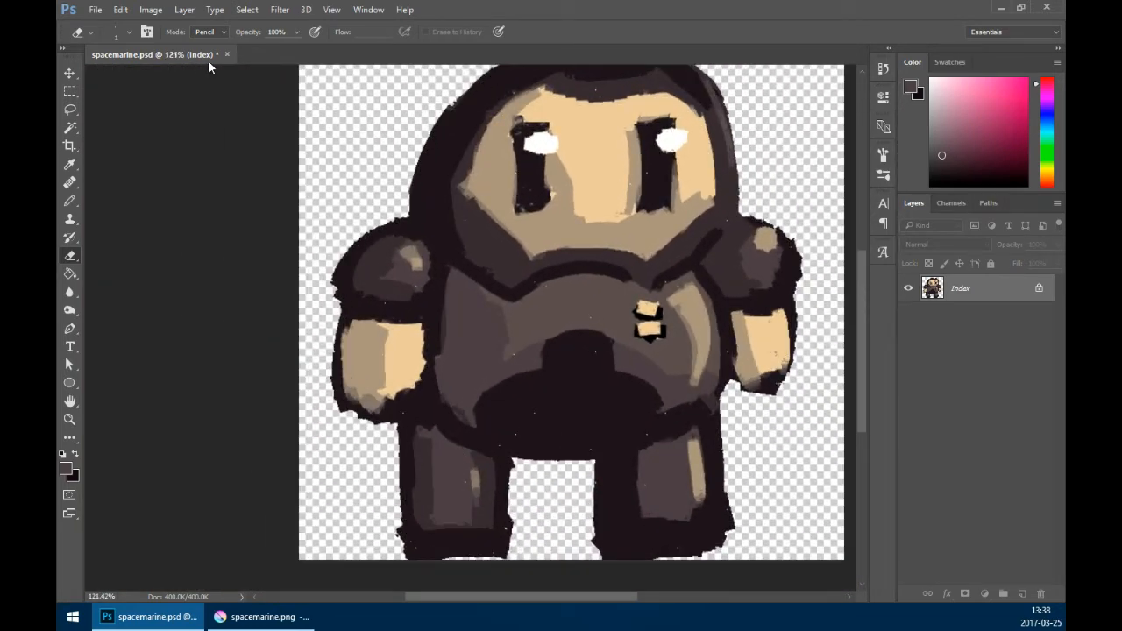
- Try resizing the image to 64 × 64 pixels while it is still in indexed color mode
key("ctrl+alt+i")
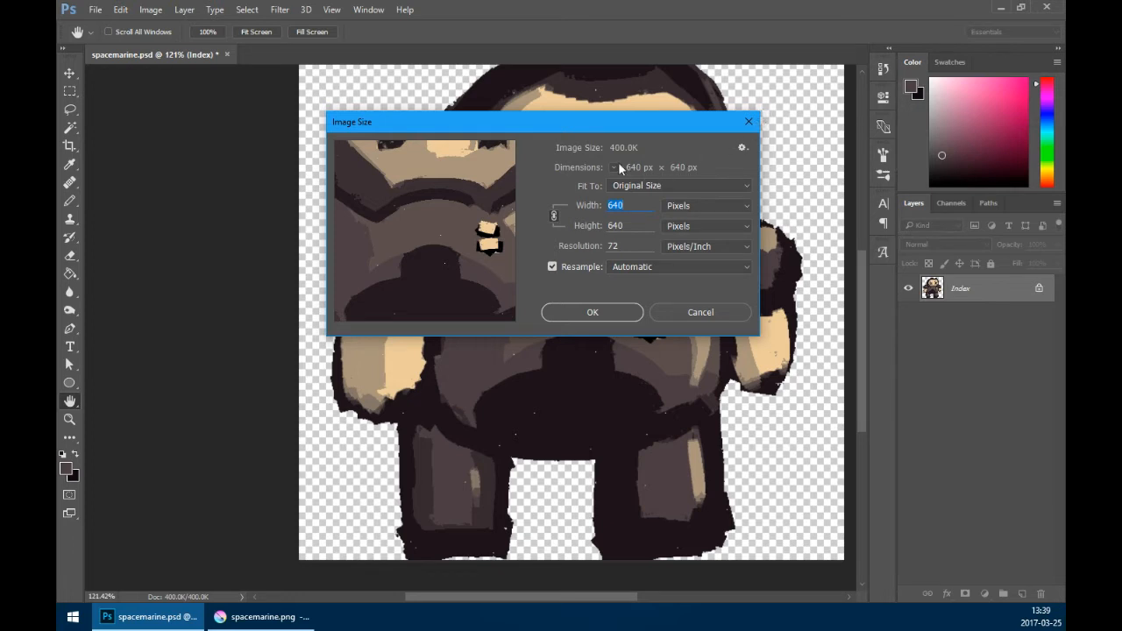
type("64")
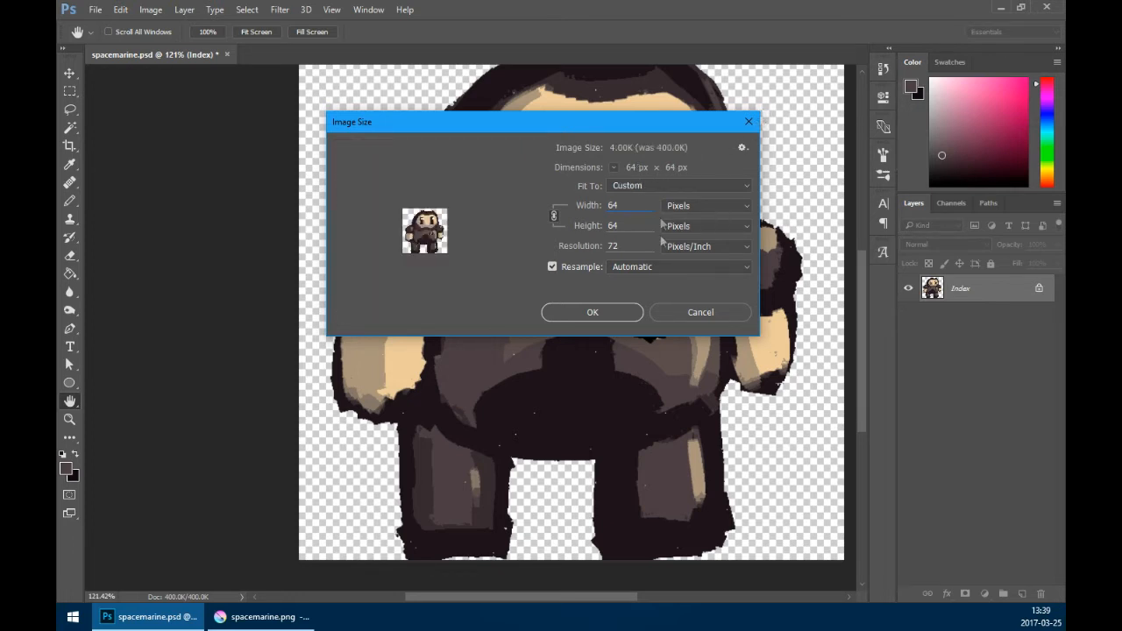
left_click(596, 311)
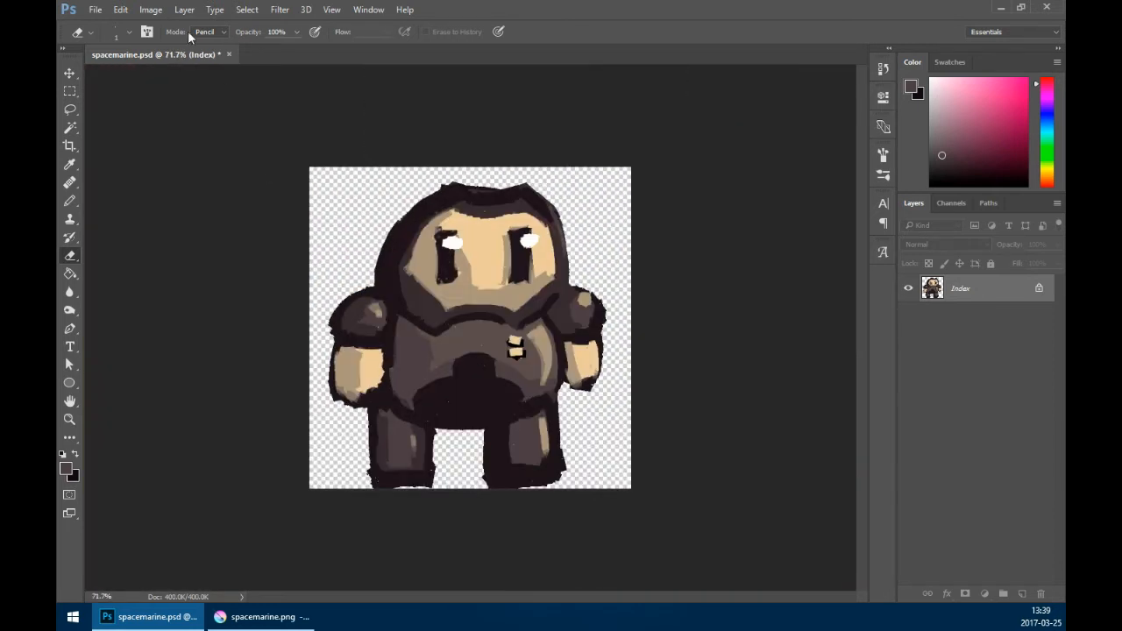
- Convert the full-size indexed image to RGB Color
left_click(151, 9)
mouse_move(165, 24)
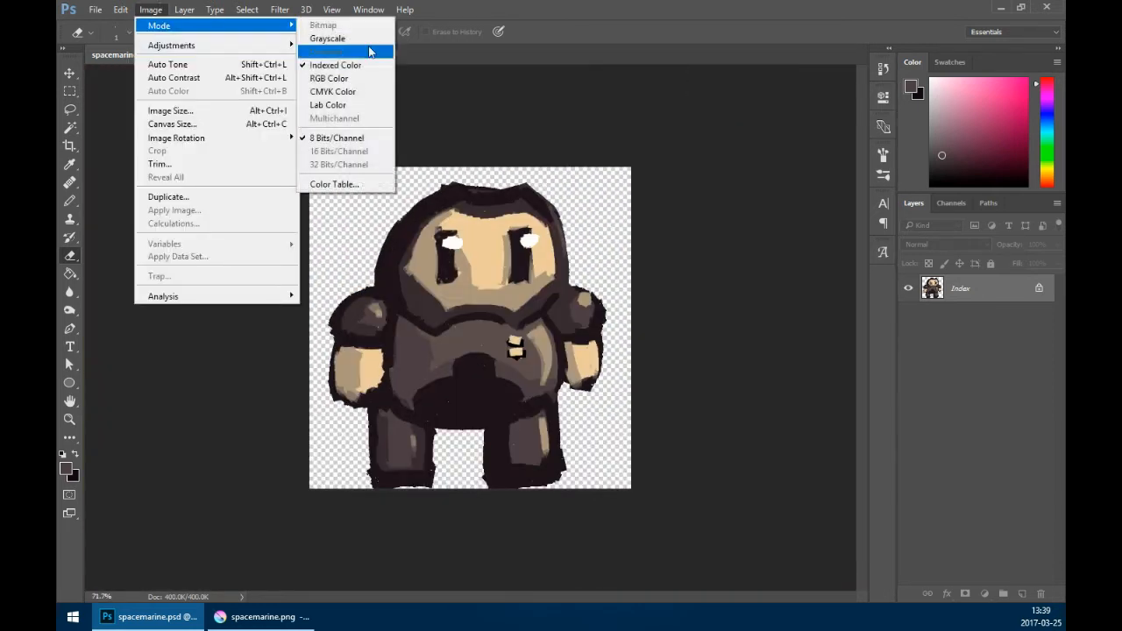
left_click(341, 78)
- Resize the image to 64 × 64 pixels with Nearest Neighbor (hard edges) resampling
key("ctrl+alt+i")
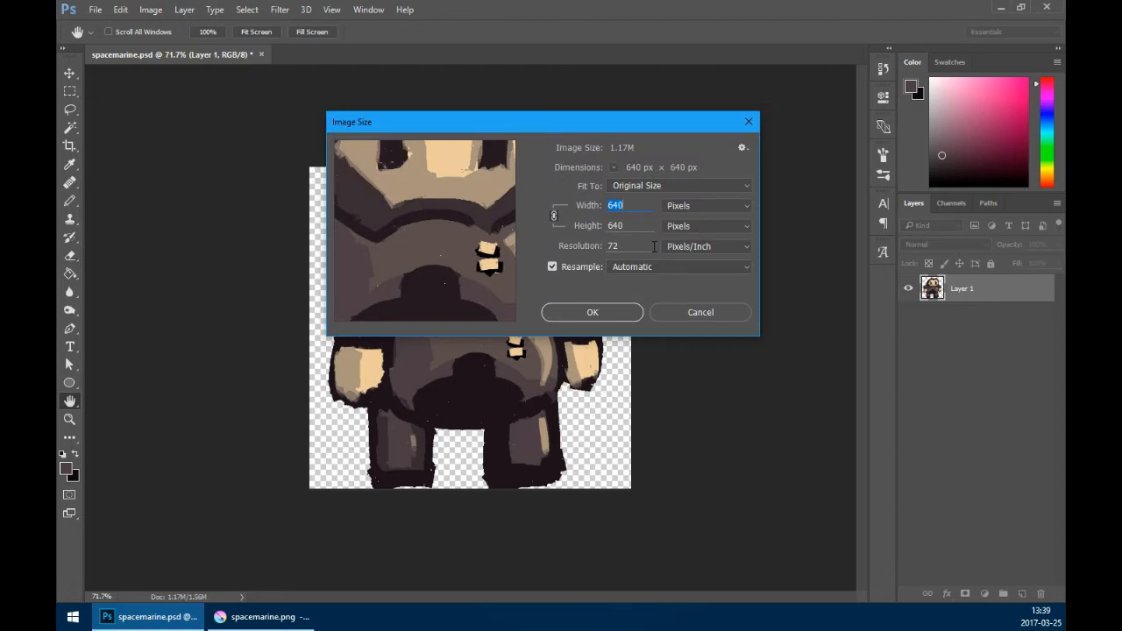
left_click(666, 267)
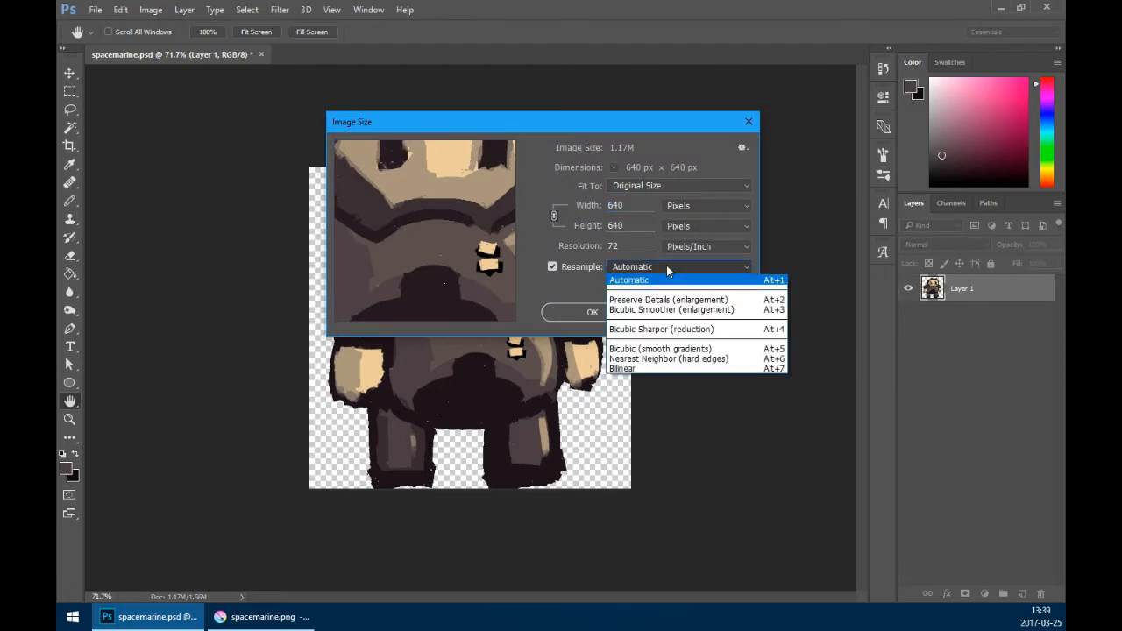
left_click(681, 360)
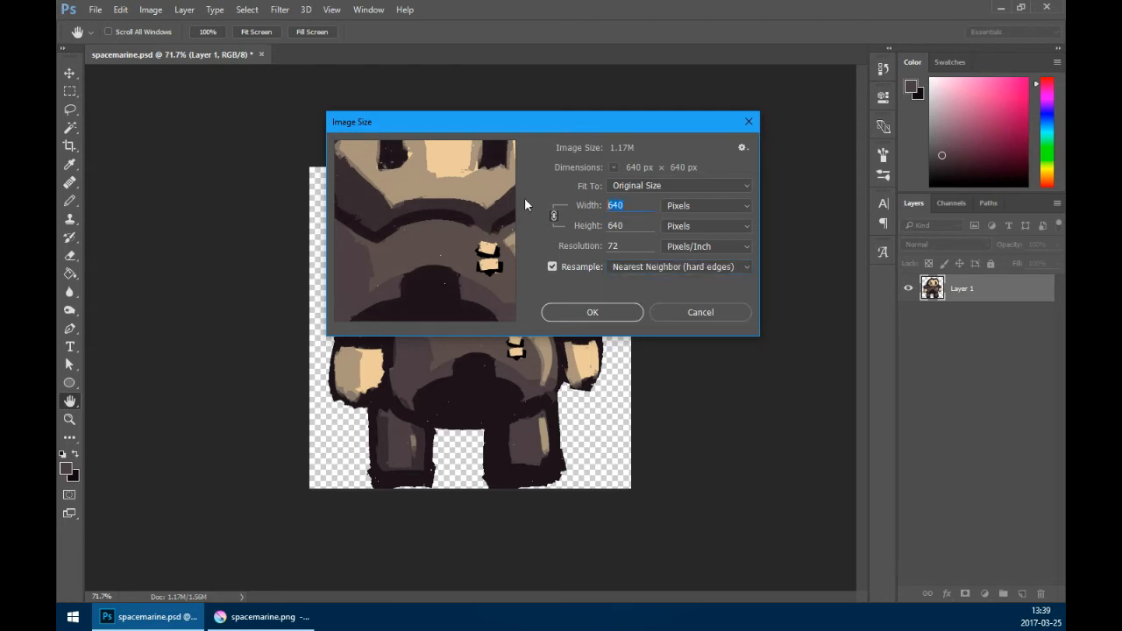
type("64")
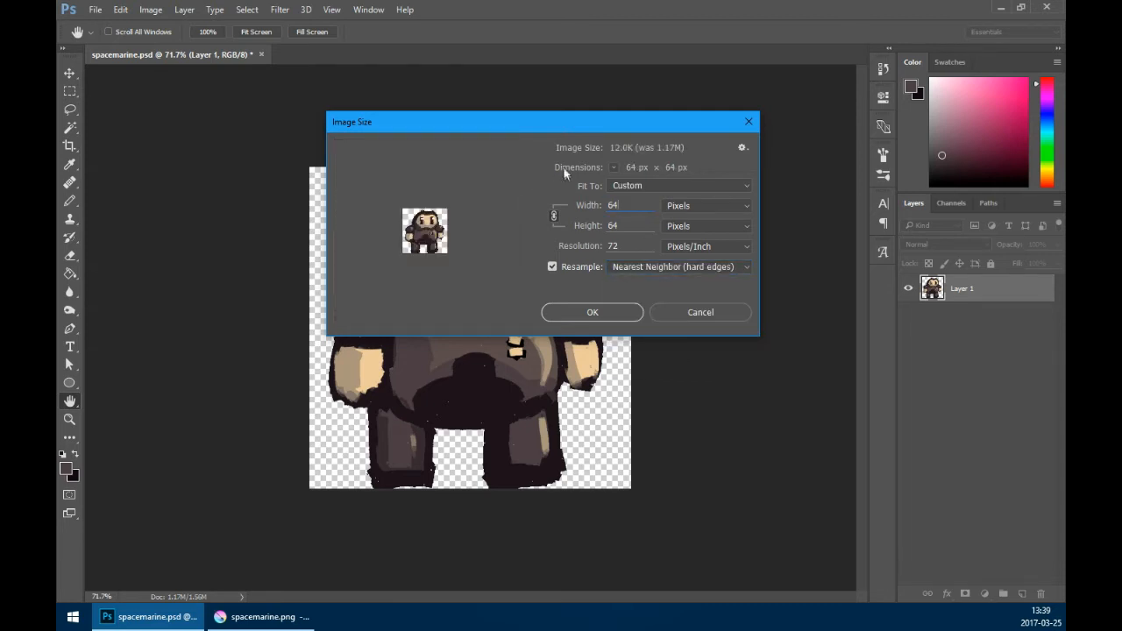
left_click(596, 310)
- Try a pink Pencil stroke on the face between the eyes, and undo it
left_click_drag(451, 353, 583, 199)
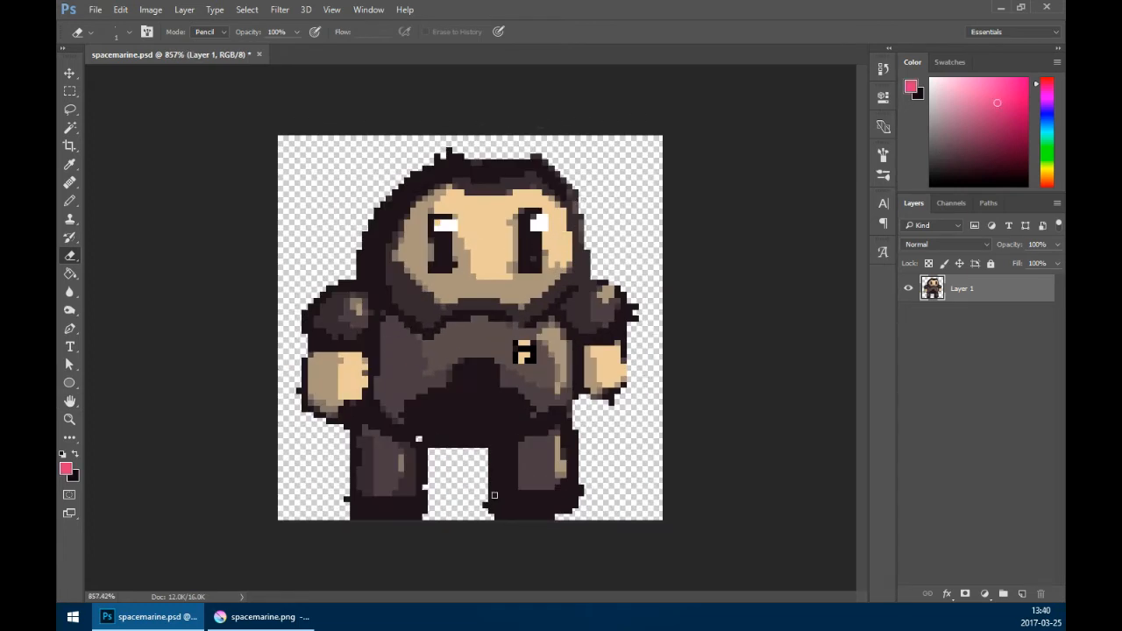
key("b")
left_click(996, 96)
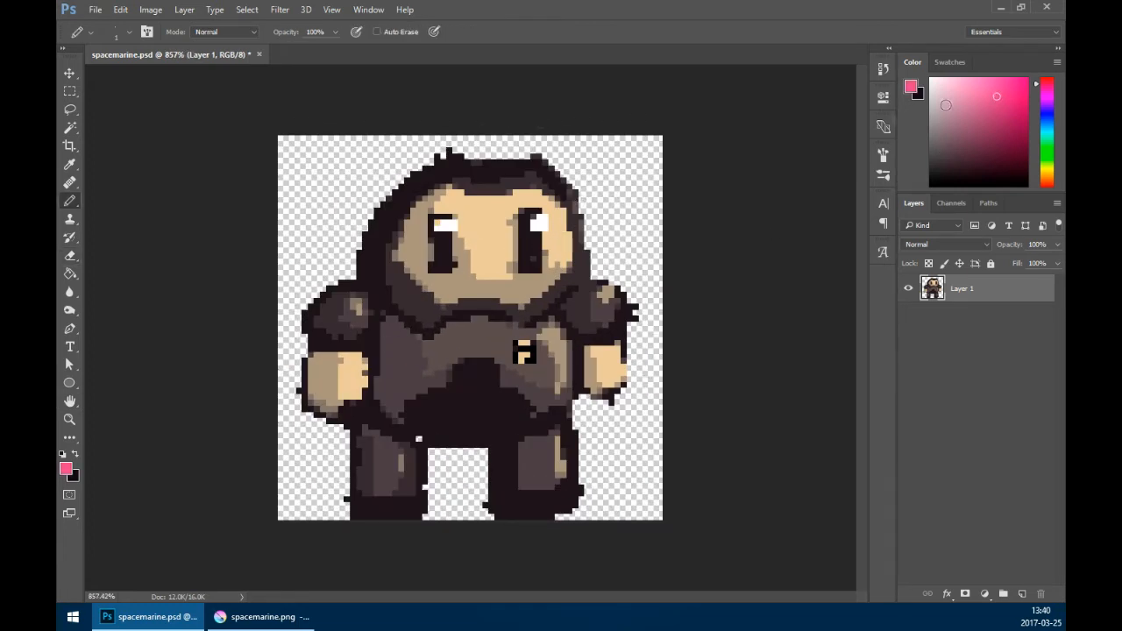
mouse_move(491, 215)
left_mouse_down()
mouse_move(477, 236)
mouse_move(493, 243)
mouse_move(496, 279)
left_mouse_up()
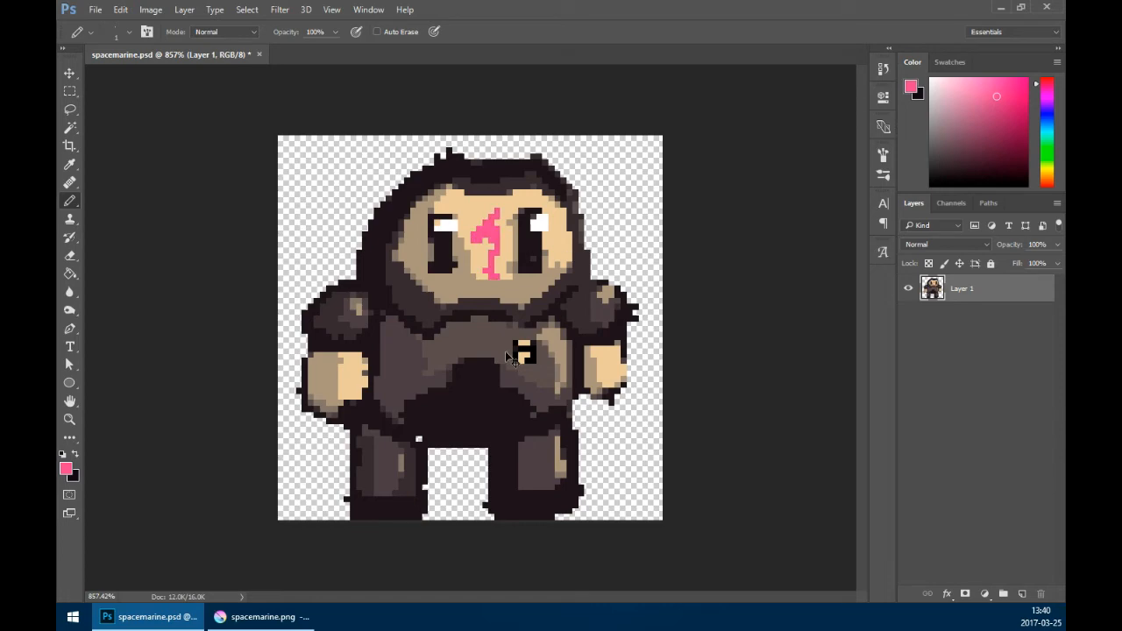
key("ctrl+z")
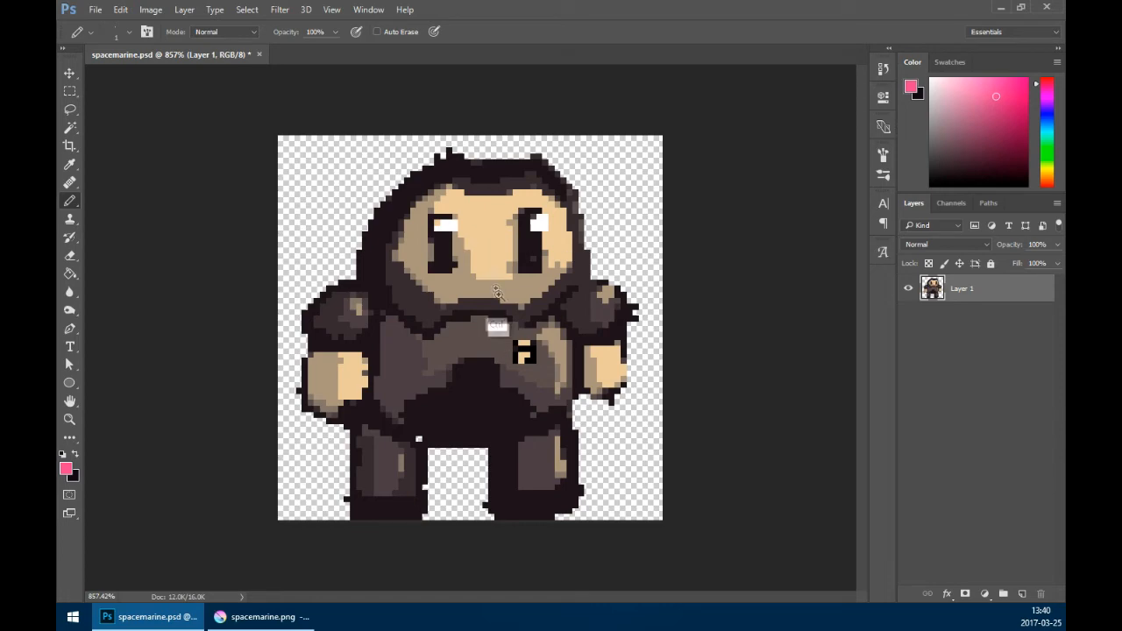
- Sample the light skin color and paint over the stray shaded pixels on the face between the eyes
scroll(490, 285, "up", 3)
left_click(458, 242, "alt")
left_click_drag(440, 205, 444, 248)
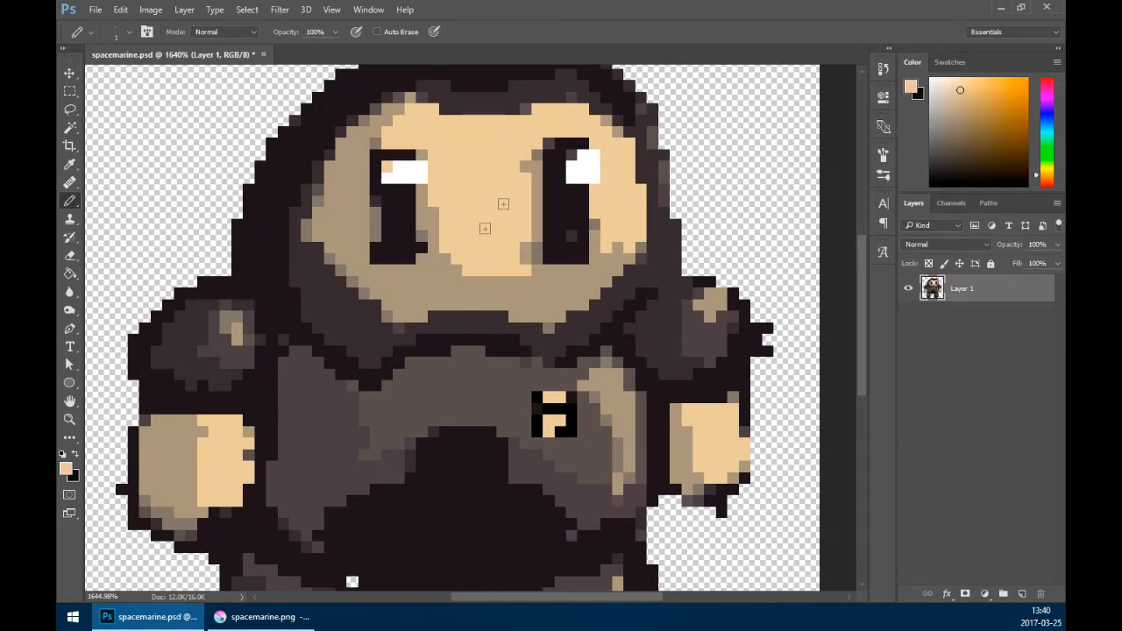
left_click(525, 166)
left_click_drag(523, 246, 523, 255)
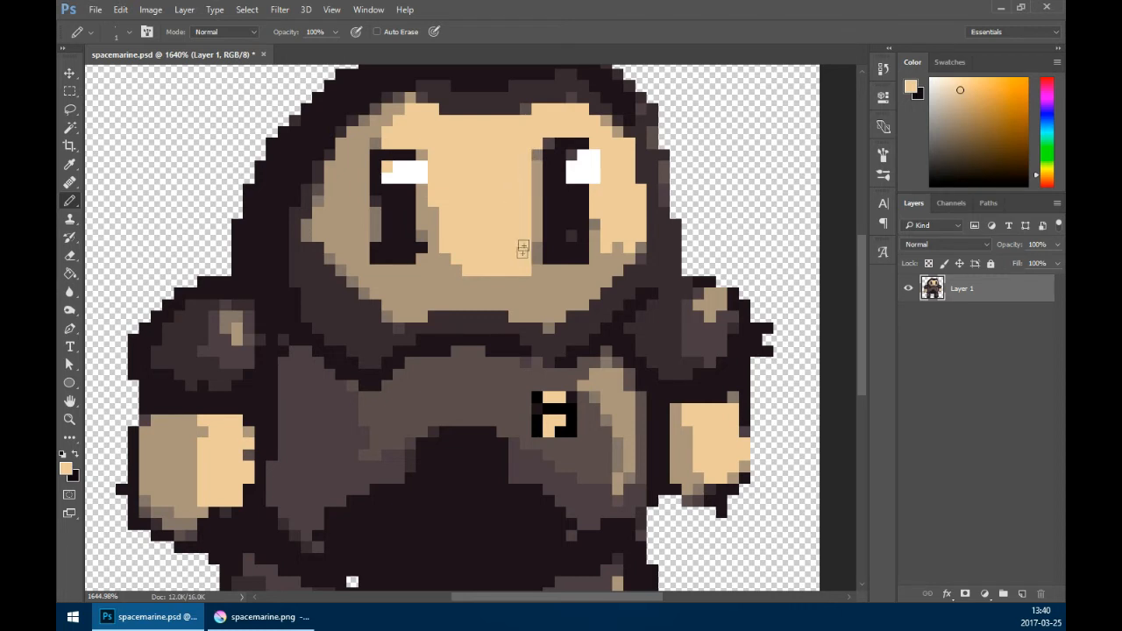
- Paint over the stray skin-colored pixel beside the left eye's highlight with the sampled dark eye color
left_click(401, 167, "alt")
left_click(387, 166)
left_click(376, 170, "alt")
left_click_drag(386, 166, 387, 178)
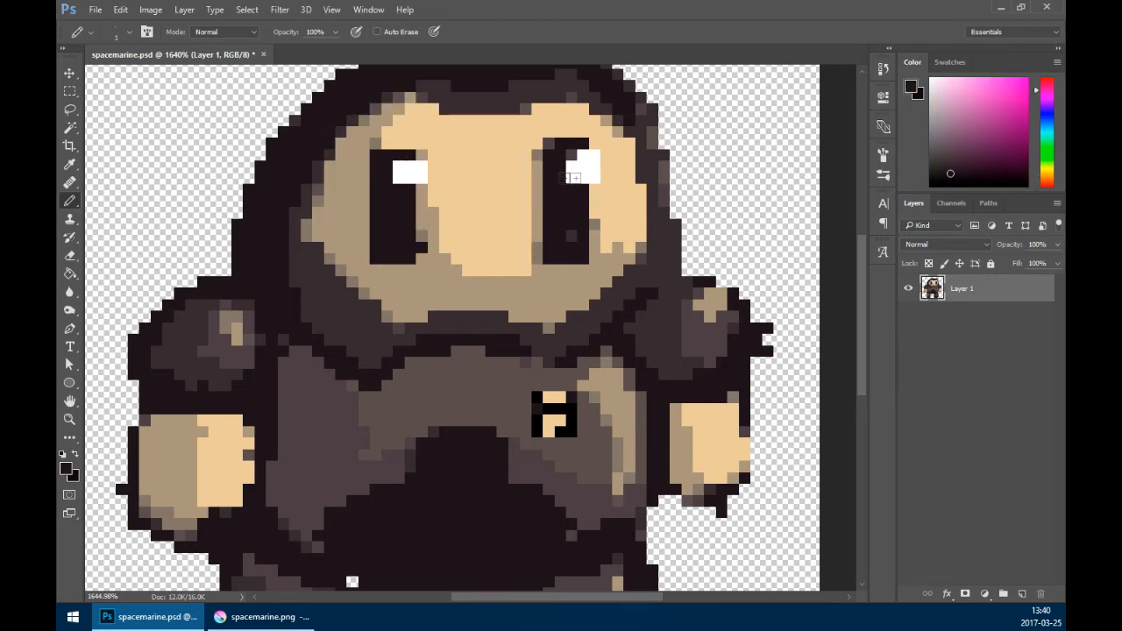
- Paint a brown shadow row beneath the left eye and even out the tan column along the right eye's inner edge
left_click(424, 261, "alt")
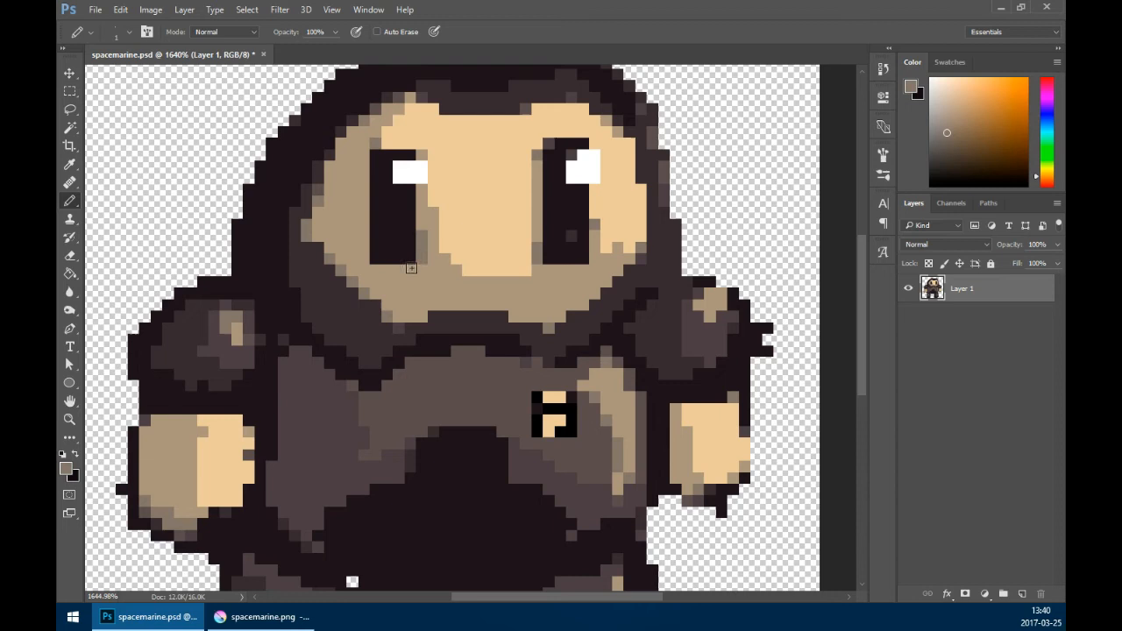
left_click_drag(410, 270, 375, 269)
left_click(536, 287, "alt")
left_click(536, 267, "alt")
left_click(537, 256)
left_click(536, 153)
- Clean up the stray pixels above and along the outer edge of the right eye with the sampled skin color
left_click(517, 146, "alt")
left_click(384, 131, "alt")
left_click(555, 179, "alt")
mouse_move(583, 155)
left_mouse_down()
mouse_move(568, 153)
mouse_move(601, 185)
mouse_move(606, 225)
mouse_move(623, 243)
mouse_move(614, 255)
left_mouse_up()
left_click(607, 198, "alt")
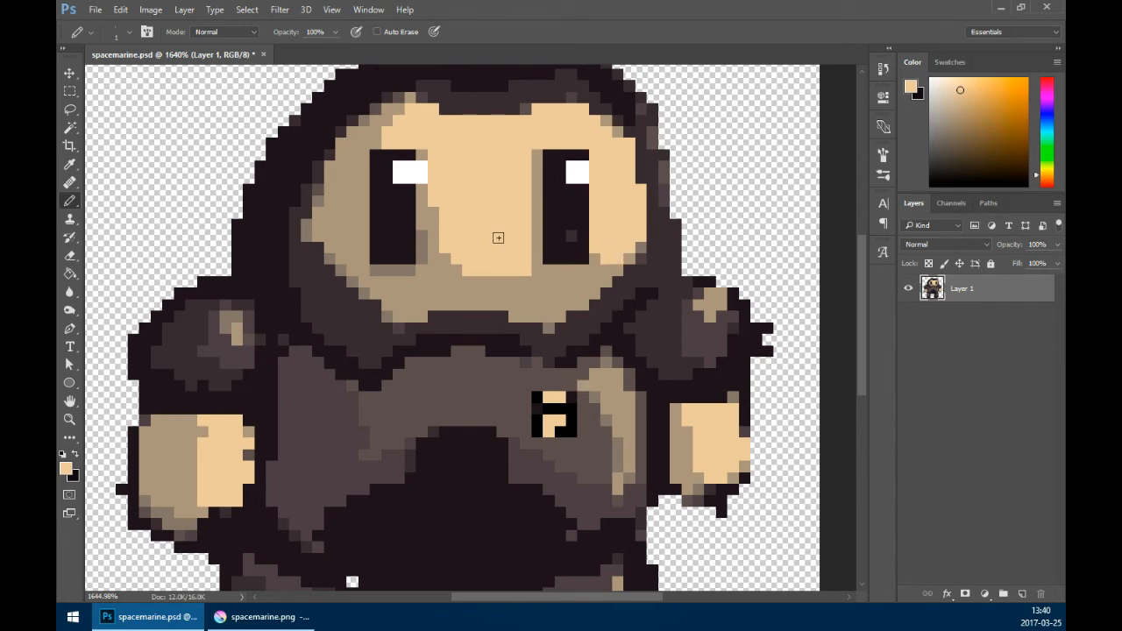
- Extend the right eye's highlight outward with sampled white and fill the stray pixel inside the eye with the dark eye color
left_click(584, 172, "alt")
left_click_drag(595, 167, 595, 179)
left_click(566, 207, "alt")
left_click(572, 236)
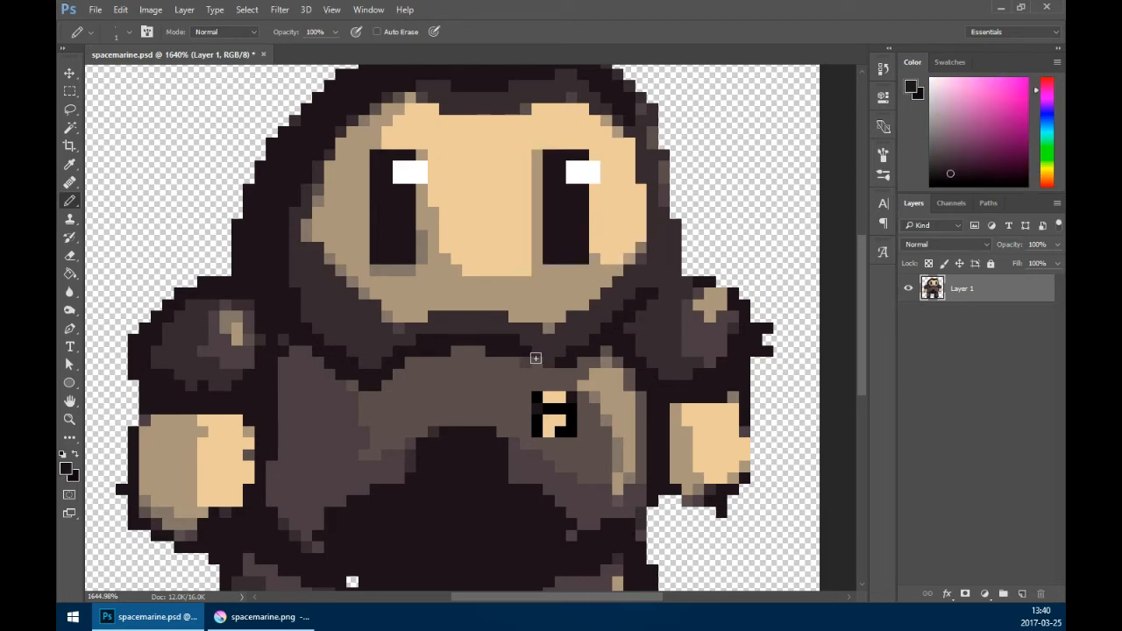
- Paint a brown shadow row beneath the right eye using the sampled shading color
left_click(420, 287, "alt")
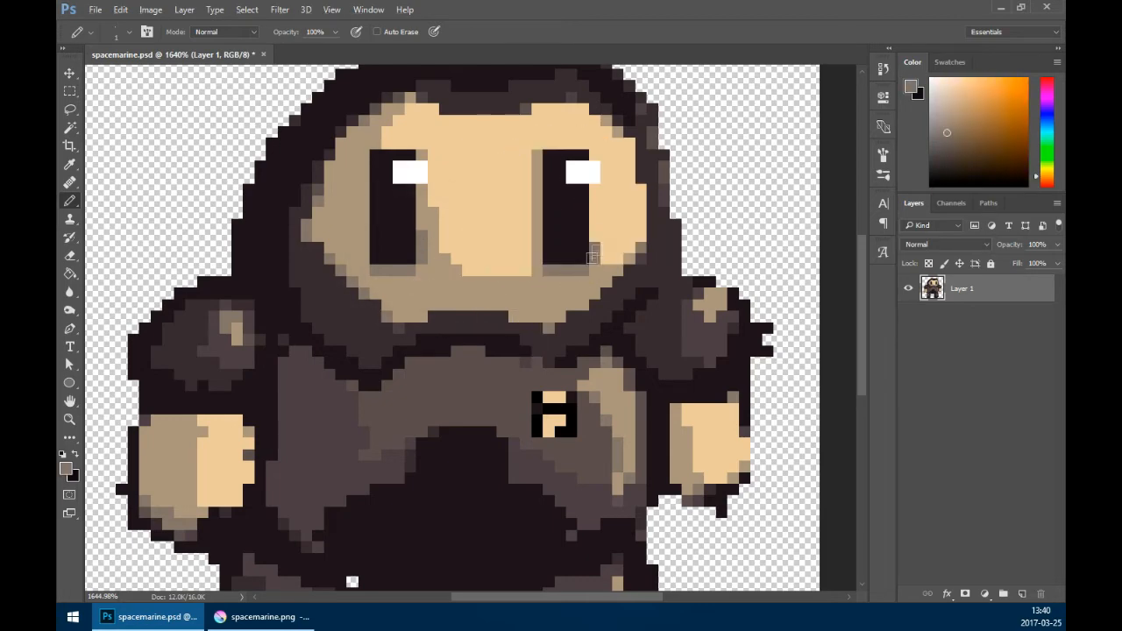
scroll(581, 352, "down", 3)
mouse_move(538, 373)
left_mouse_down()
mouse_move(604, 349)
mouse_move(581, 400)
left_mouse_up()
left_click_drag(544, 266, 548, 267)
- Erase the stray pixels sticking out along the top of the head with the Eraser in Pencil mode
key("e")
left_click_drag(514, 138, 463, 143)
left_click(494, 128)
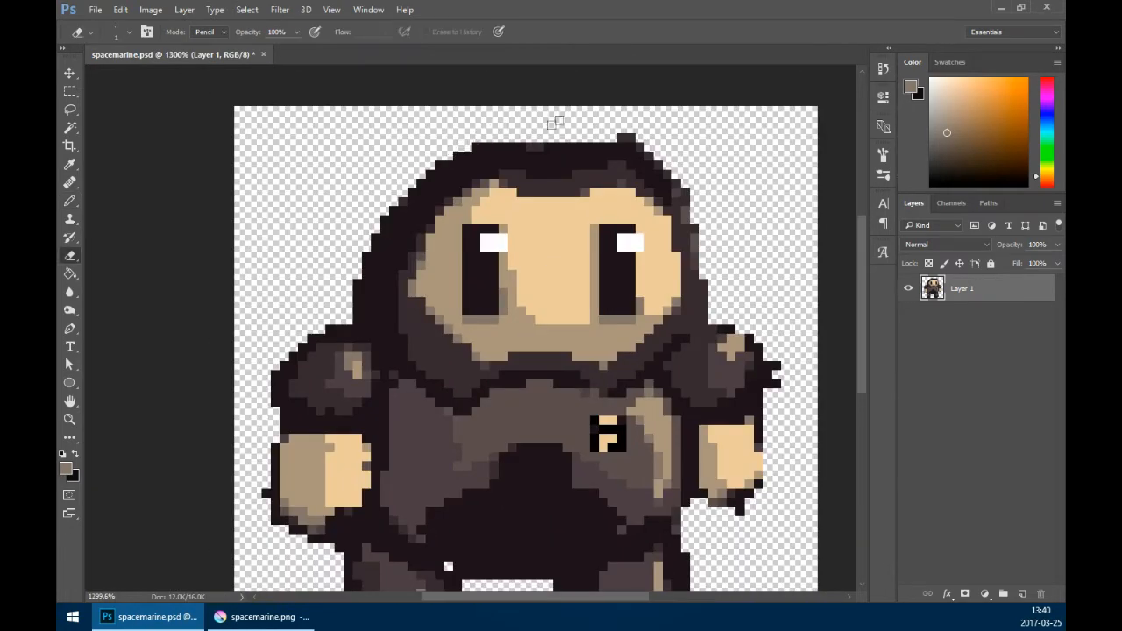
left_click(206, 33)
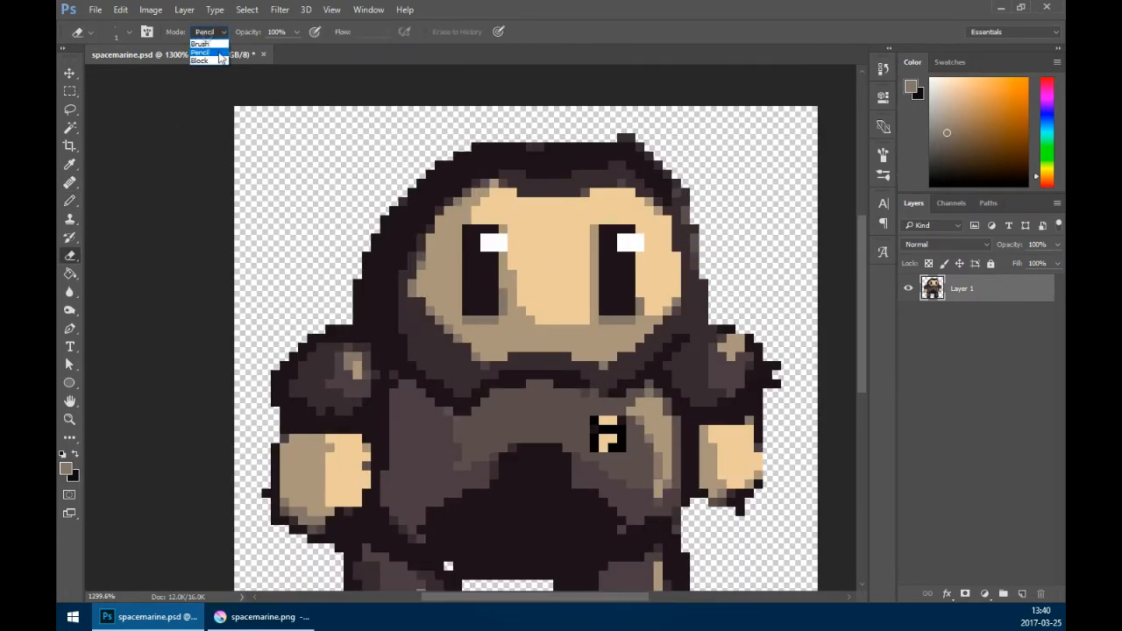
left_click(211, 51)
left_click(631, 138)
left_click(621, 137)
left_click(640, 147)
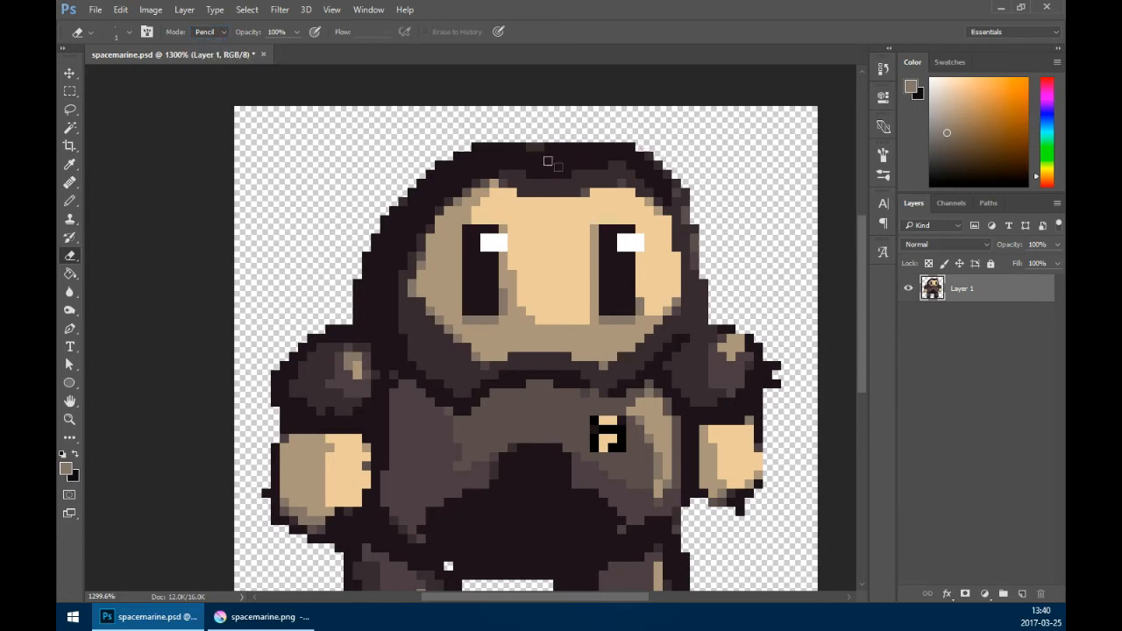
left_click_drag(682, 366, 671, 273)
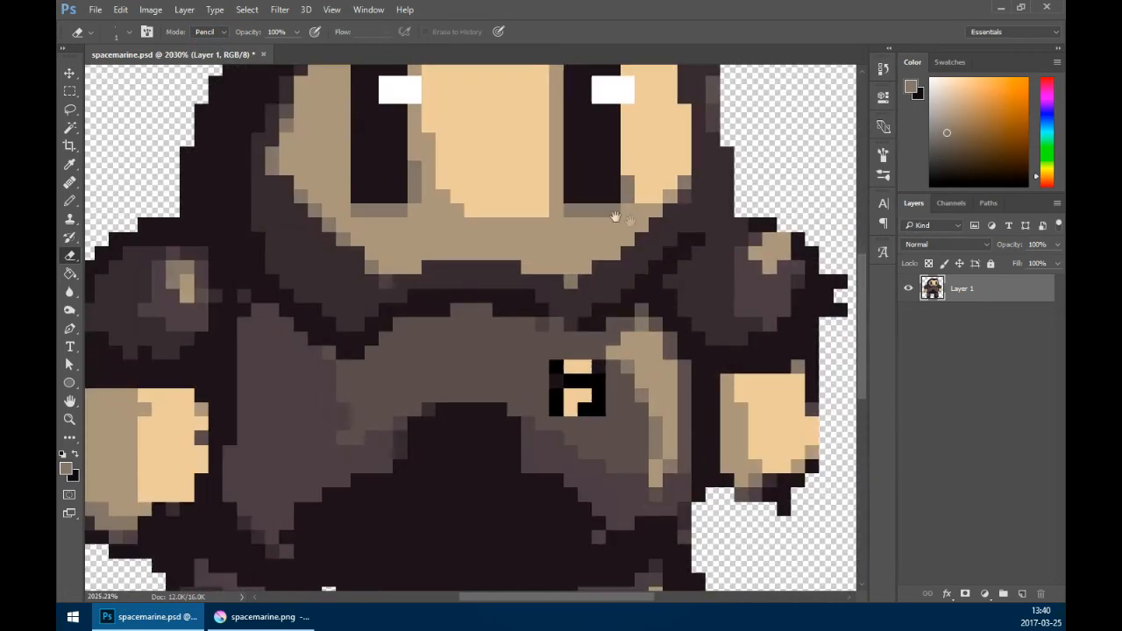
scroll(808, 233, "down", 2)
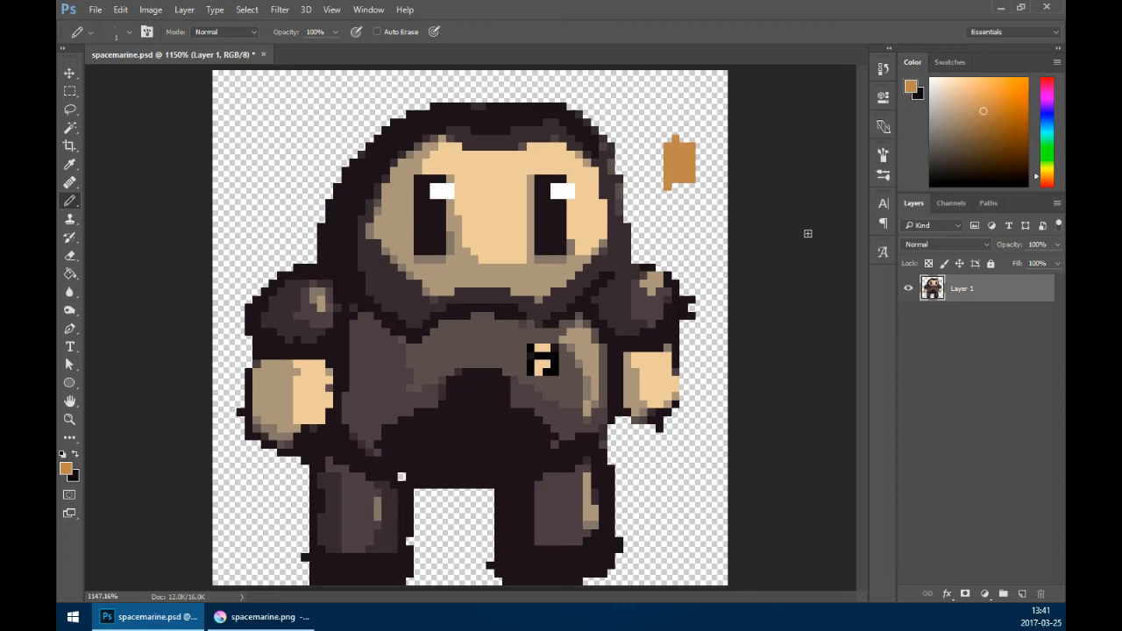
- Switch to spacemarine.png in Krita and paint a blue patch with a darker blue area on the chest using the 50 px Fill_block brush
left_click(288, 619)
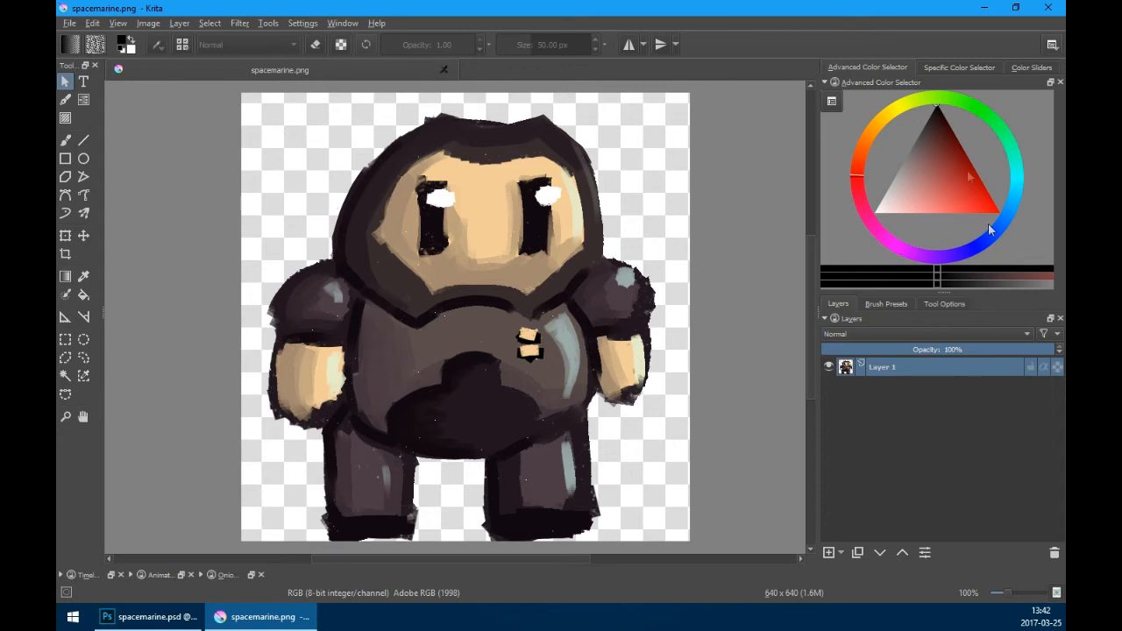
left_click_drag(992, 230, 1004, 233)
left_click_drag(968, 179, 970, 176)
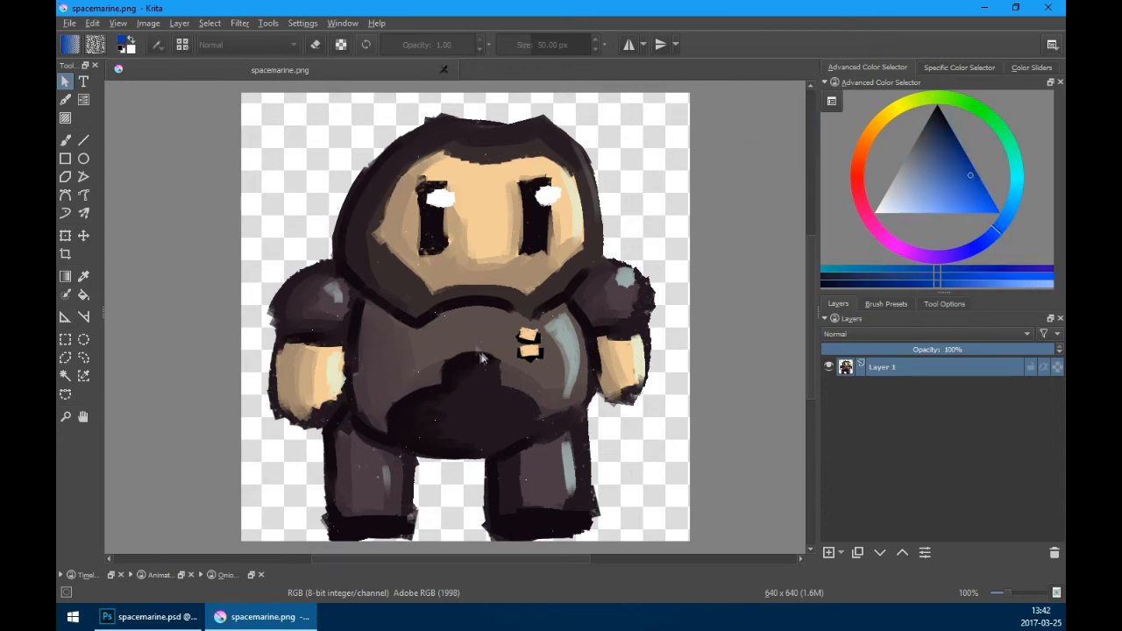
left_click(65, 141)
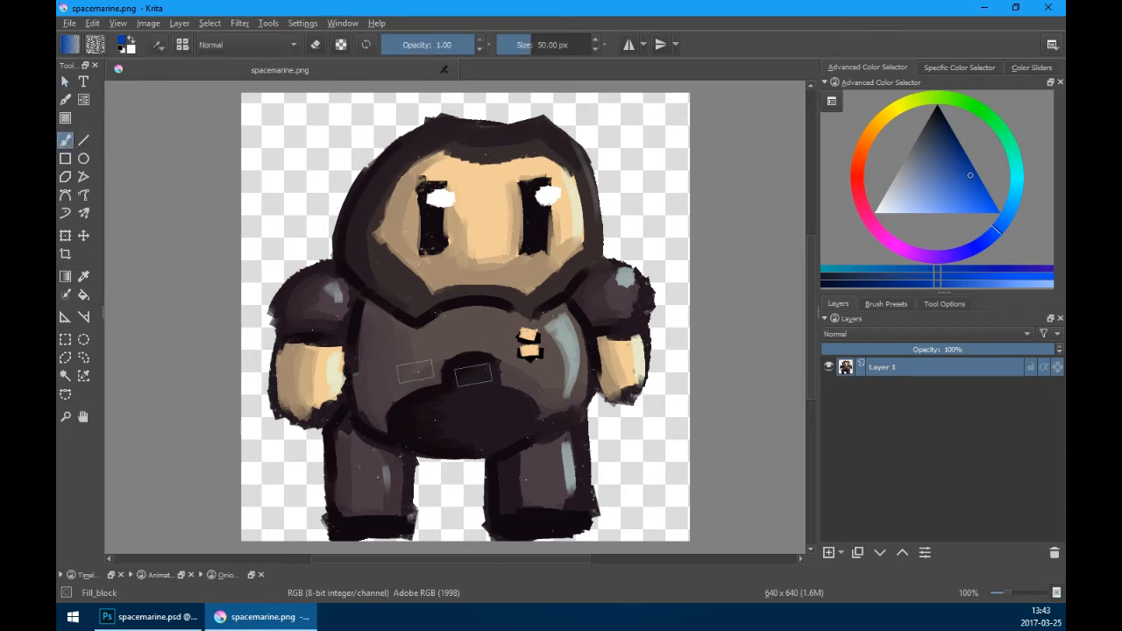
mouse_move(474, 364)
left_mouse_down()
mouse_move(481, 344)
mouse_move(487, 357)
left_mouse_up()
key("k")
mouse_move(458, 397)
left_mouse_down()
mouse_move(519, 331)
mouse_move(496, 318)
left_mouse_up()
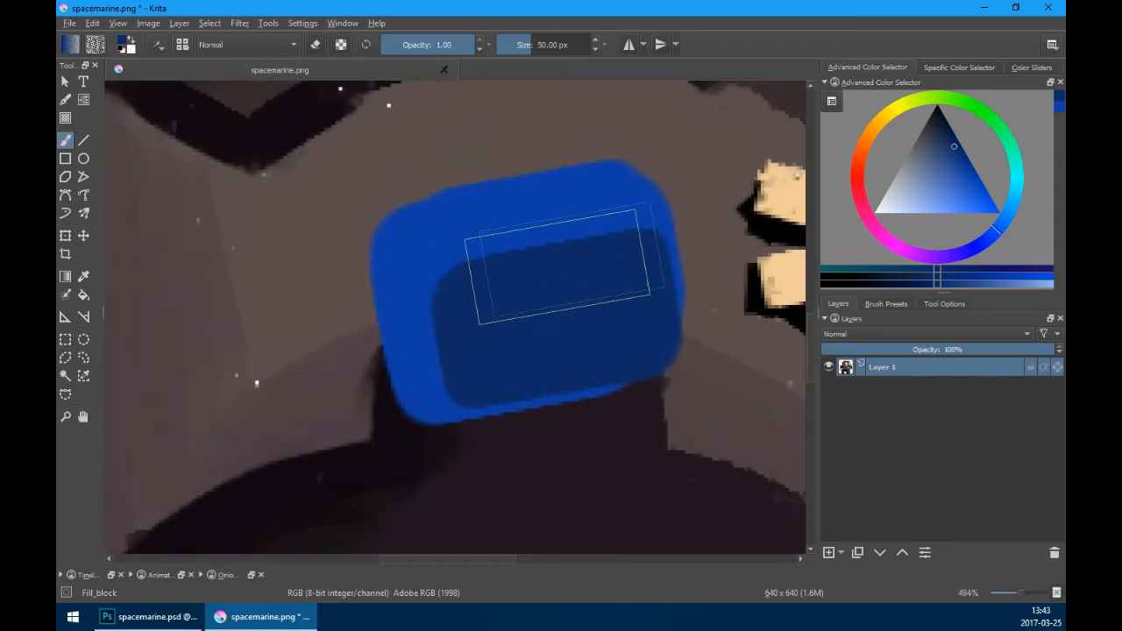
- Sample blues from the chest patch and paint intermediate tones where its lighter and darker areas meet
left_click(438, 268, "ctrl")
left_click_drag(445, 277, 382, 277)
mouse_move(656, 226)
left_mouse_down()
mouse_move(503, 258)
mouse_move(461, 255)
left_mouse_up()
left_click(478, 279, "ctrl")
mouse_move(619, 223)
left_mouse_down()
mouse_move(433, 295)
mouse_move(426, 518)
left_mouse_up()
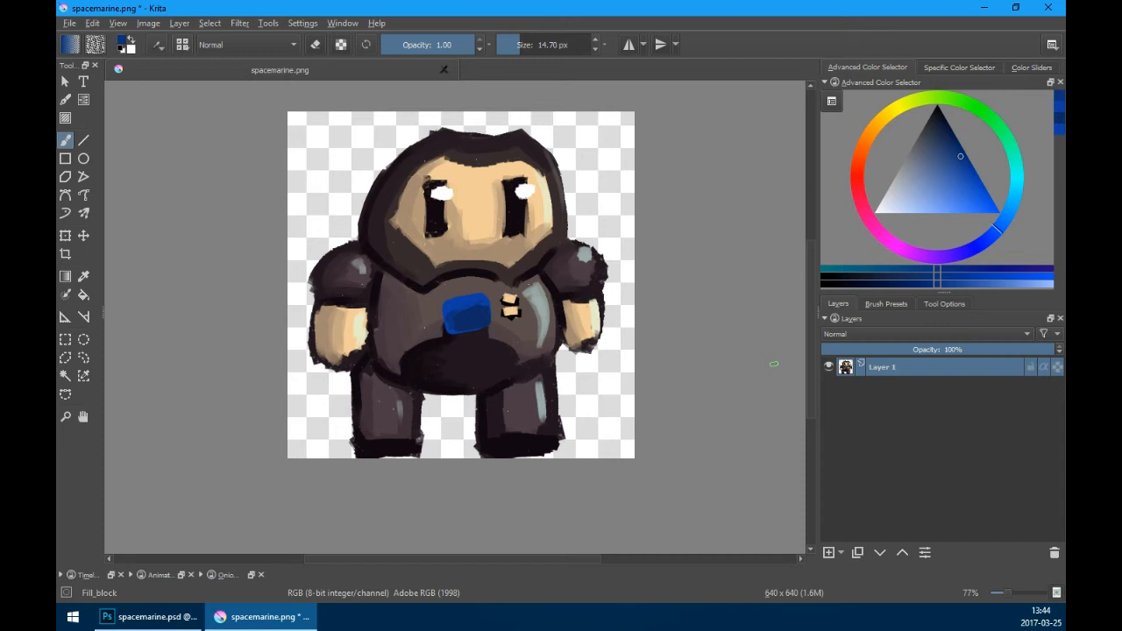
right_click(824, 368)
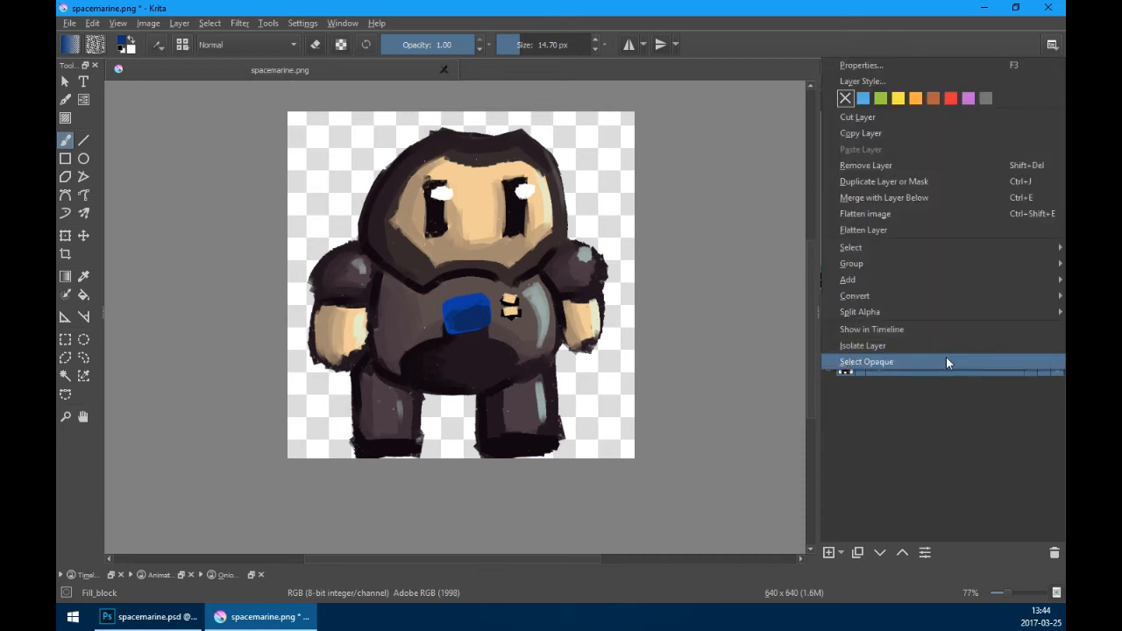
left_click(946, 357)
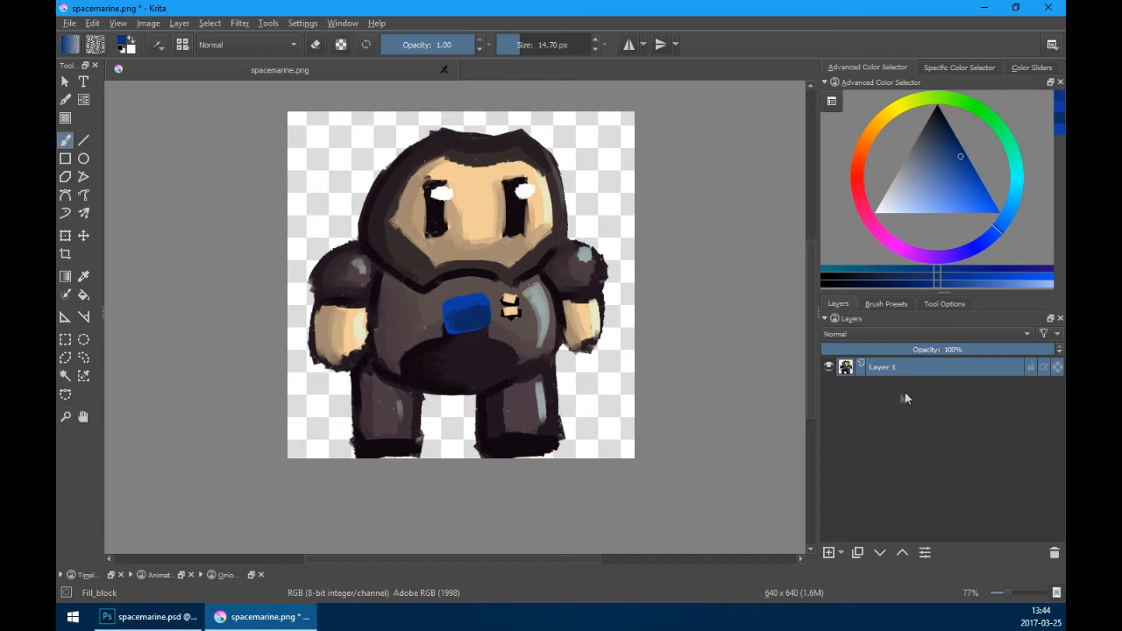
left_click_drag(618, 324, 437, 297)
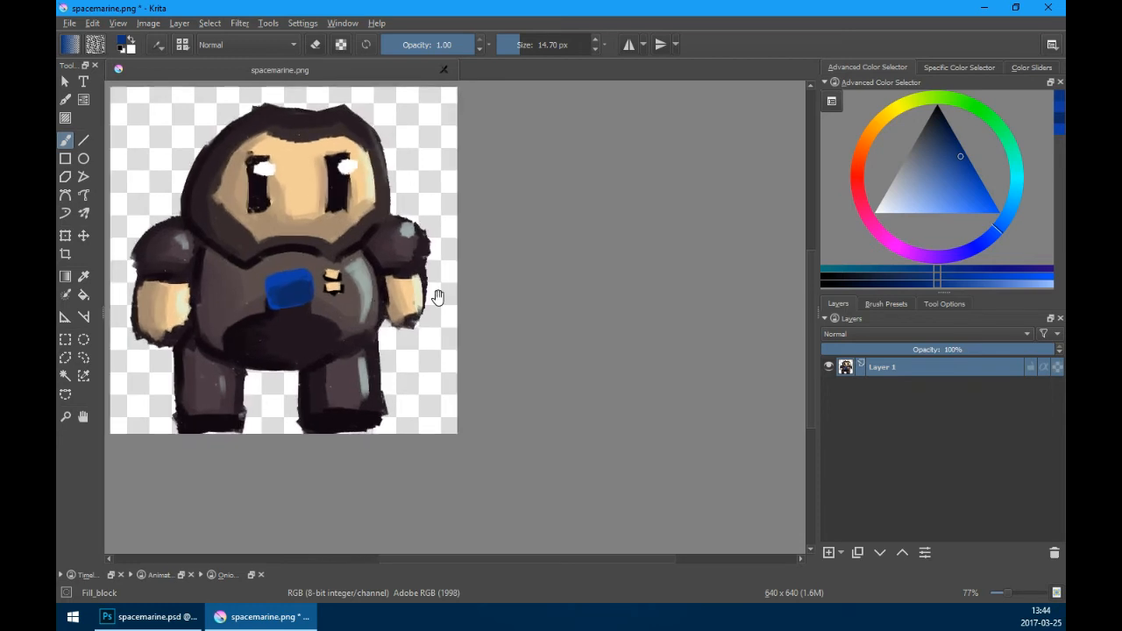
- Add a filter layer above Layer 1 using the artistic Index Colors filter with its default settings
left_click(844, 555)
left_click(844, 555)
left_click(842, 554)
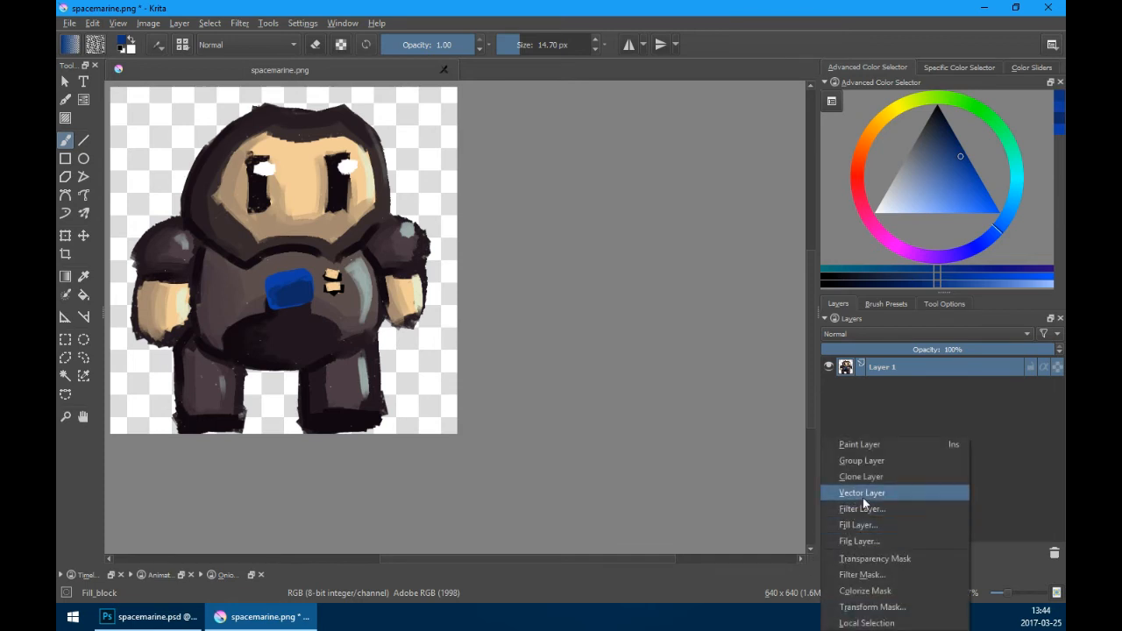
left_click(849, 509)
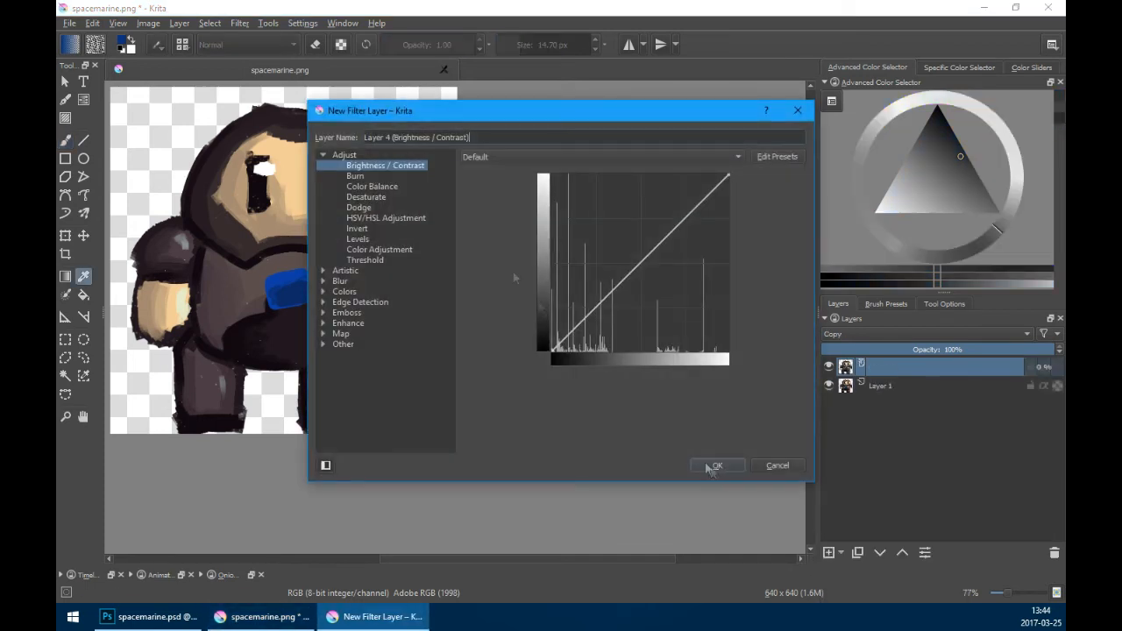
left_click_drag(418, 115, 576, 98)
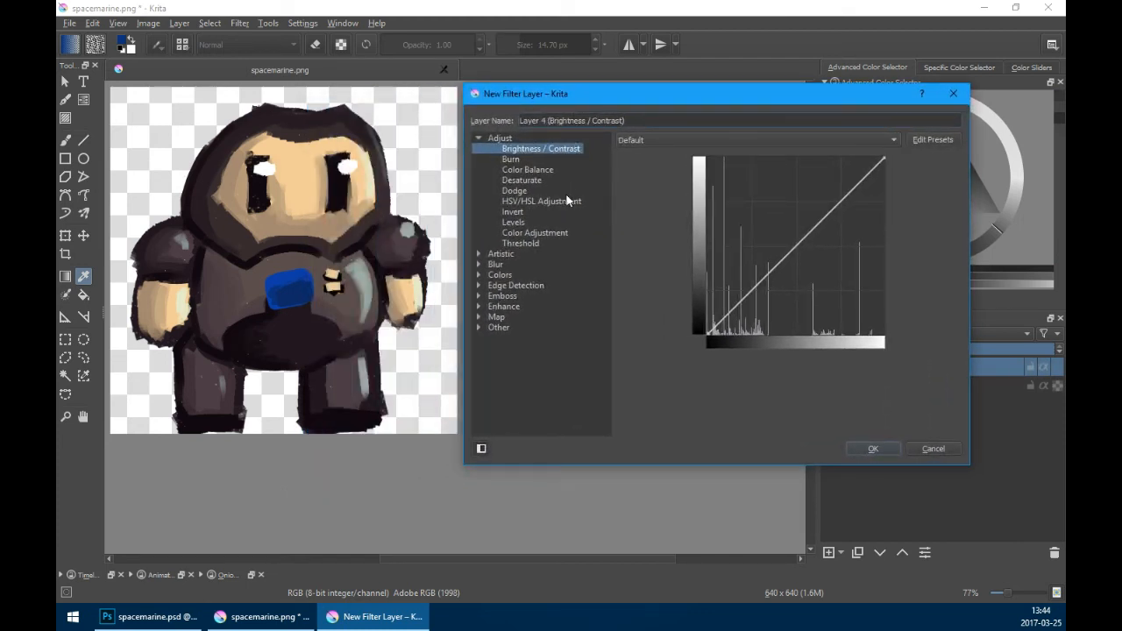
left_click(481, 253)
left_click(529, 266)
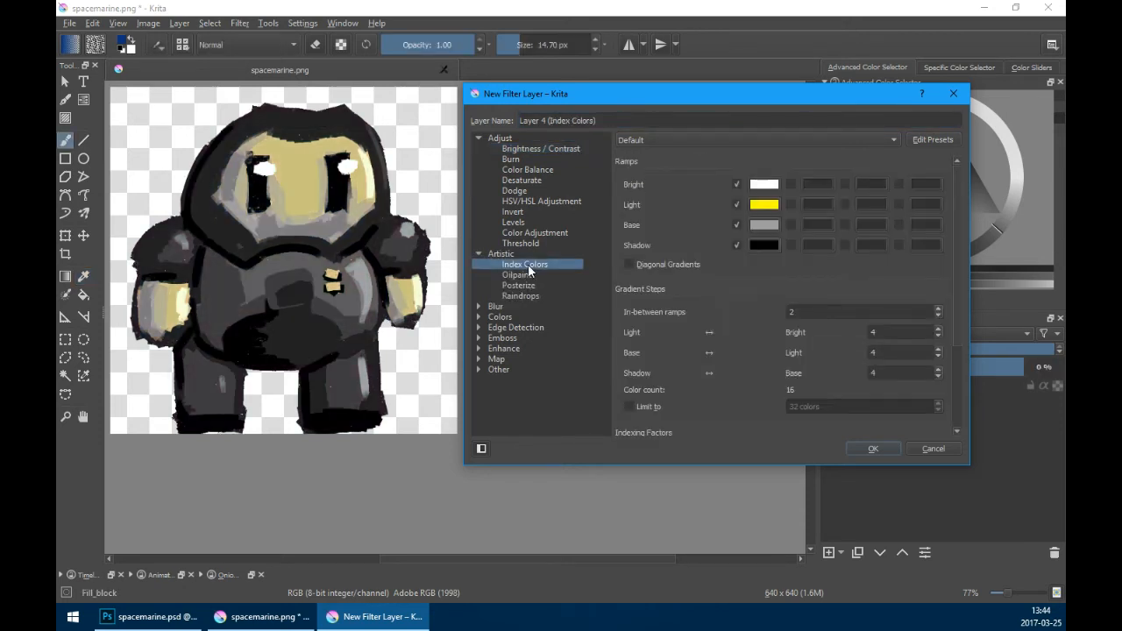
left_click(874, 448)
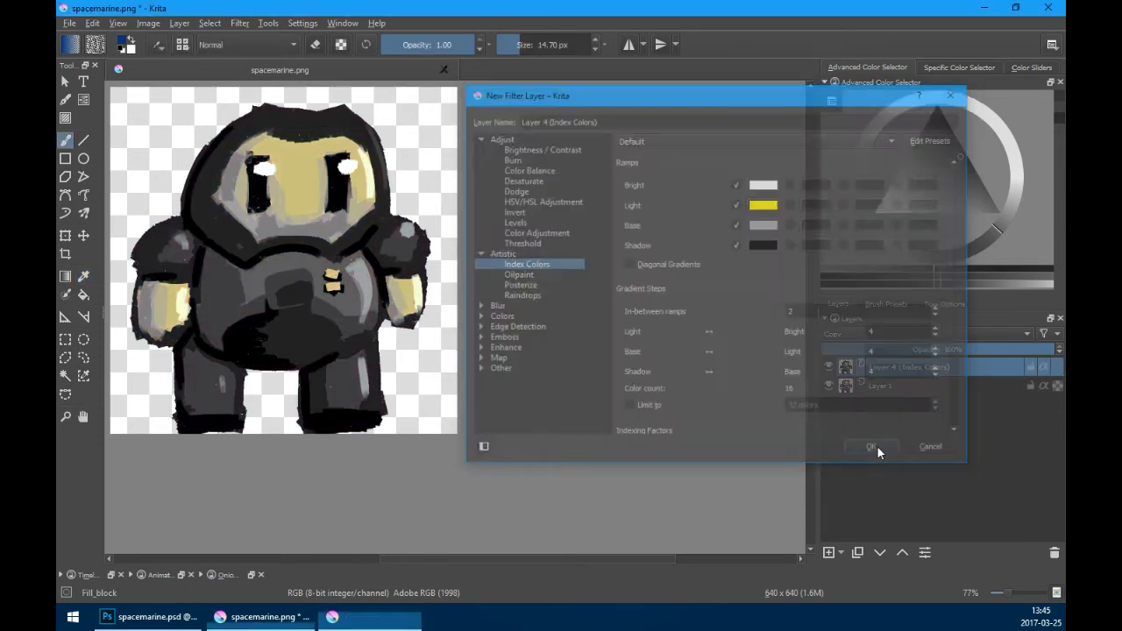
- Review the Index Colors filter layer's properties, including its color ramps and gradient steps, and close them
right_click(926, 365)
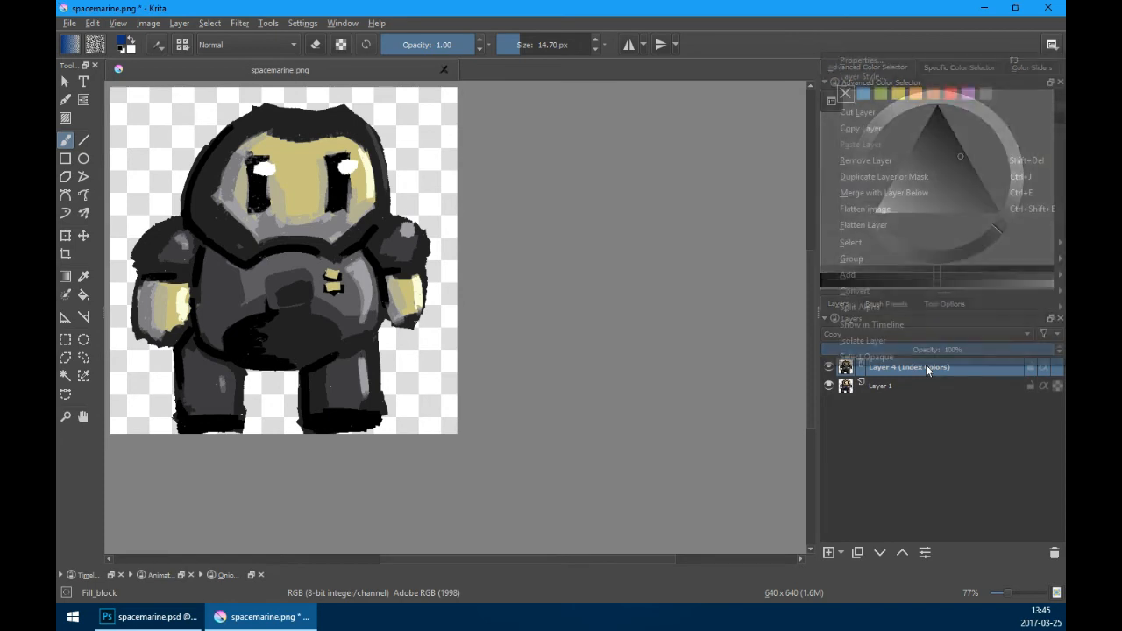
left_click(917, 61)
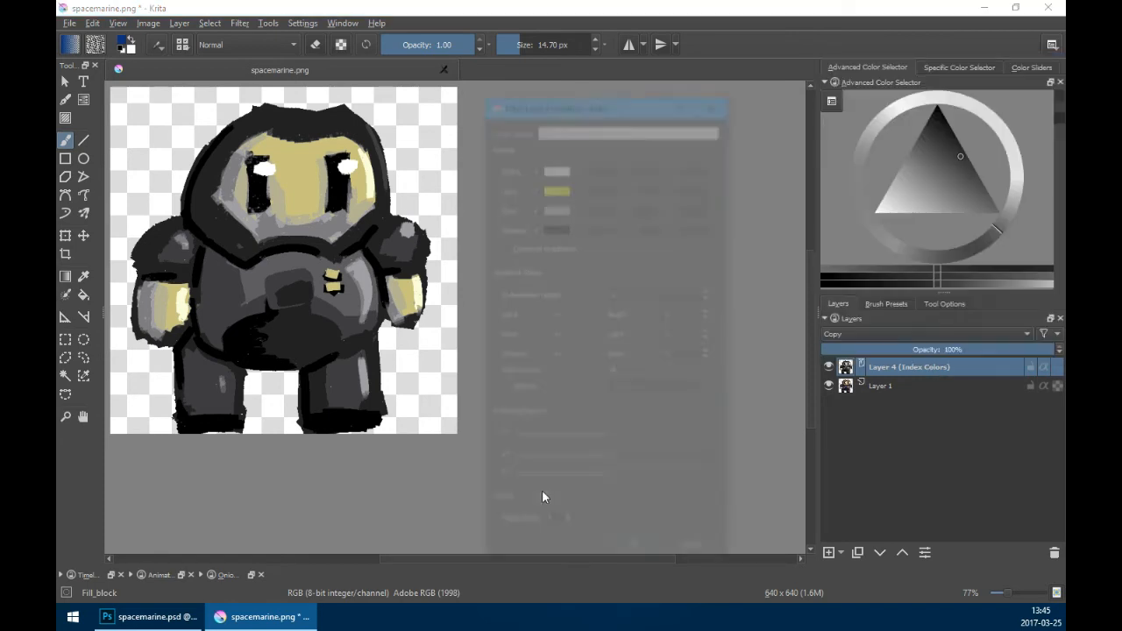
left_click_drag(566, 105, 608, 82)
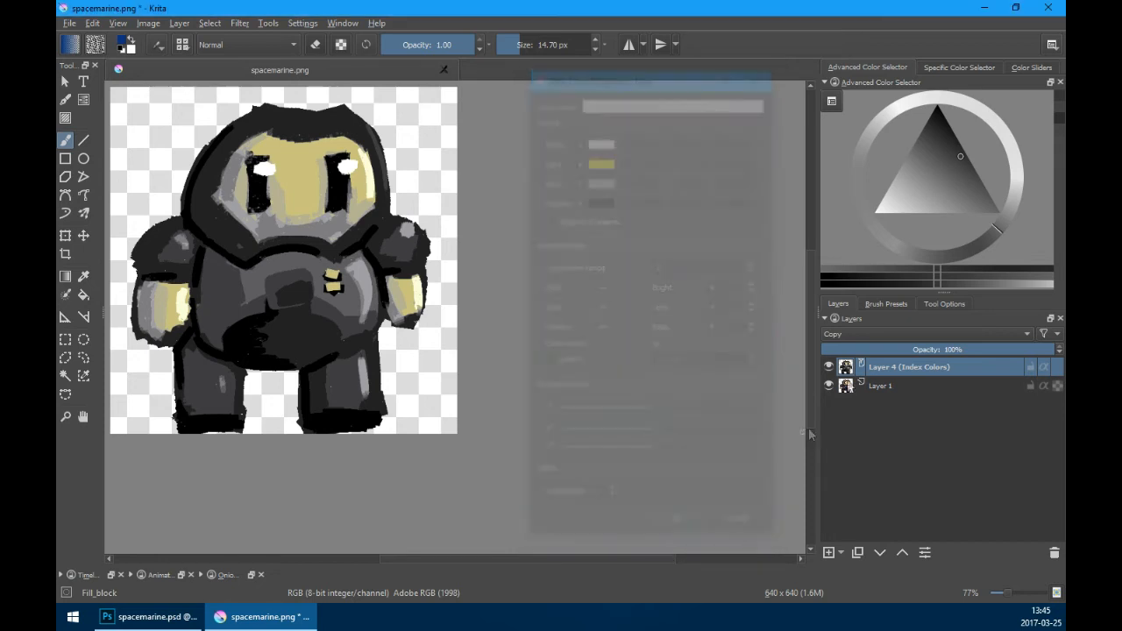
left_click(697, 529)
- Toggle the Index Colors layer off and on to compare it with the painting, and examine the indexed torso closely
left_click(829, 366)
left_click(829, 367)
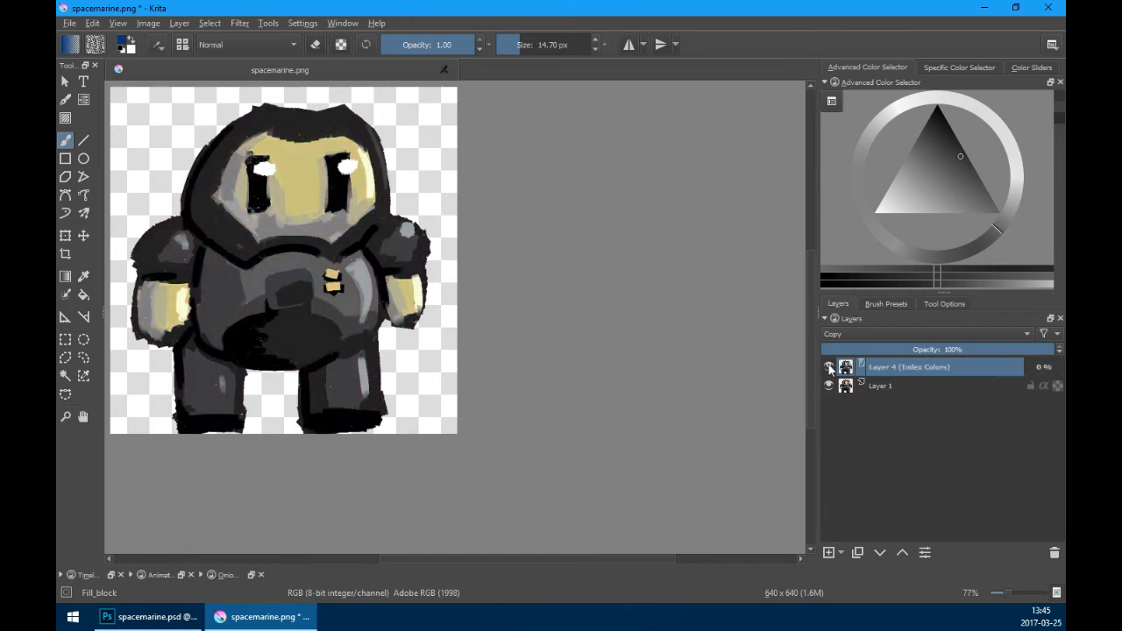
scroll(401, 345, "up", 2)
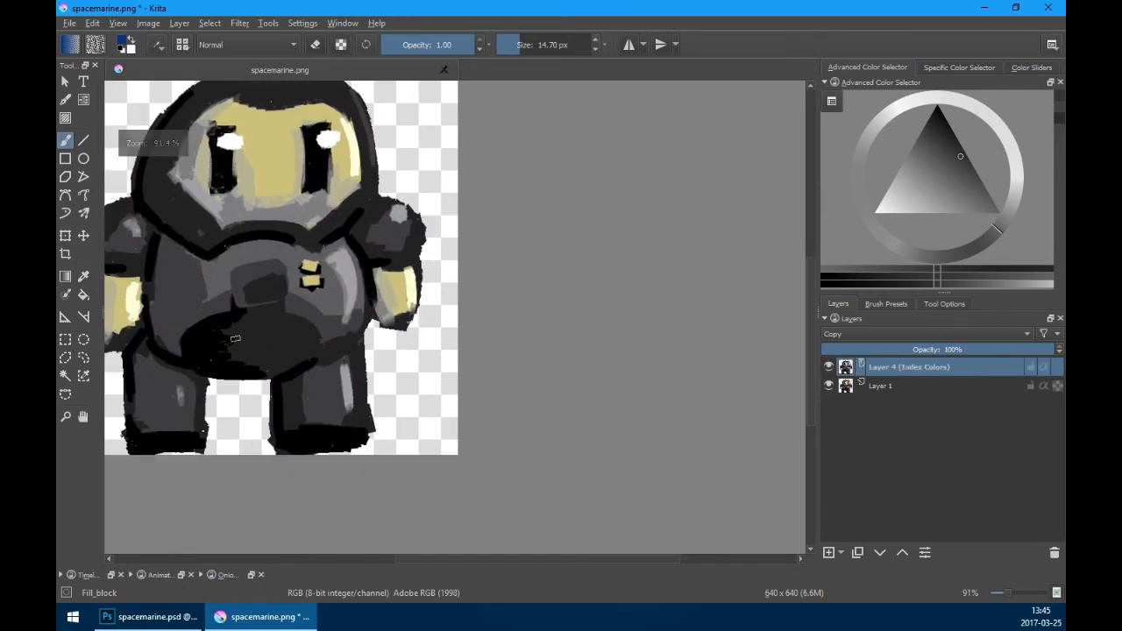
left_click_drag(251, 288, 471, 363)
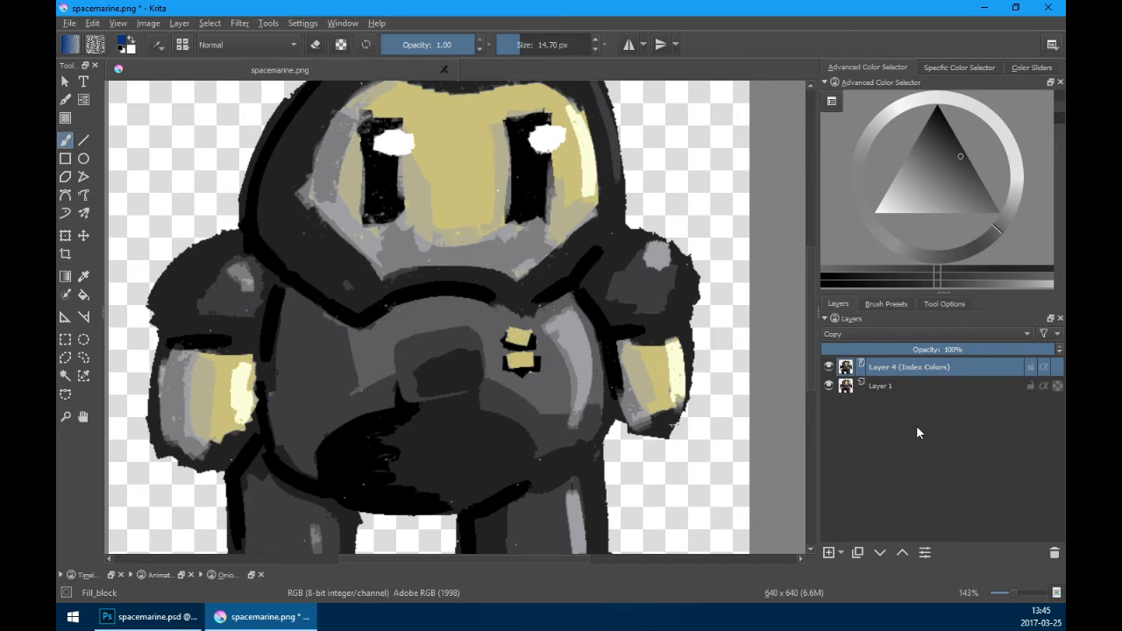
- Enable a second ramp color for Bright, Light, Base and Shadow in the Index Colors filter layer's properties
mouse_move(940, 387)
right_click(950, 368)
left_click(910, 63)
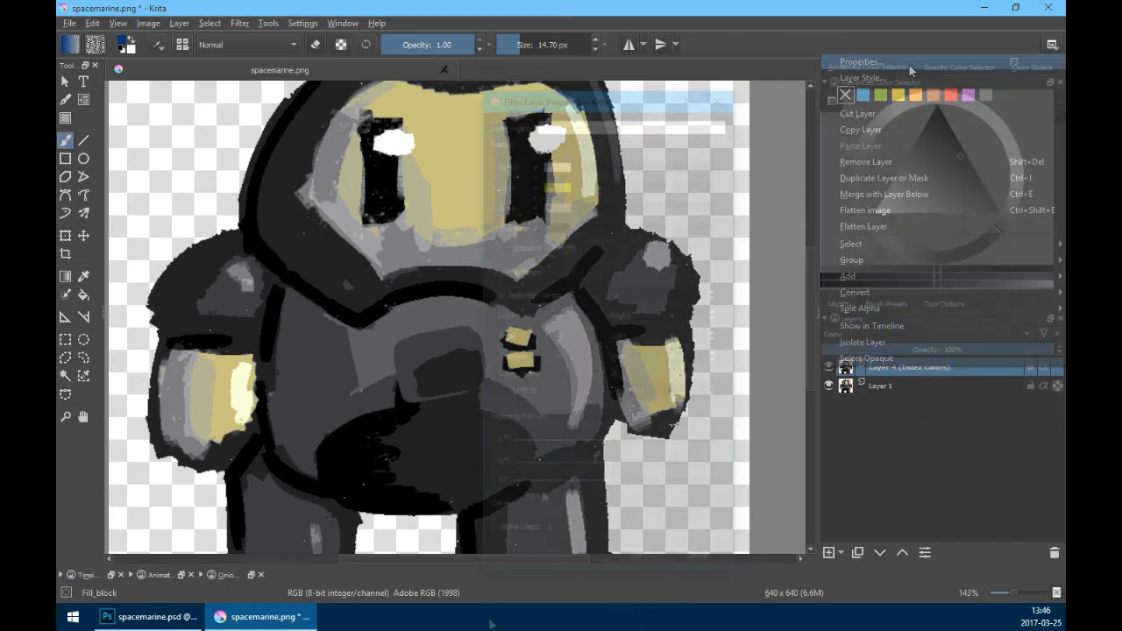
left_click_drag(641, 96, 824, 88)
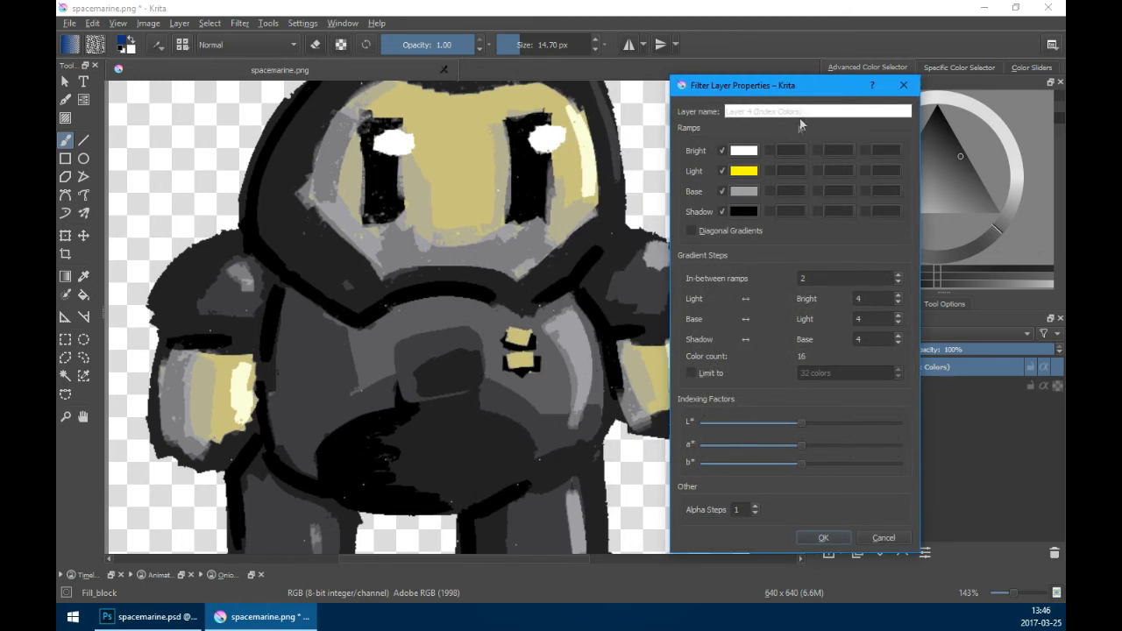
left_click(770, 150)
left_click(770, 170)
left_click(770, 191)
left_click(770, 211)
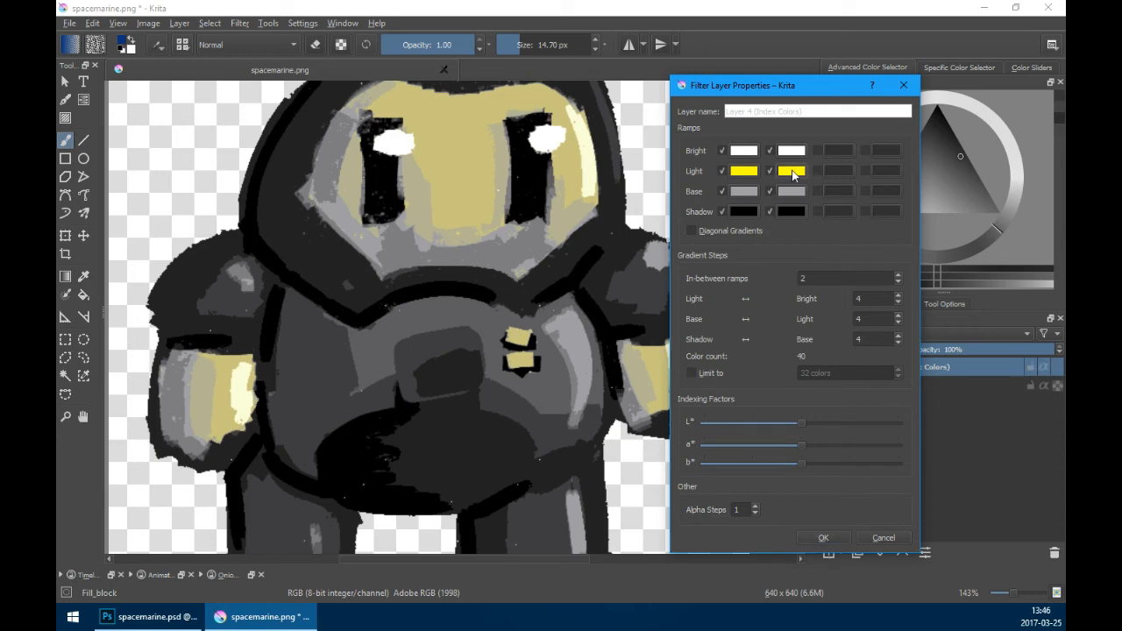
- Change the second ramp's Light color to a muted grayish blue
left_click(792, 172)
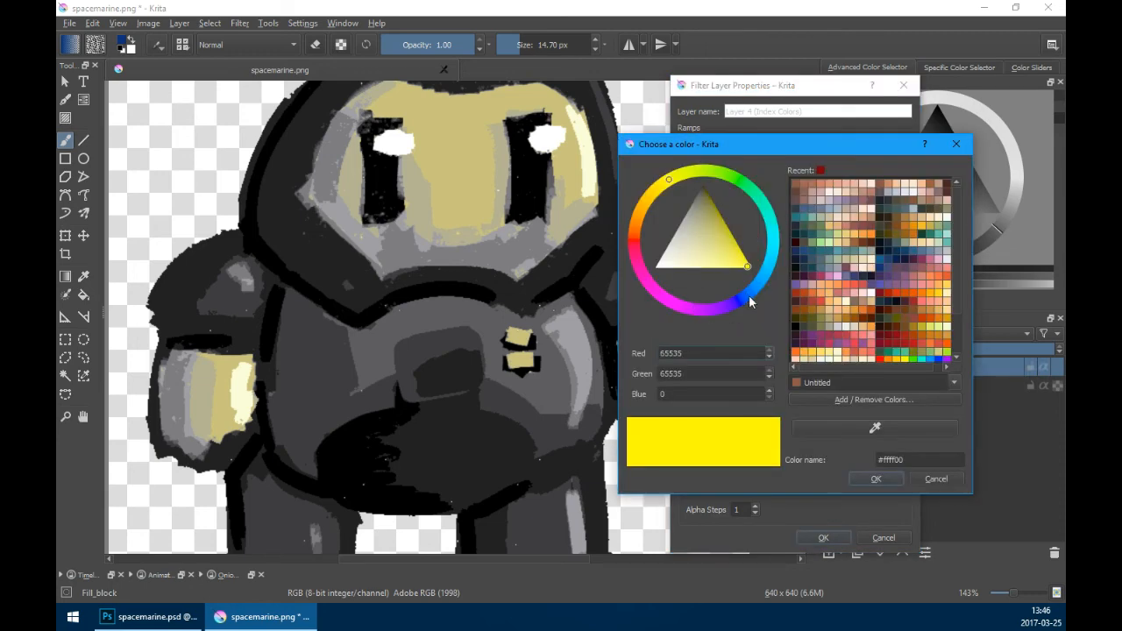
left_click(741, 300)
left_click(702, 218)
left_click(872, 479)
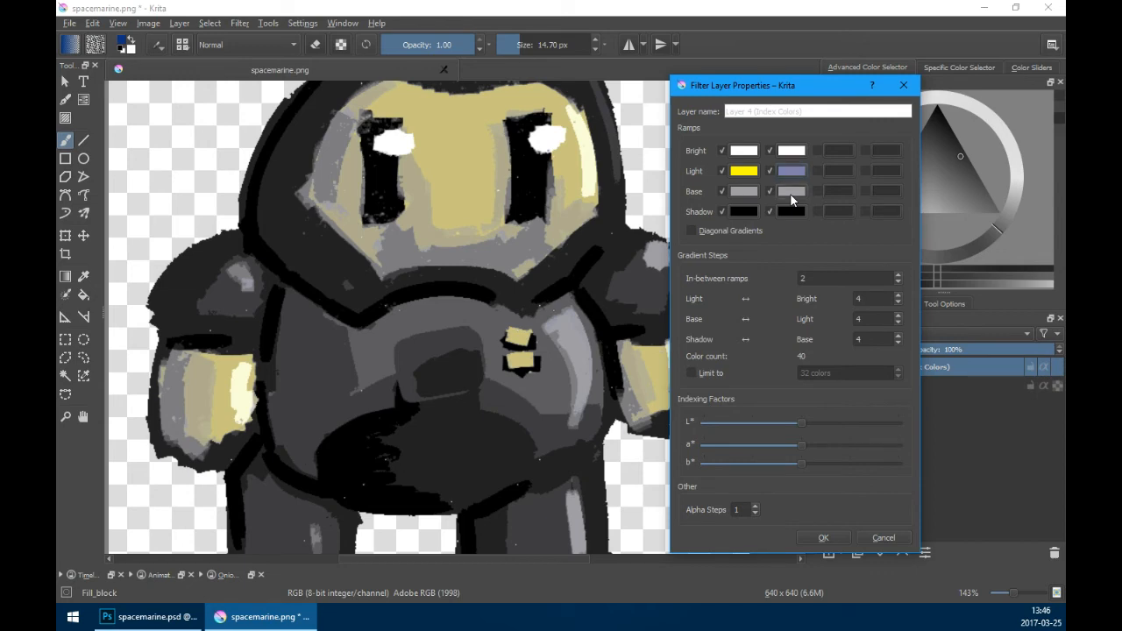
- Set the second ramp's Base color to the saturated blue #2626d2 and apply the filter settings
left_click(794, 192)
left_click(731, 238)
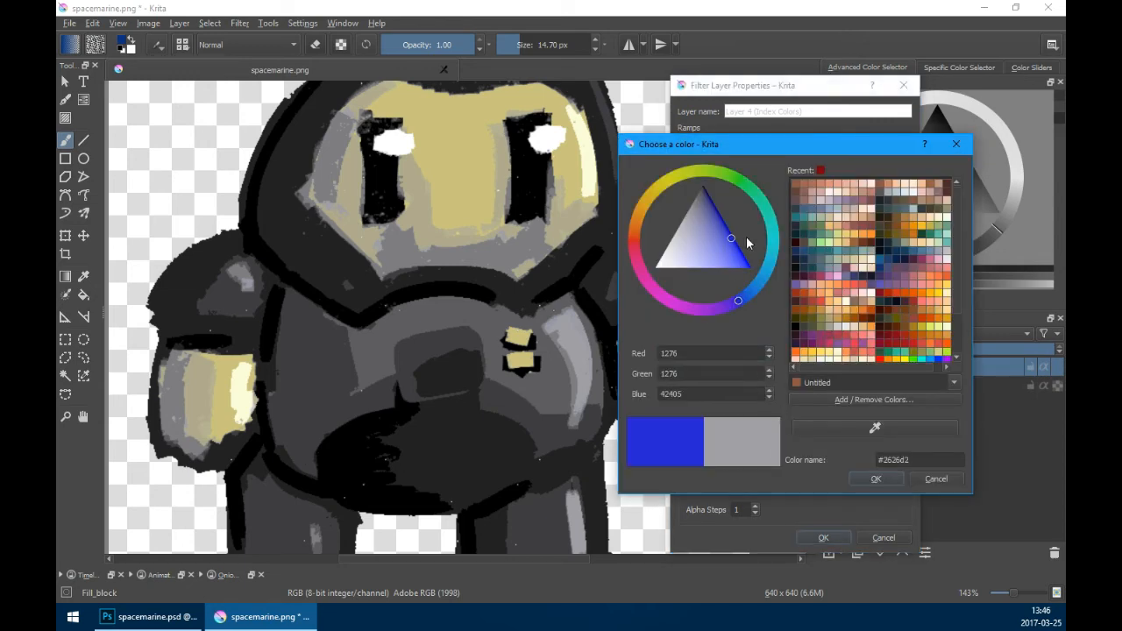
left_click(877, 481)
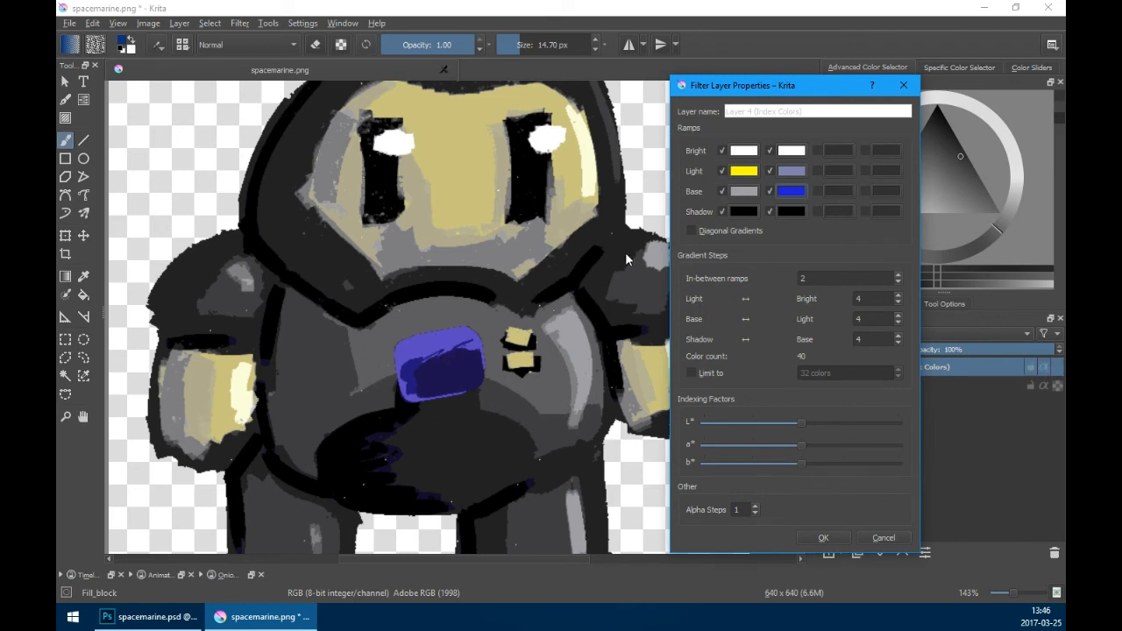
left_click_drag(783, 88, 800, 40)
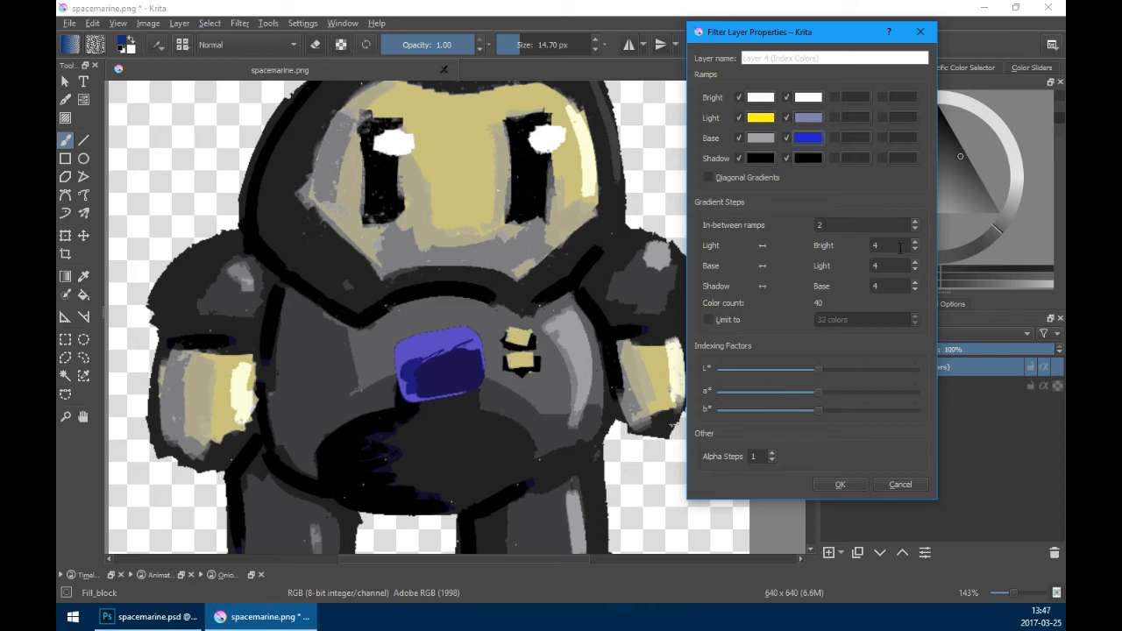
key("Return")
- Examine the indexed pixels closely around the dark eye and the yellow and gray areas of the visor
left_click_drag(471, 196, 461, 384)
left_click_drag(500, 338, 559, 278)
mouse_move(548, 267)
left_mouse_down()
mouse_move(492, 300)
mouse_move(260, 368)
left_mouse_up()
left_click_drag(335, 331, 378, 301)
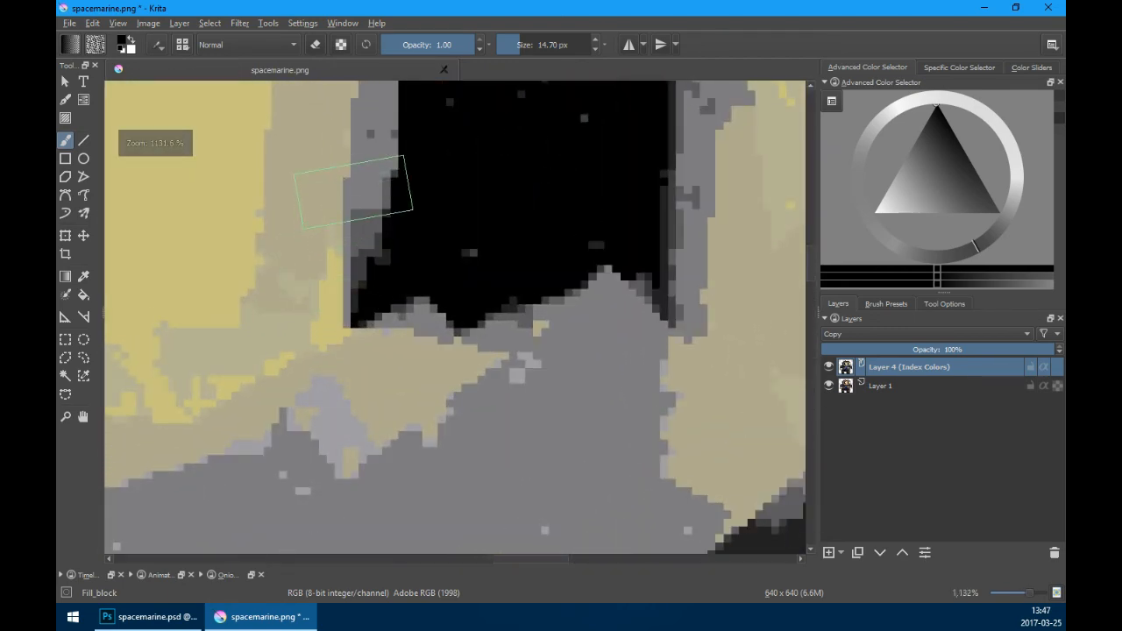
left_click(65, 80)
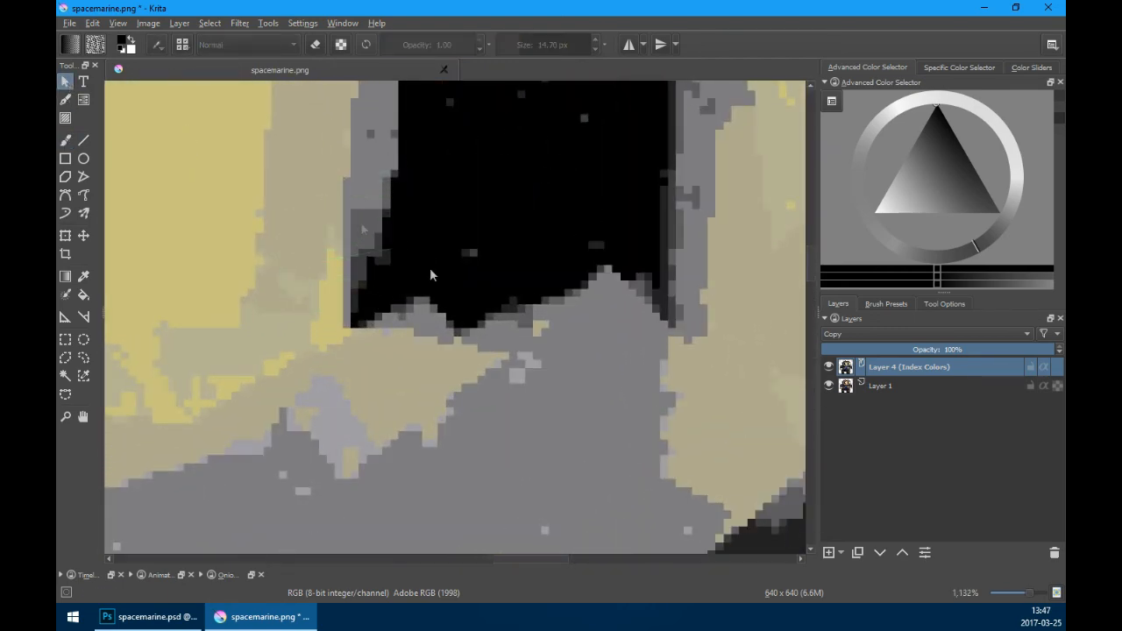
left_click_drag(354, 193, 393, 226)
left_click_drag(378, 163, 377, 203)
left_click_drag(397, 149, 418, 174)
- Set the Index Colors in-between ramps to 0 and the Light–Bright, Base–Light and Shadow–Base gradient steps to 2 each
right_click(948, 367)
left_click(914, 57)
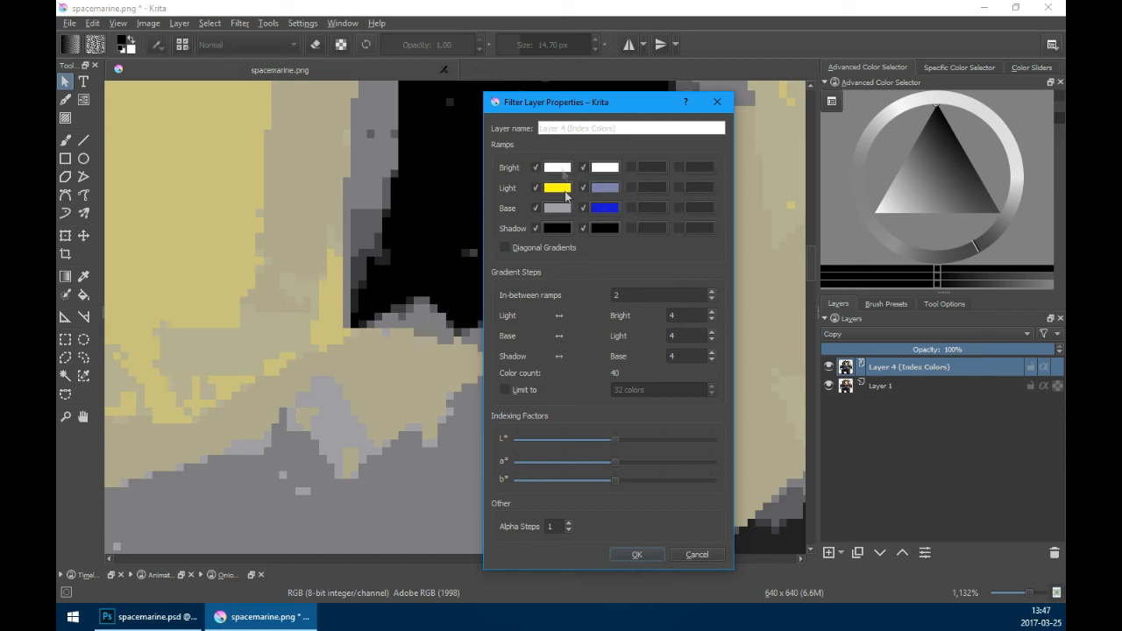
left_click(712, 298)
left_click(712, 298)
left_click(712, 319)
left_click(712, 318)
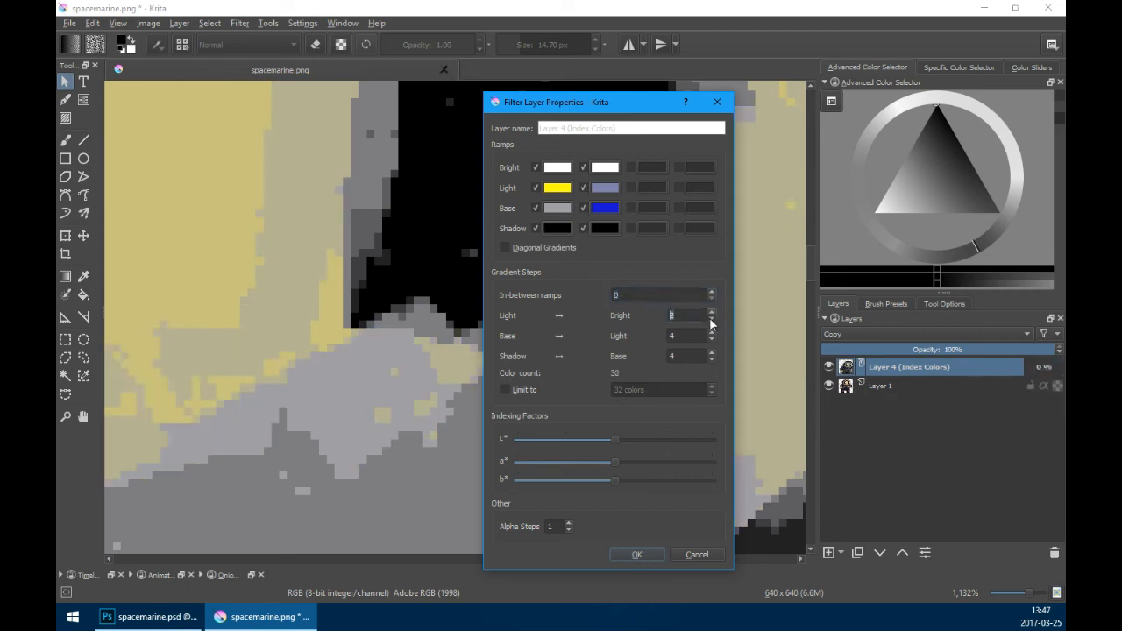
left_click(712, 340)
left_click(712, 339)
left_click(712, 359)
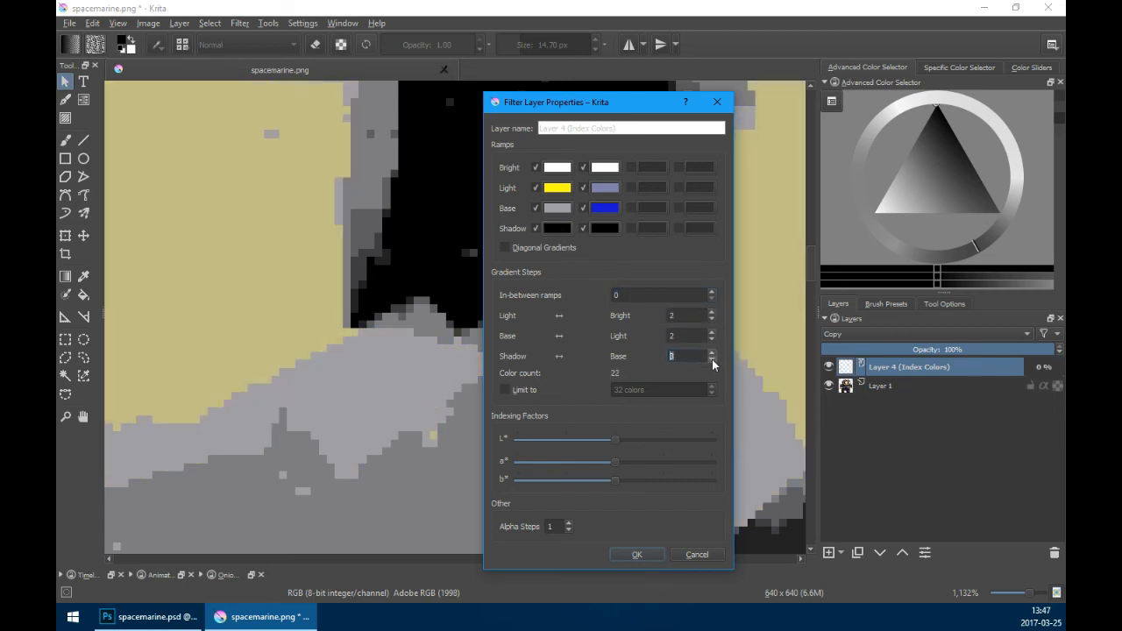
left_click(712, 360)
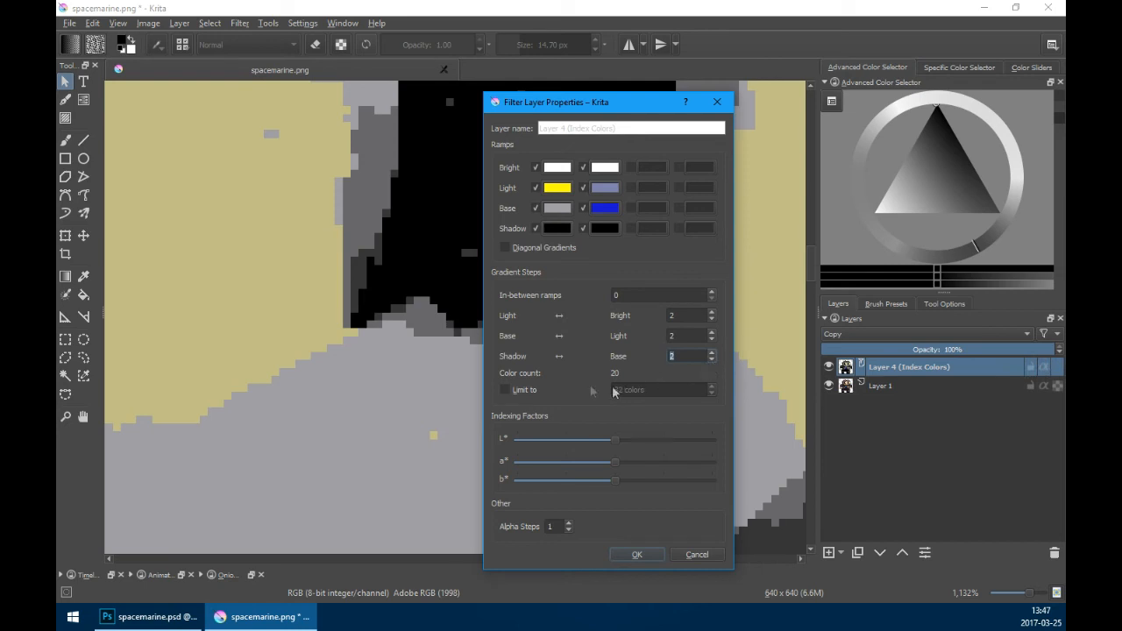
- Limit the Index Colors palette to 12 colors, apply the filter settings and check the whole figure
left_click(509, 391)
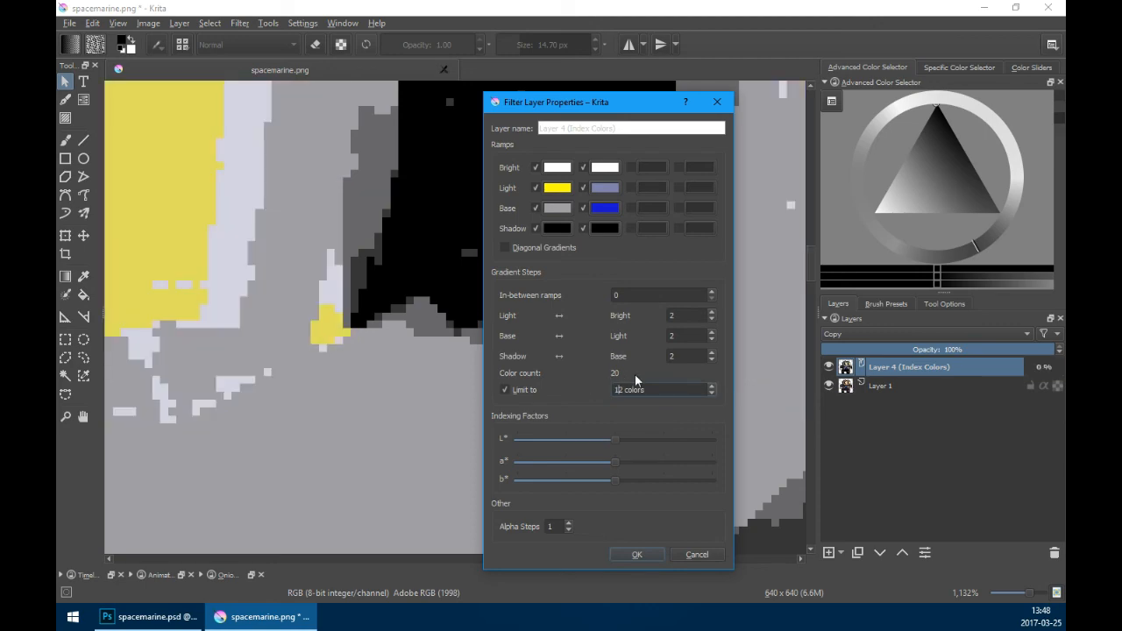
left_click(636, 554)
left_click_drag(441, 298, 331, 407)
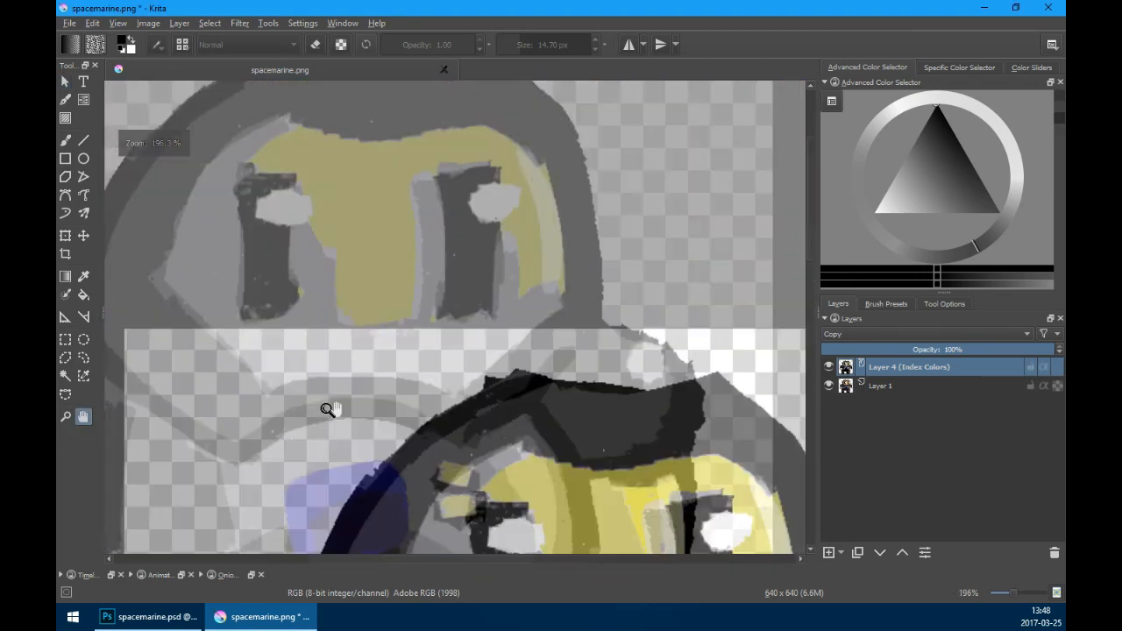
left_click_drag(589, 436, 509, 154)
left_click_drag(555, 276, 532, 248)
- Remove the filter's color limit and set in-between ramps to 1, Light–Bright and Base–Light steps to 1, and Shadow–Base steps to 5
left_click(925, 553)
left_click(874, 268)
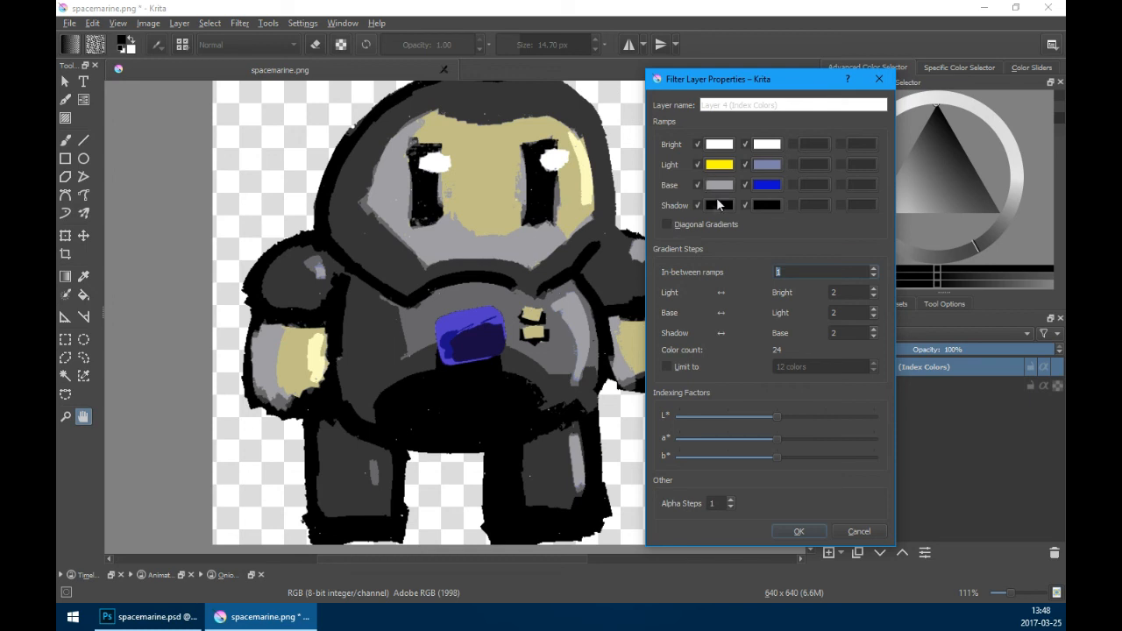
left_click(874, 329)
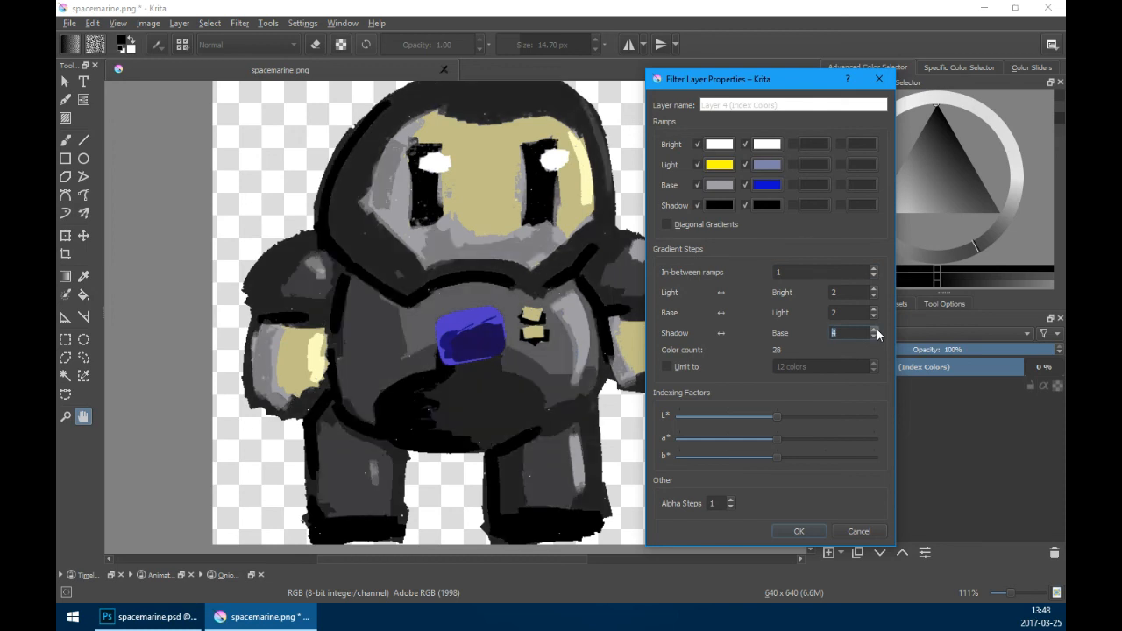
left_click(874, 330)
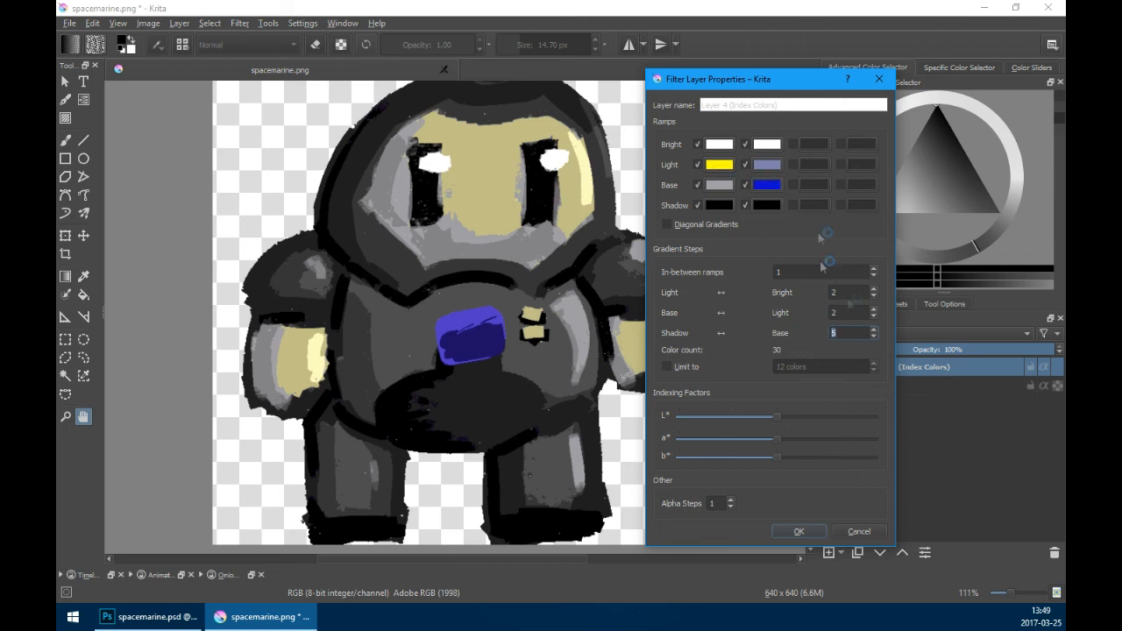
left_click(874, 316)
left_click(874, 295)
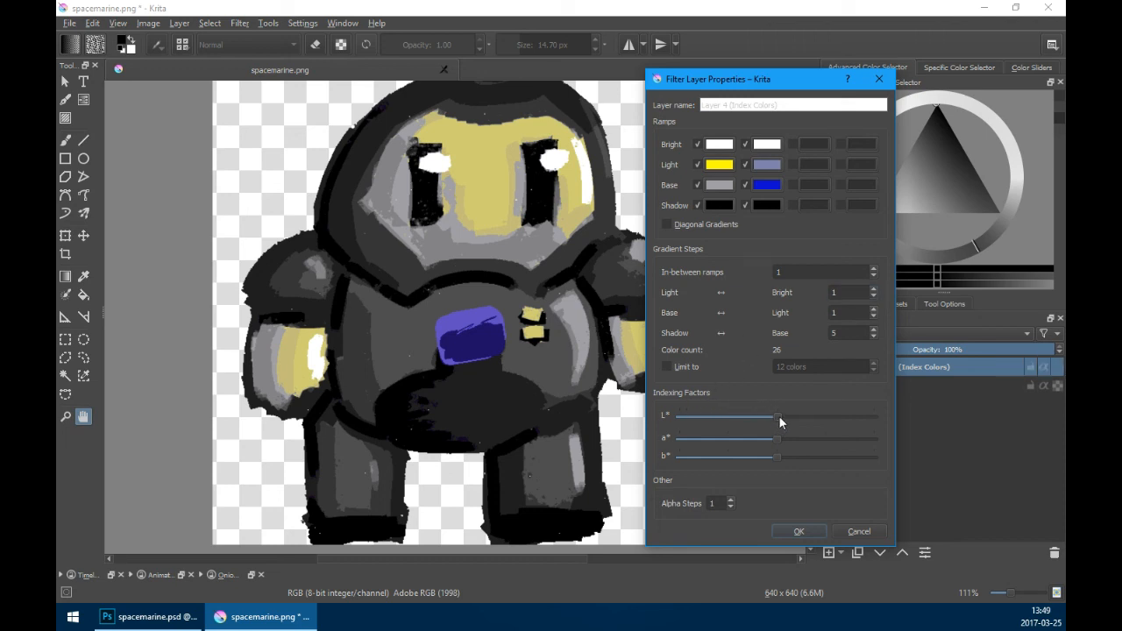
- Raise the L* and a* indexing factors, lower the b* factor, and set the alpha steps to 0
left_click_drag(779, 415, 789, 416)
left_click_drag(791, 417, 768, 441)
left_click_drag(824, 417, 793, 417)
left_click_drag(777, 457, 764, 455)
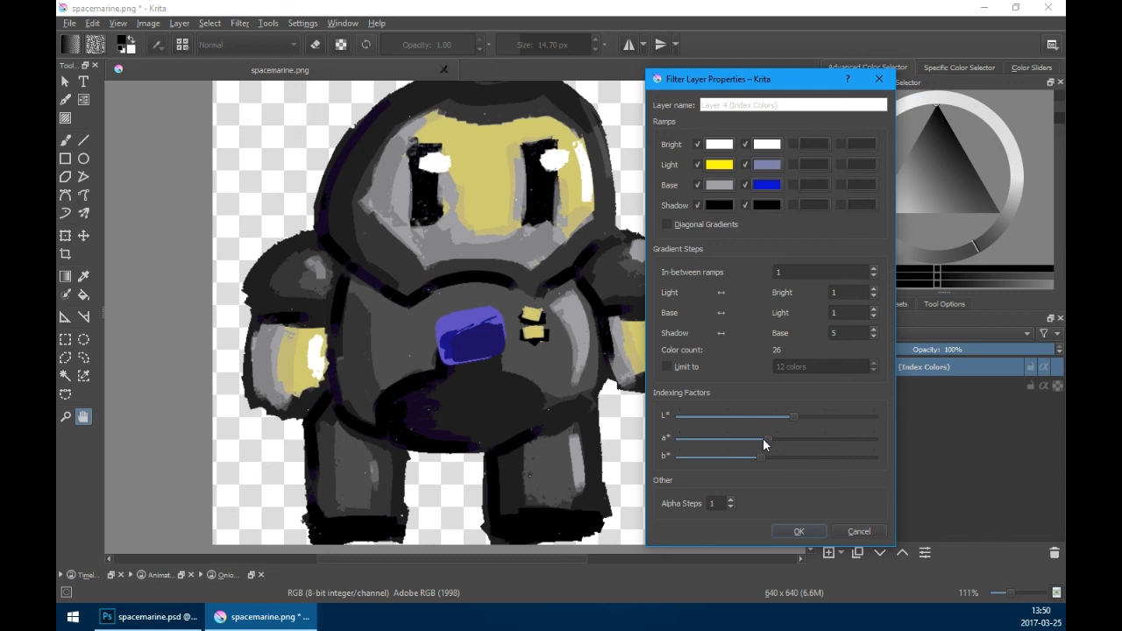
left_click_drag(768, 435, 742, 457)
left_click_drag(808, 438, 821, 443)
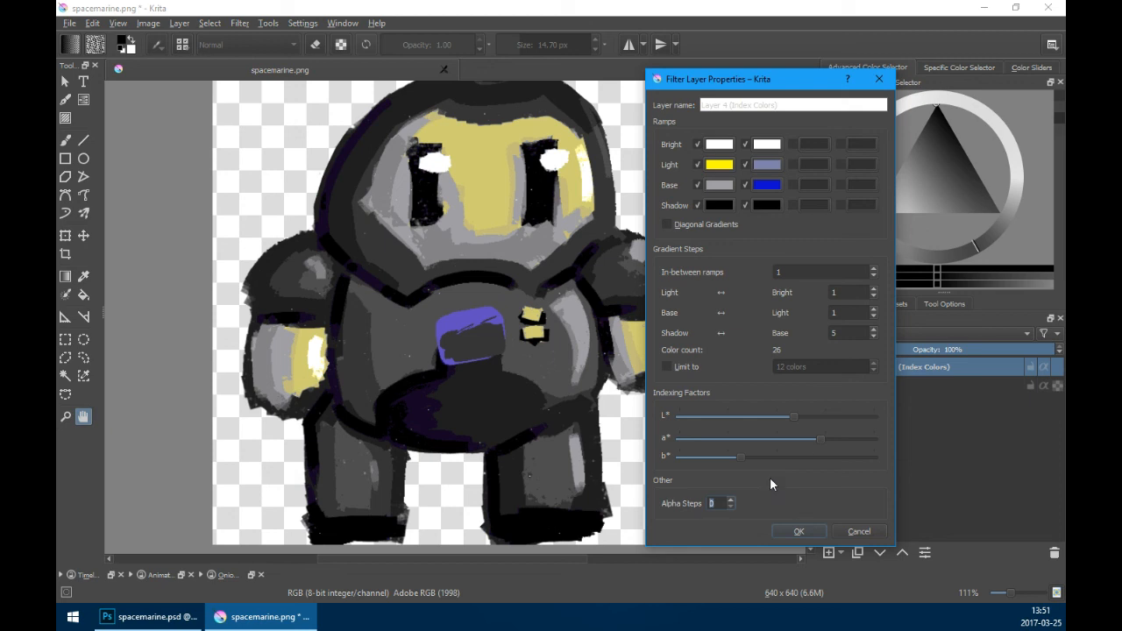
- Disable the second ramp's Bright and Shadow colors and set the first ramp's Light color to #c6c66e
left_click(745, 146)
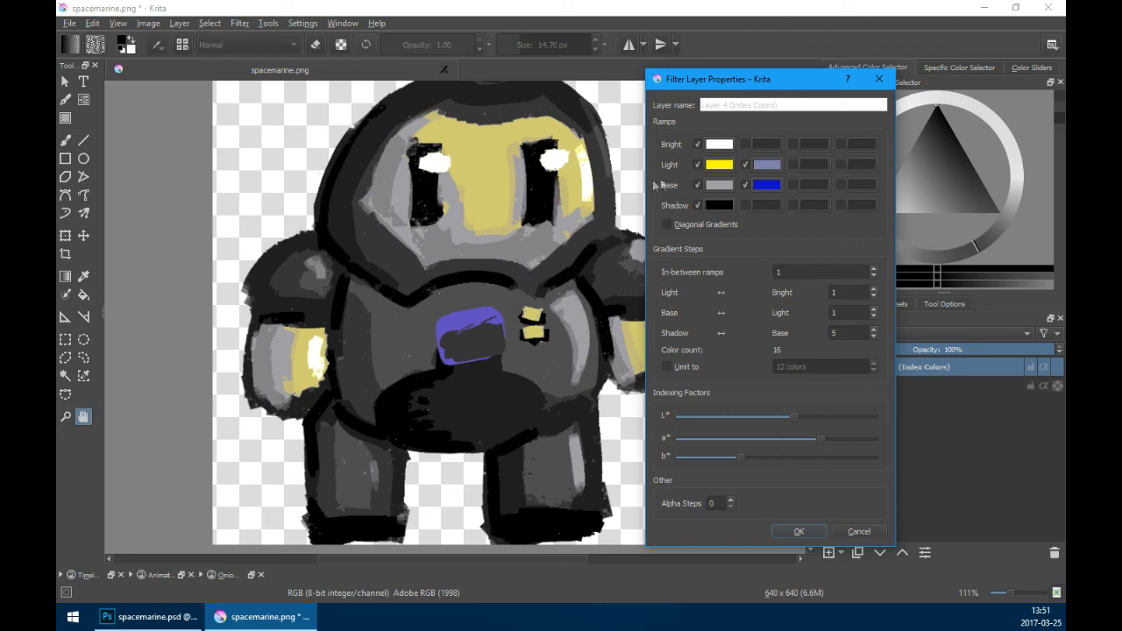
left_click(720, 168)
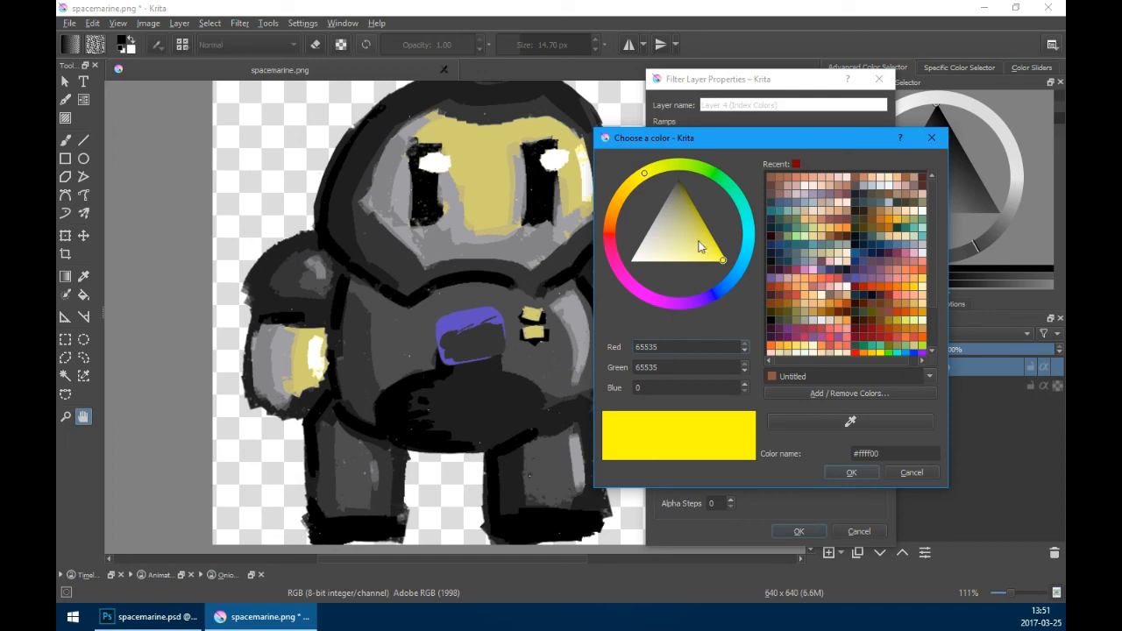
left_click(687, 236)
left_click(690, 226)
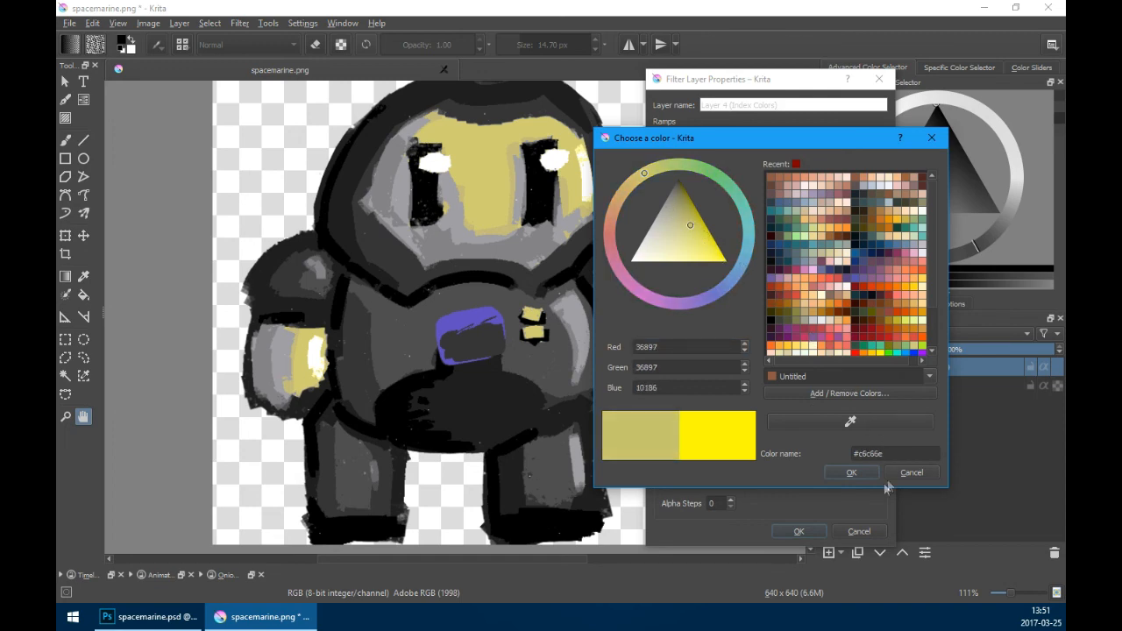
left_click(858, 472)
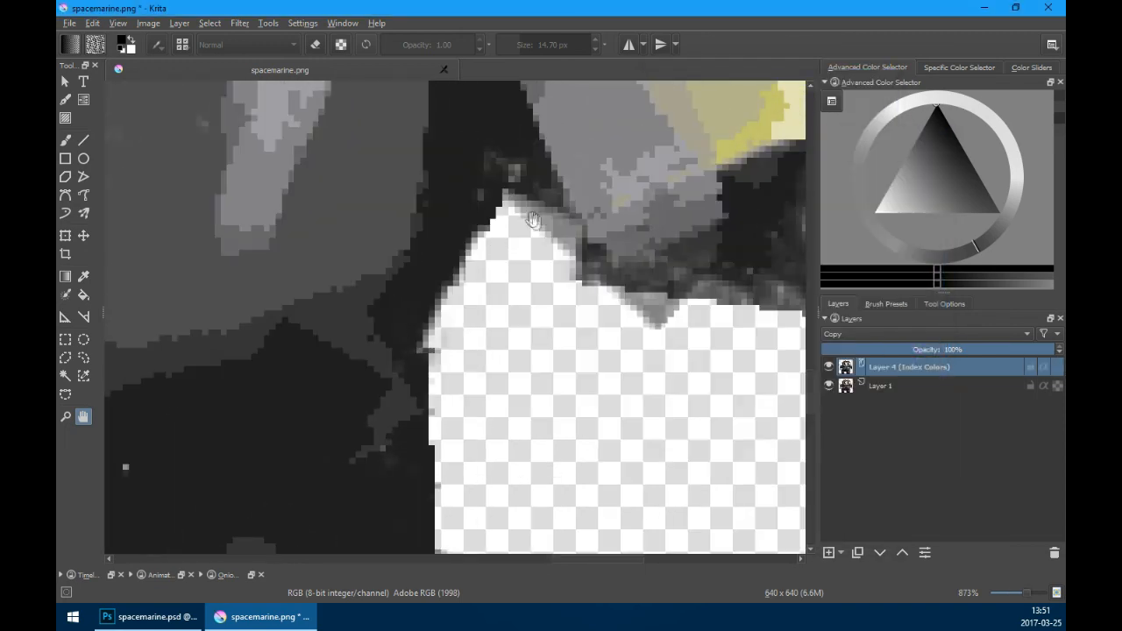
- Review the filter settings, inspect the semi-transparent edges under the arm and the whole figure, and switch to the Photoshop document spacemarine.psd
double_click(918, 365)
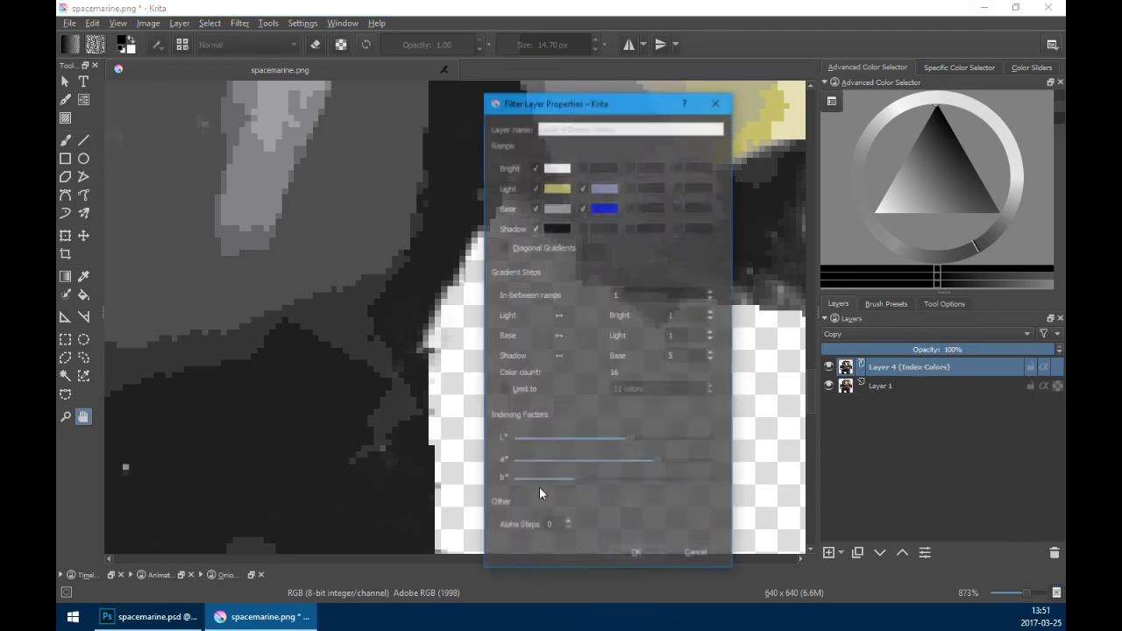
left_click(636, 553)
left_click_drag(604, 299, 511, 355)
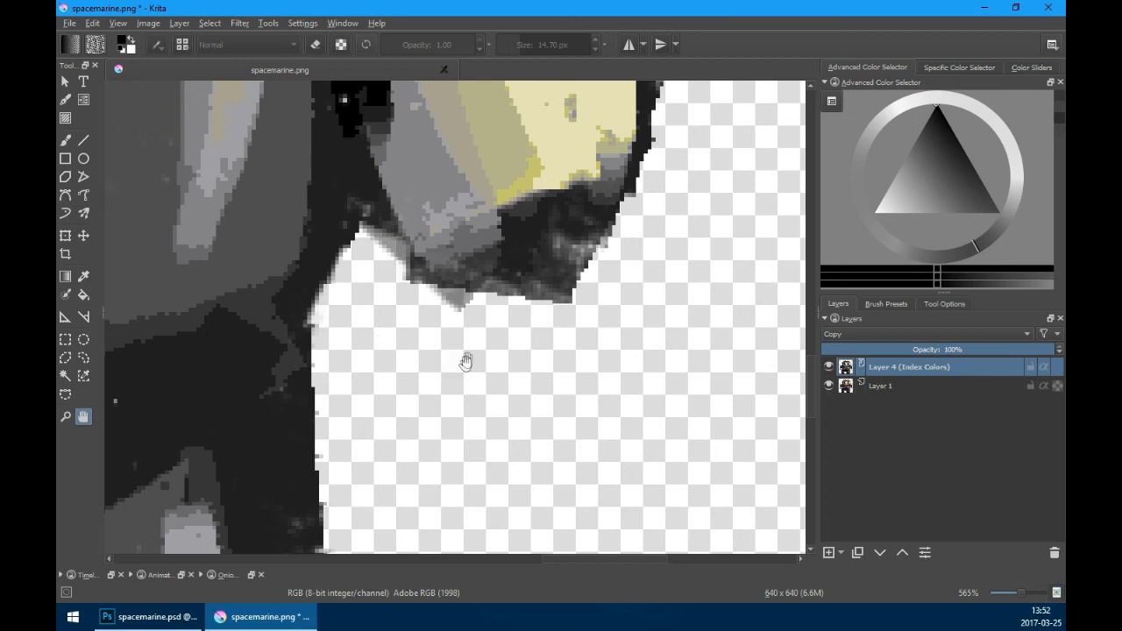
key("2")
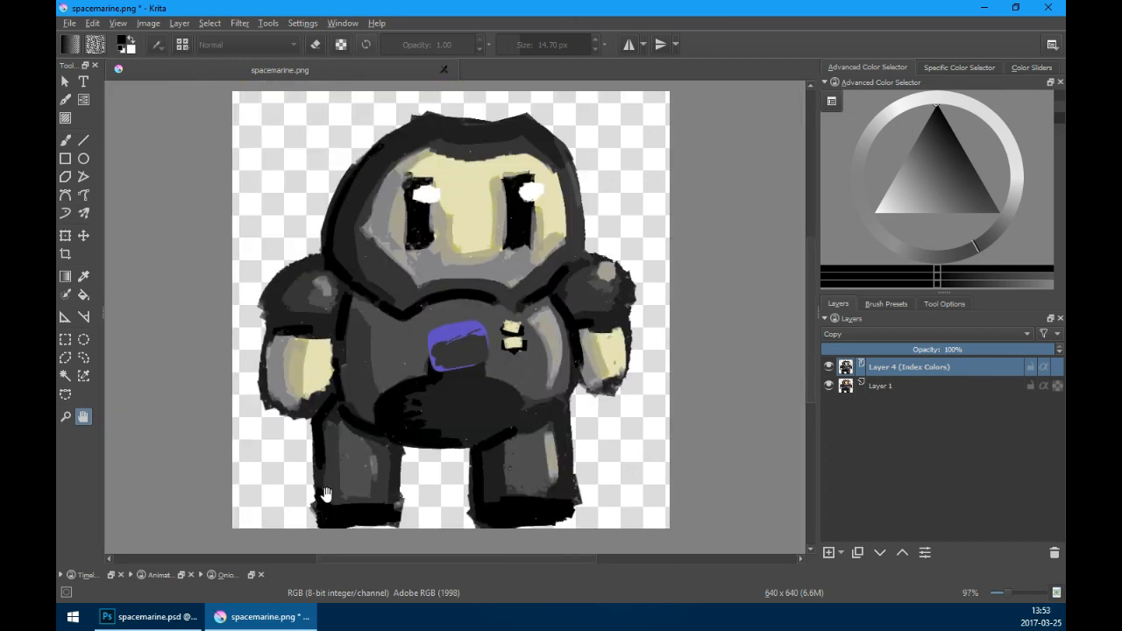
left_click(150, 616)
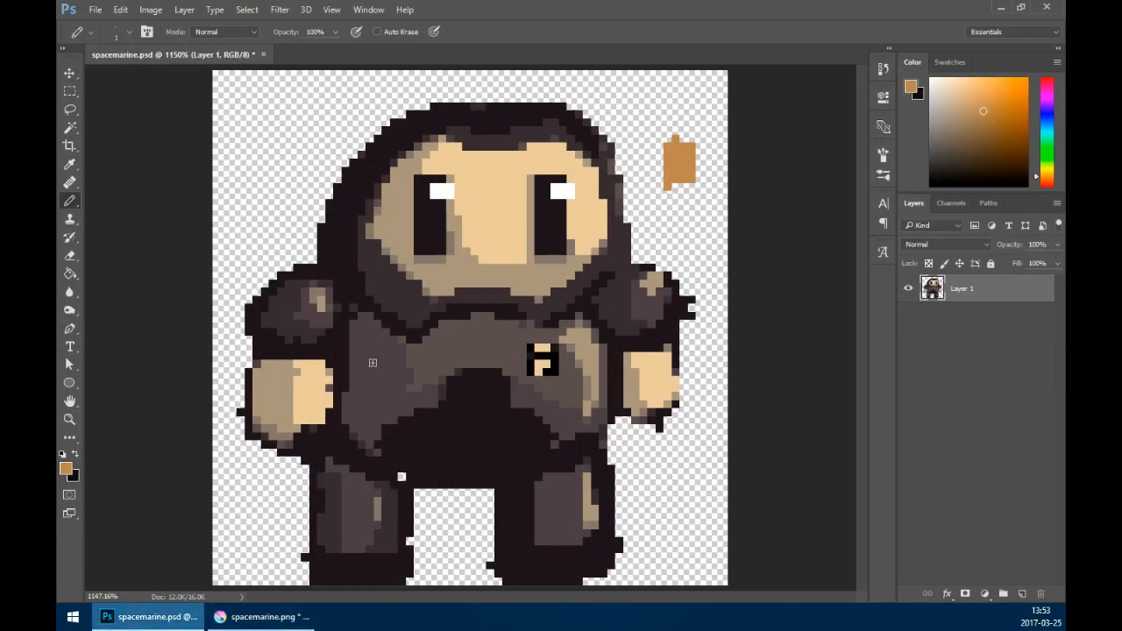